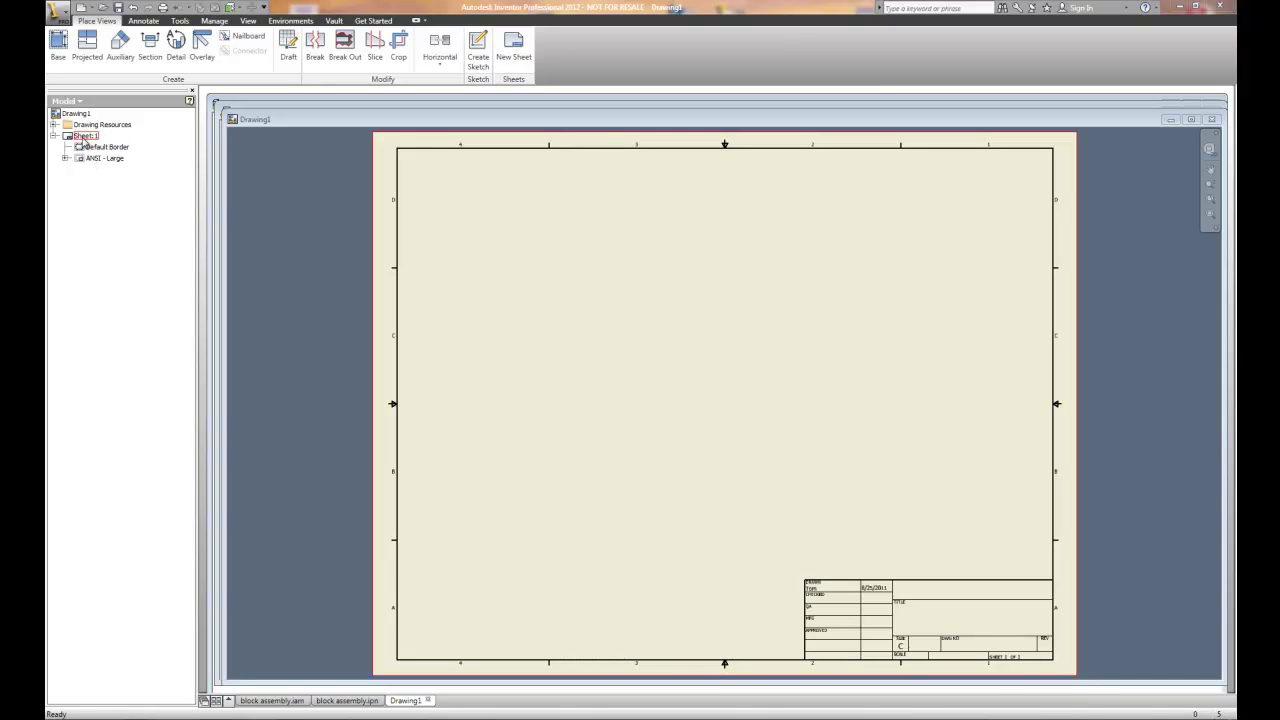
# Change the drawing sheet's size to A, keeping its landscape orientation
pyautogui.rightClick(83, 141)
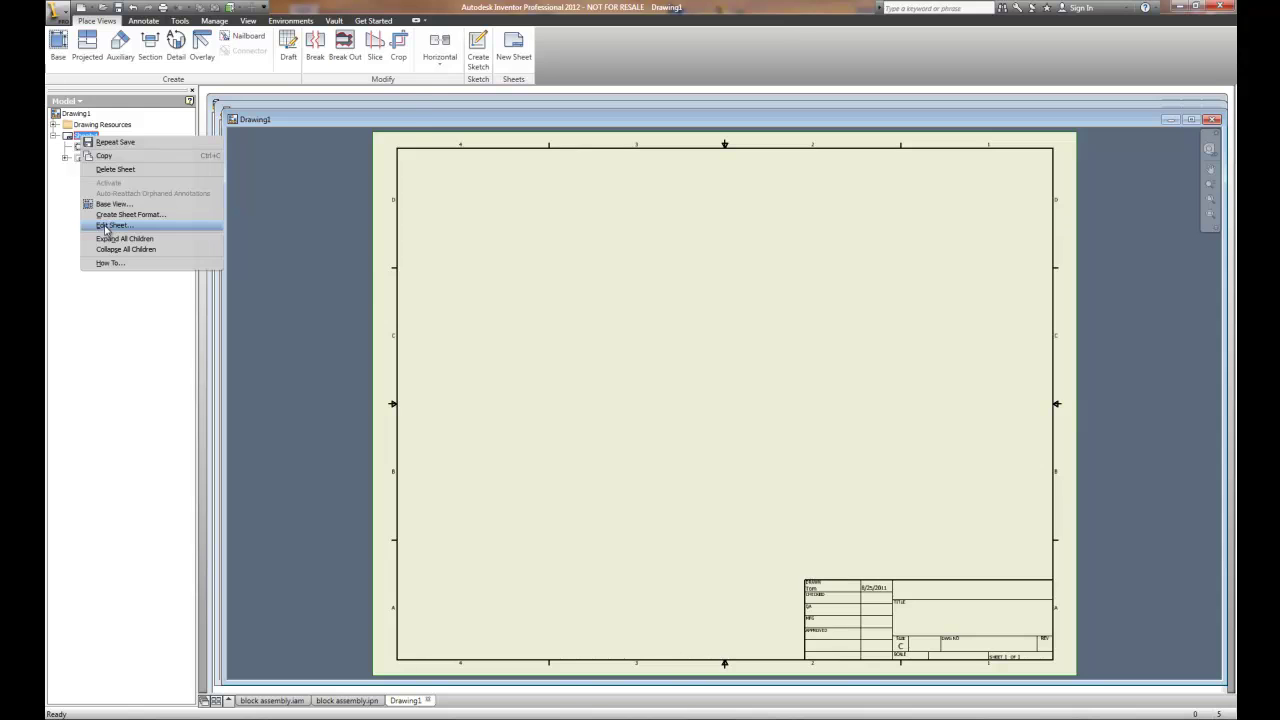
pyautogui.click(105, 228)
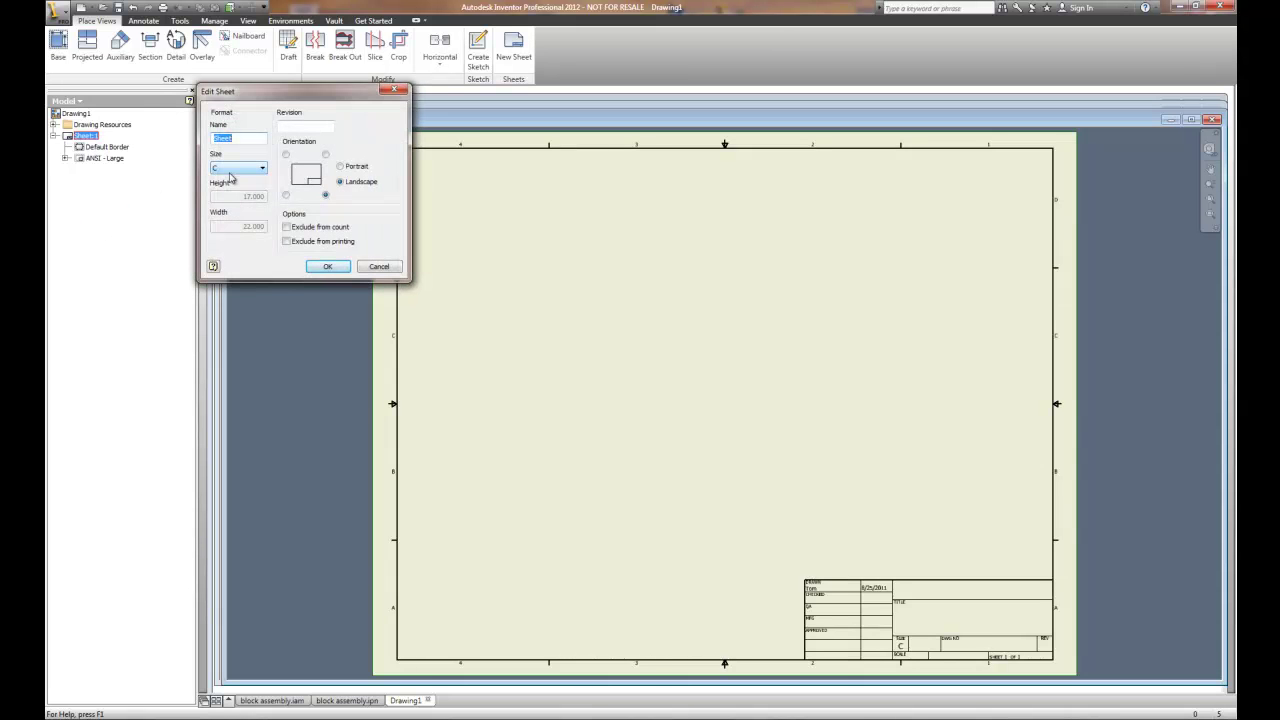
pyautogui.click(230, 172)
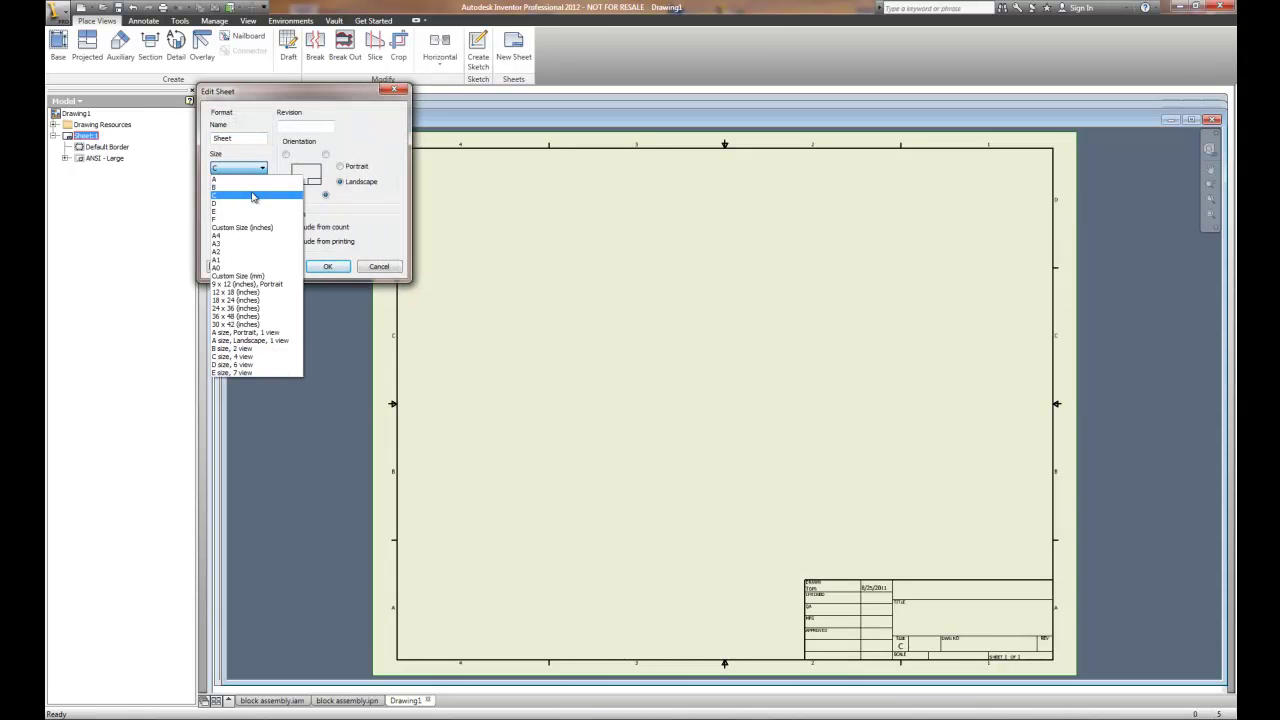
pyautogui.click(230, 179)
pyautogui.click(343, 270)
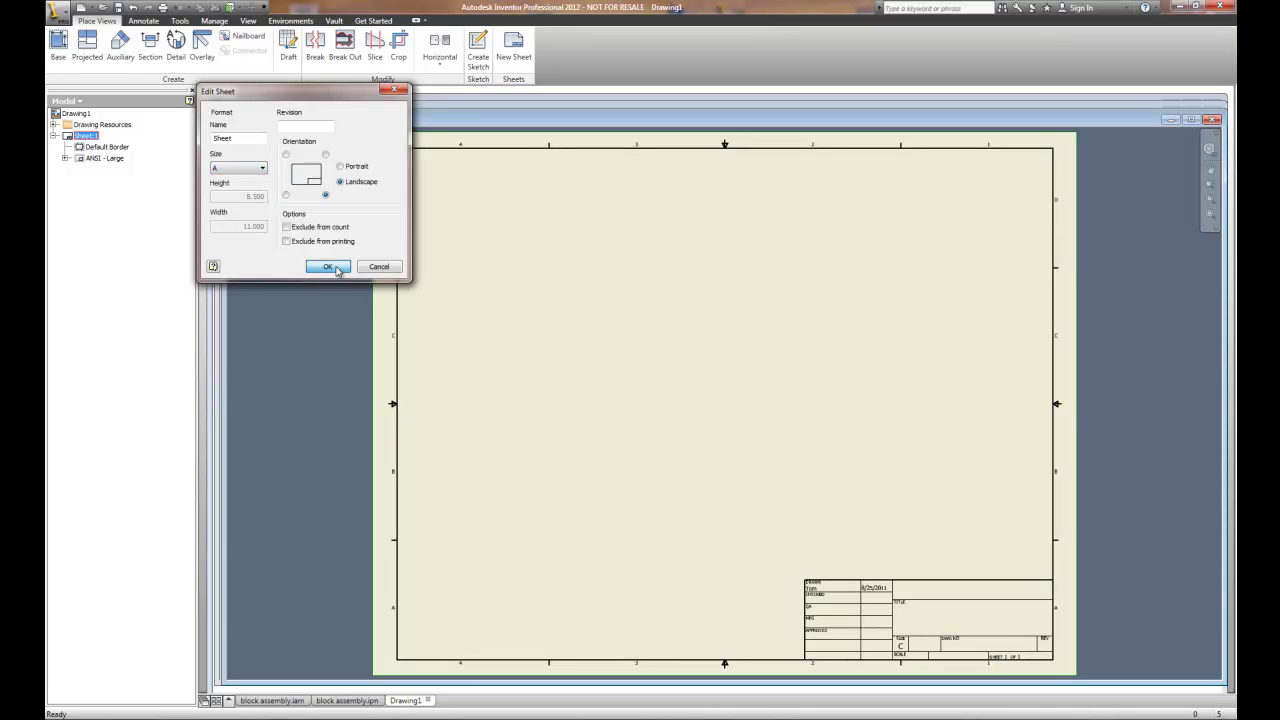
# Replace the sheet's ANSI - Large title block with the ANSI A title block from the drawing resources
pyautogui.rightClick(100, 160)
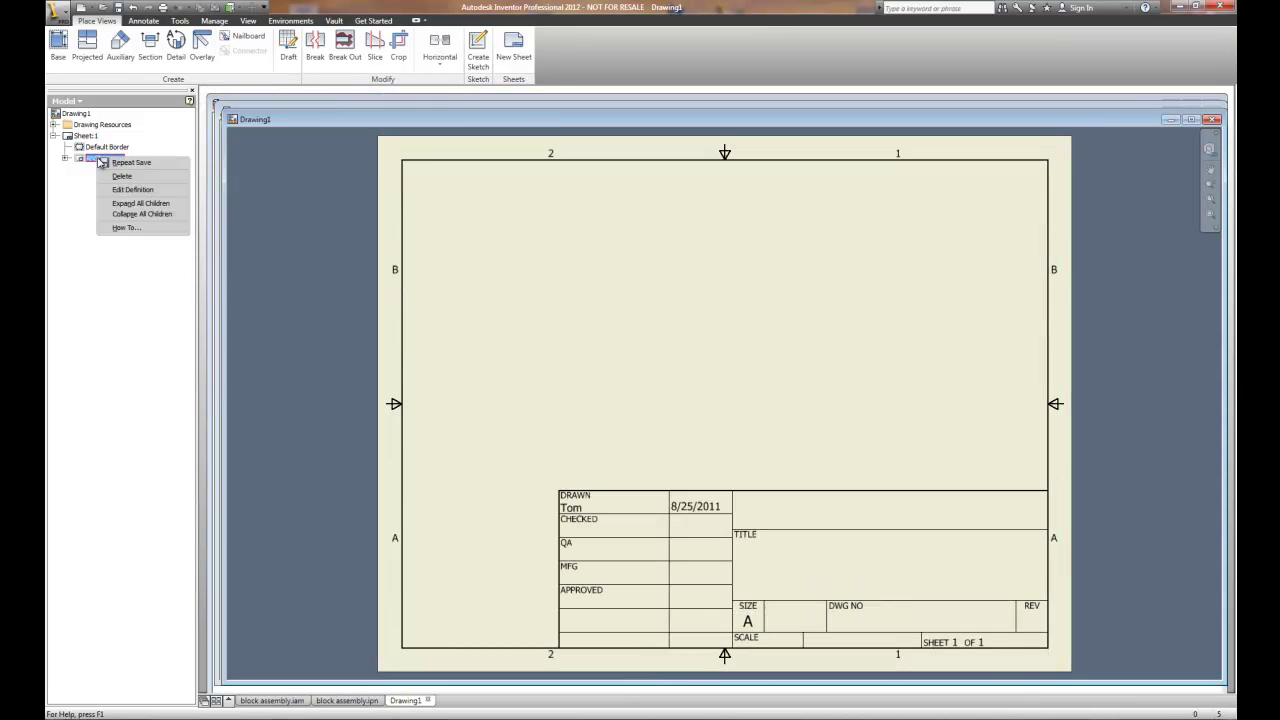
pyautogui.click(122, 177)
pyautogui.click(55, 125)
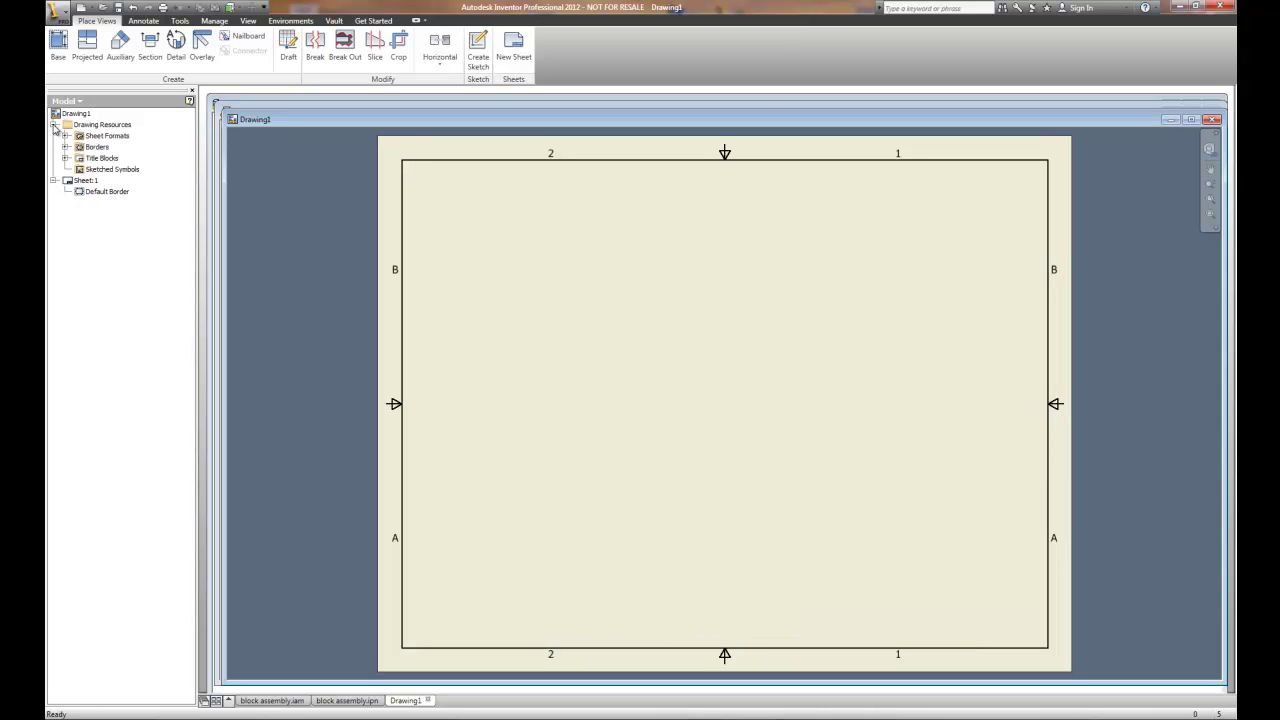
pyautogui.click(65, 159)
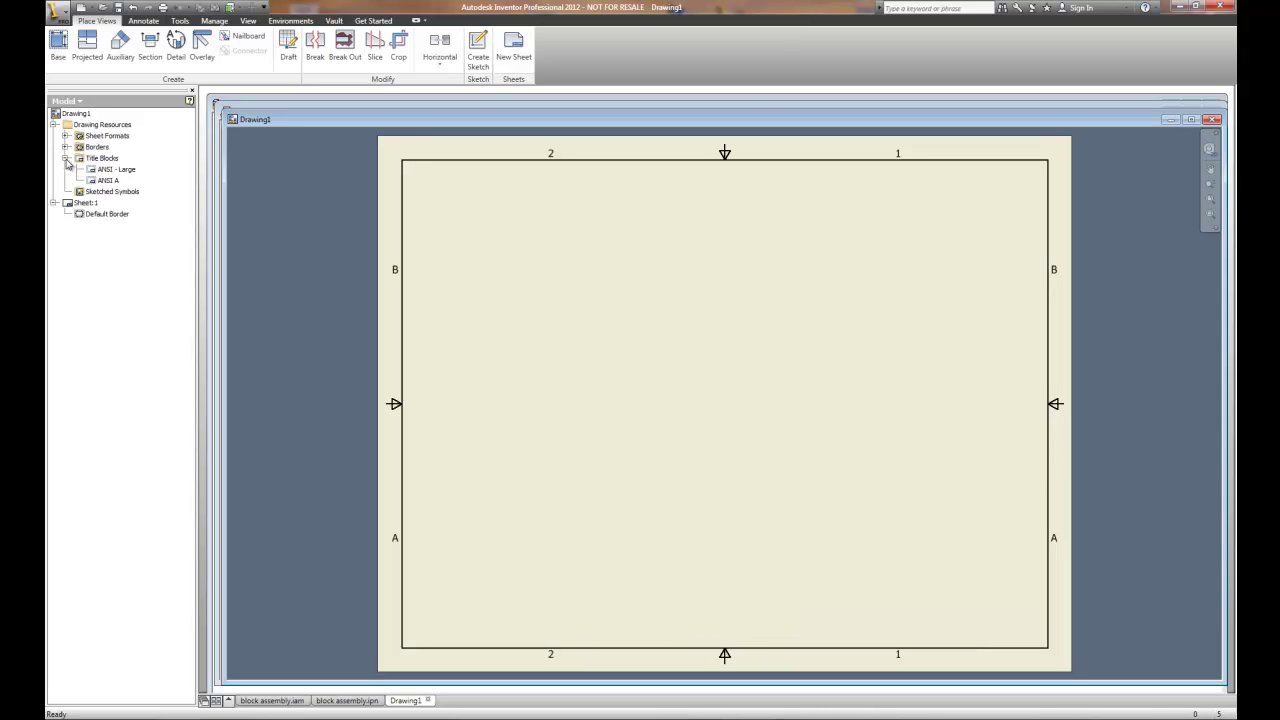
pyautogui.rightClick(108, 181)
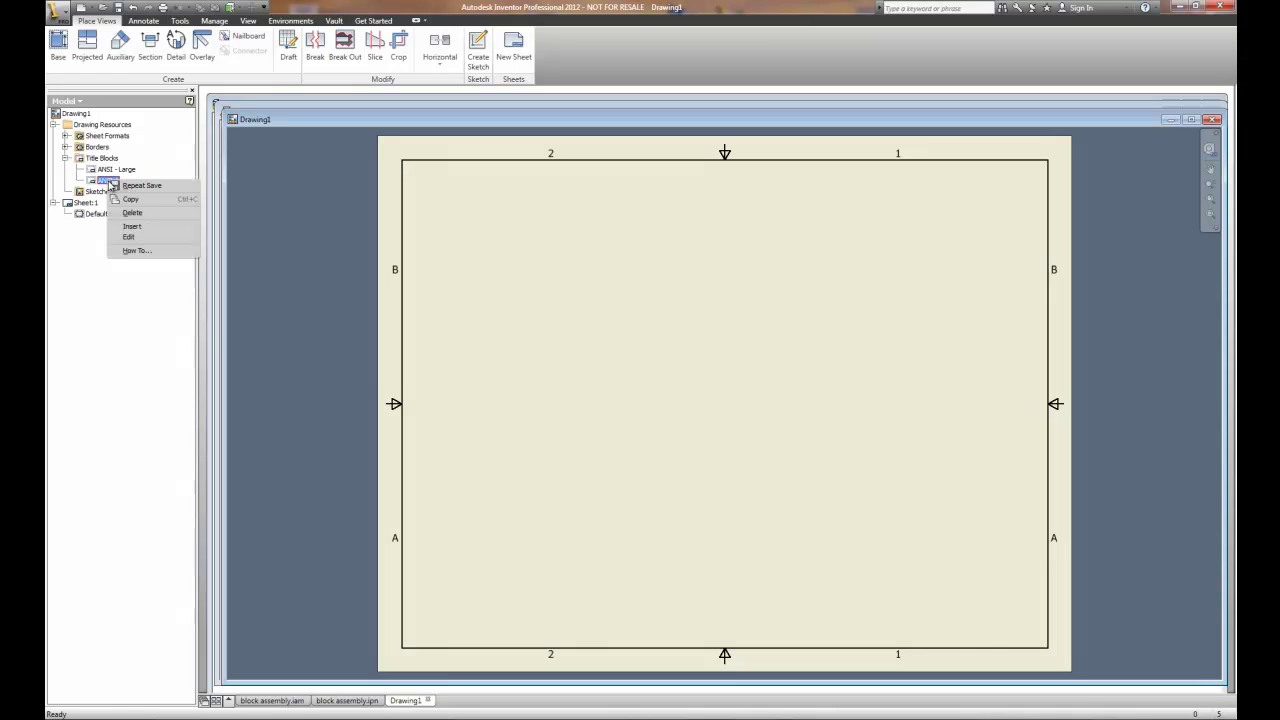
pyautogui.click(148, 227)
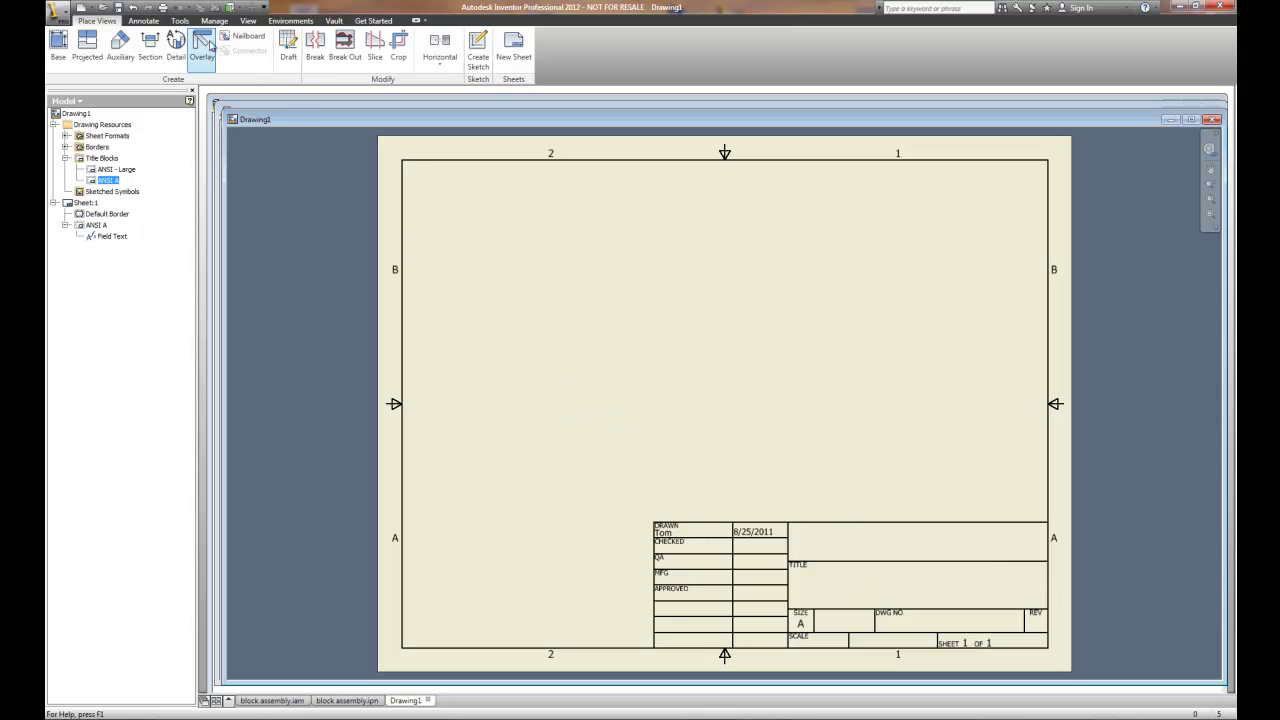
# Add the text "1:1" in the title block's SCALE cell
pyautogui.click(142, 21)
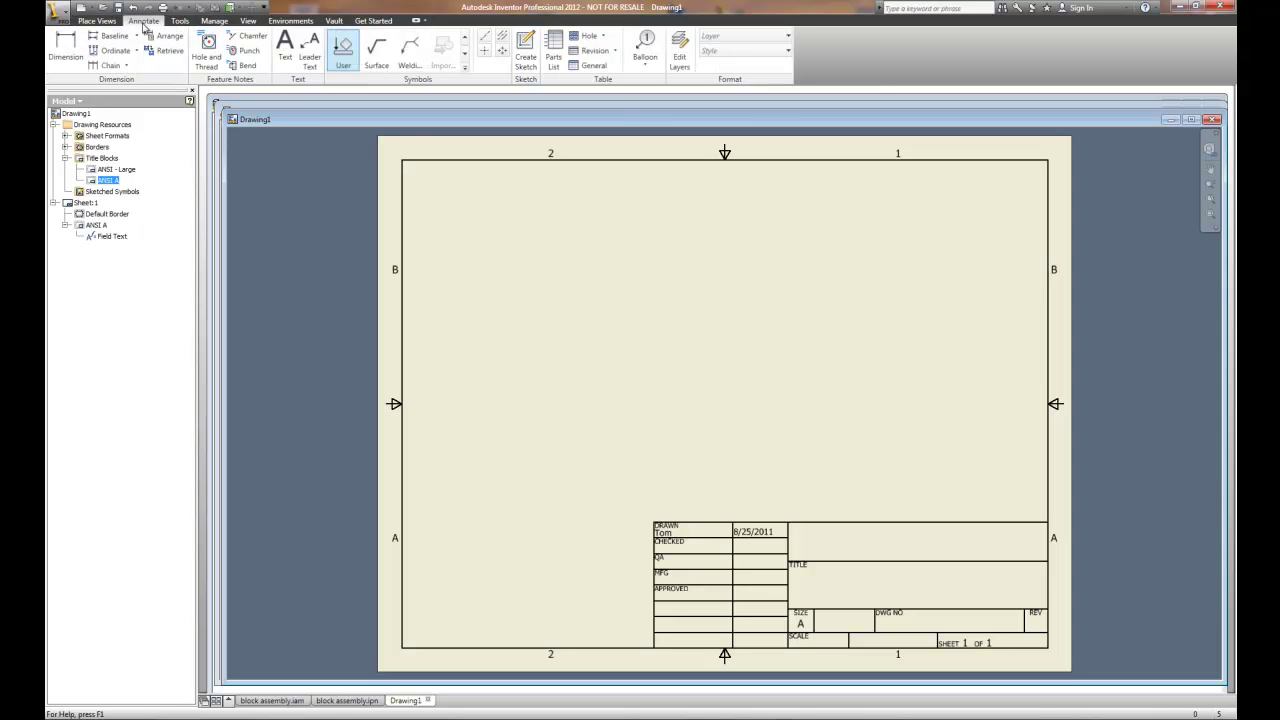
pyautogui.click(286, 50)
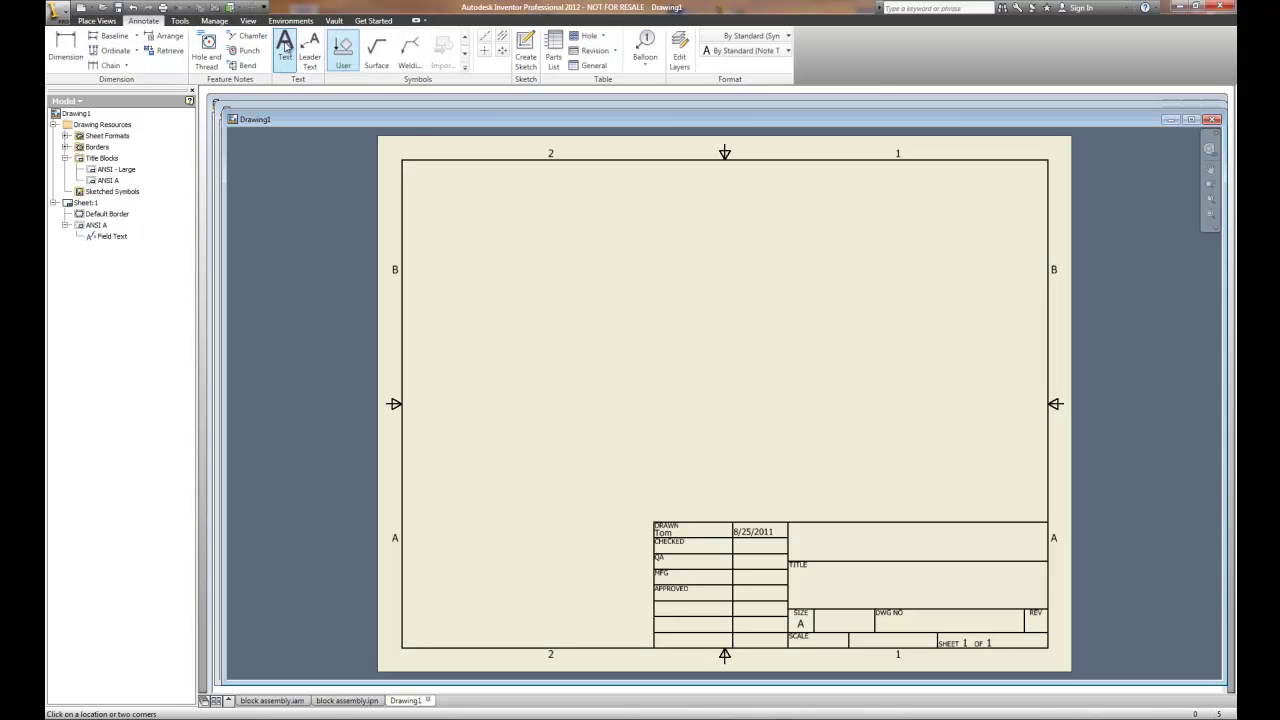
pyautogui.moveTo(809, 635); pyautogui.dragTo(848, 649)
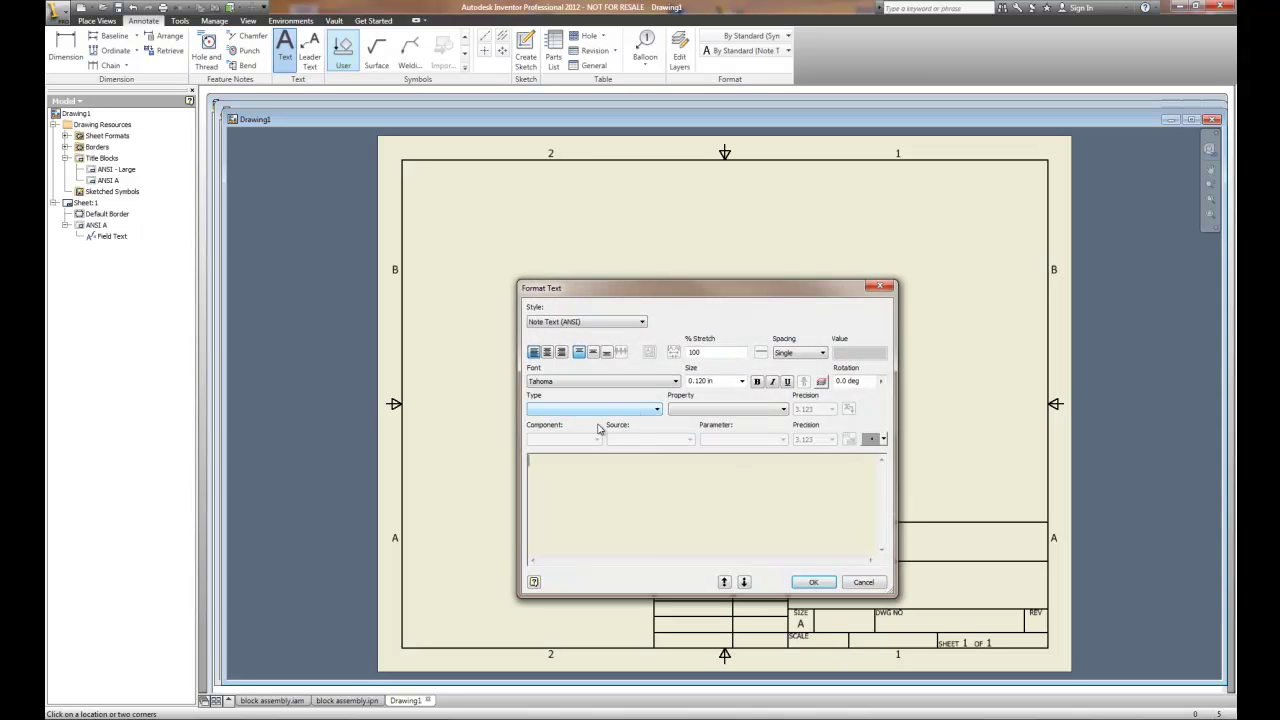
pyautogui.write('1:1')
pyautogui.click(813, 582)
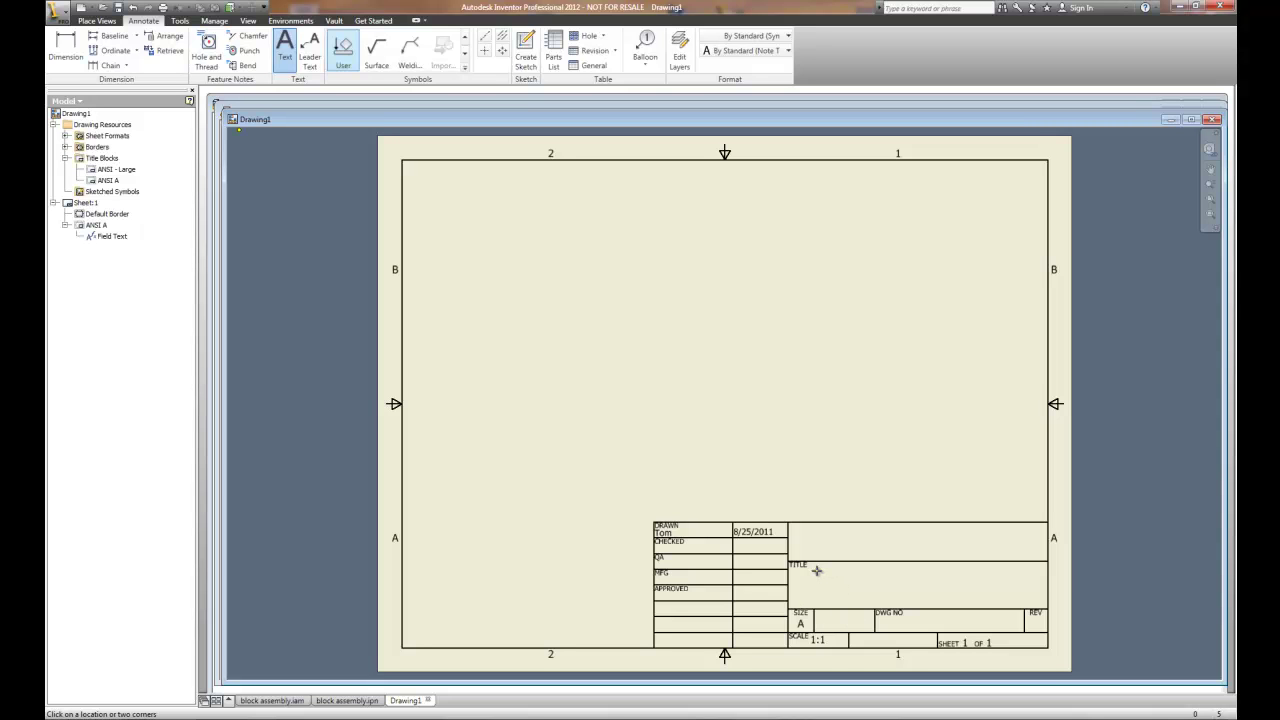
# Add the text "Puzzle Blocks" at 0.240 in size in the title block's TITLE cell
pyautogui.click(811, 574)
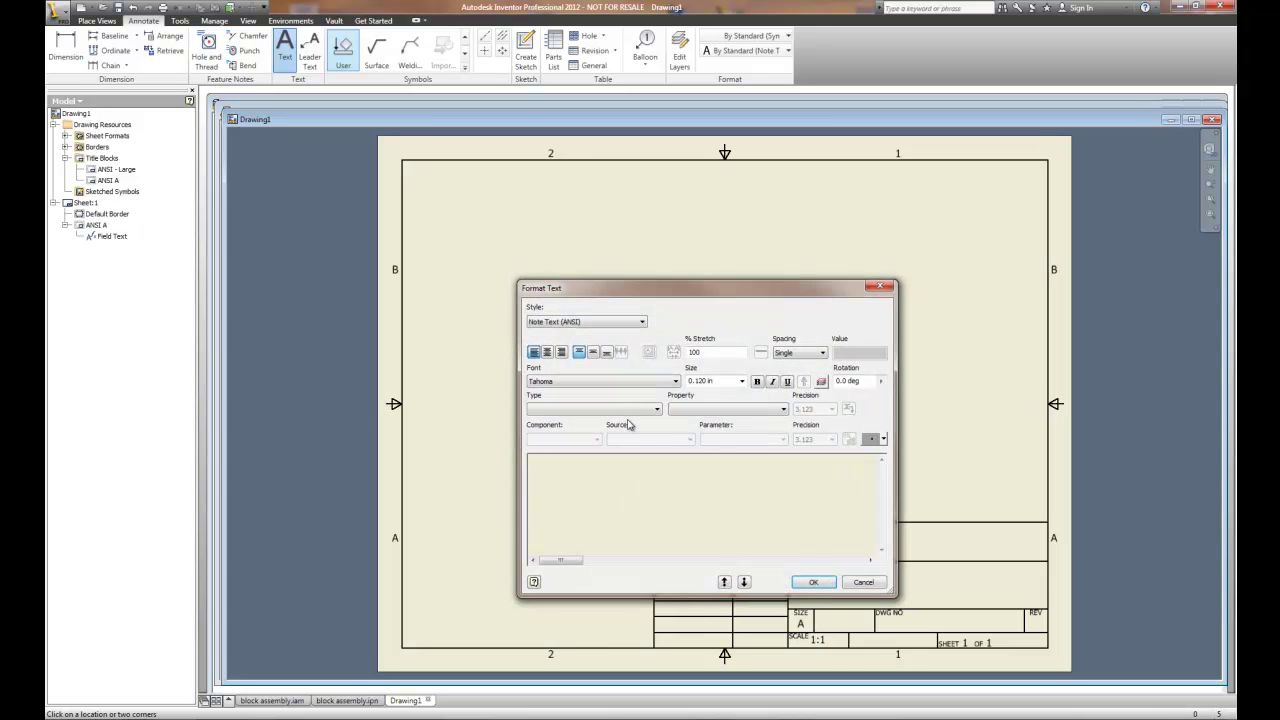
pyautogui.click(742, 386)
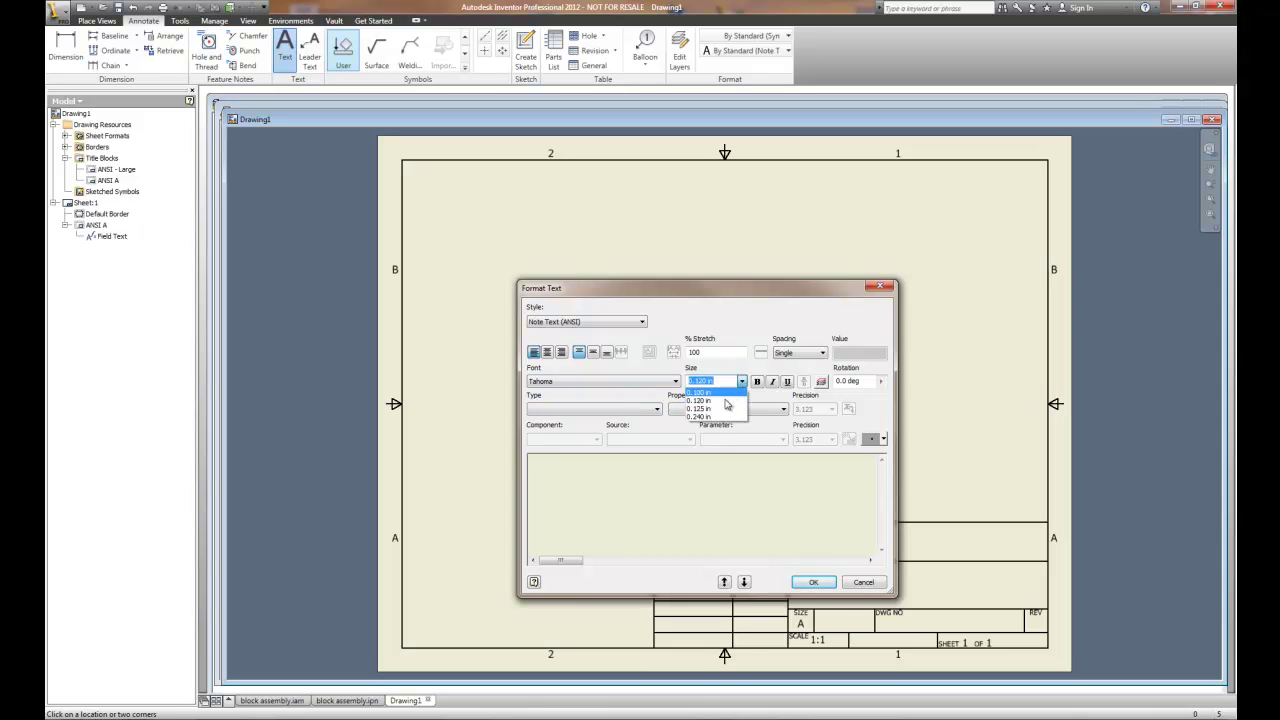
pyautogui.click(713, 417)
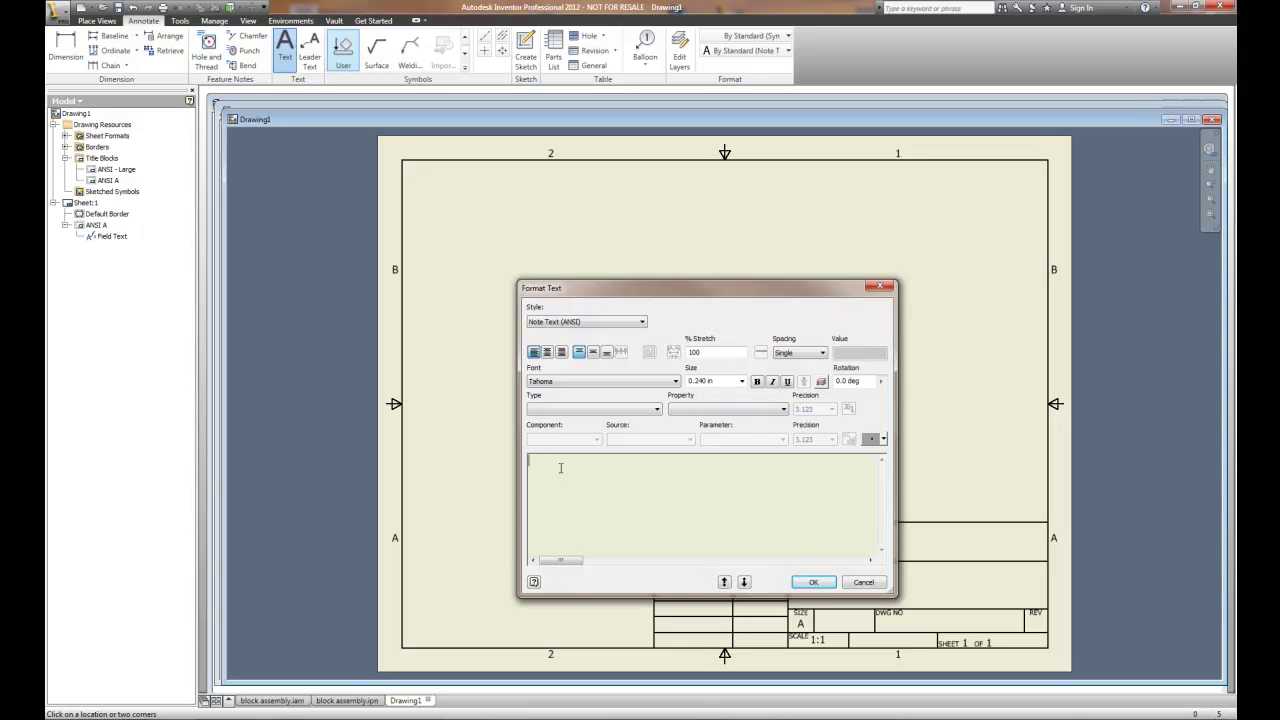
pyautogui.write('Puzzle Blocks')
pyautogui.click(813, 582)
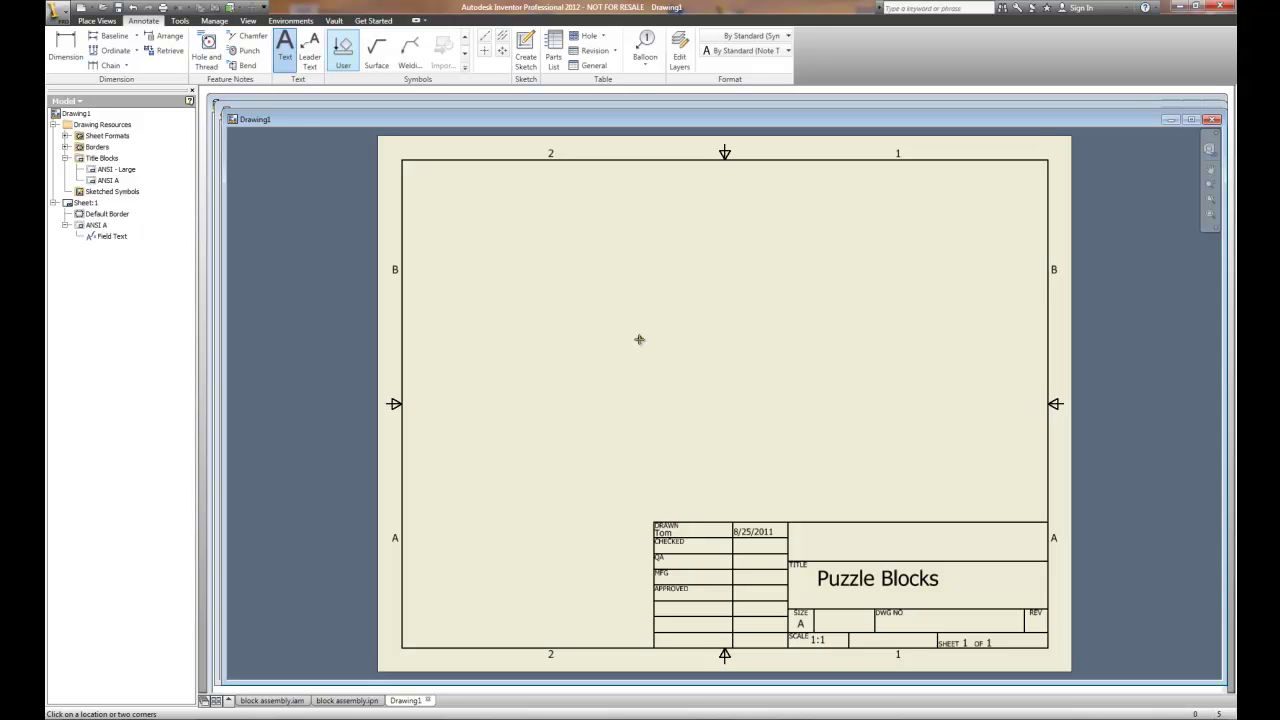
# Place a 1:1 base view of the exploded presentation block assembly.ipn in Iso Top Right orientation, without any projected views
pyautogui.click(97, 21)
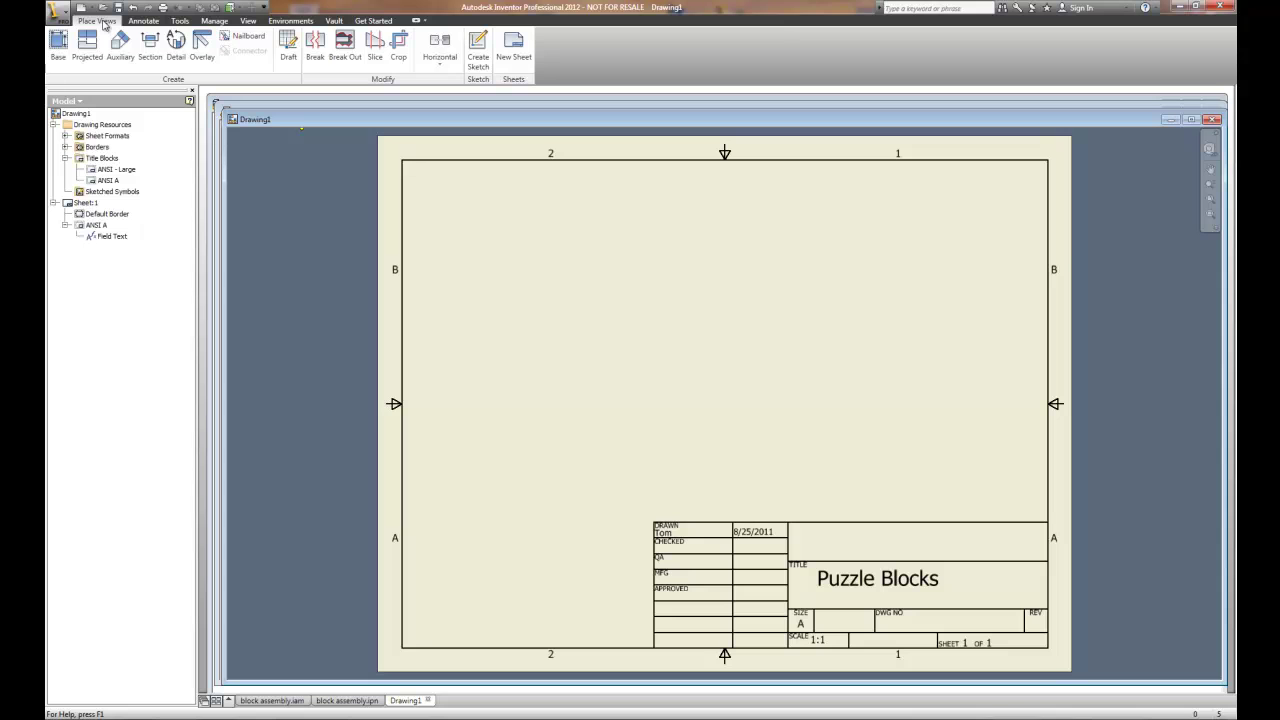
pyautogui.click(58, 45)
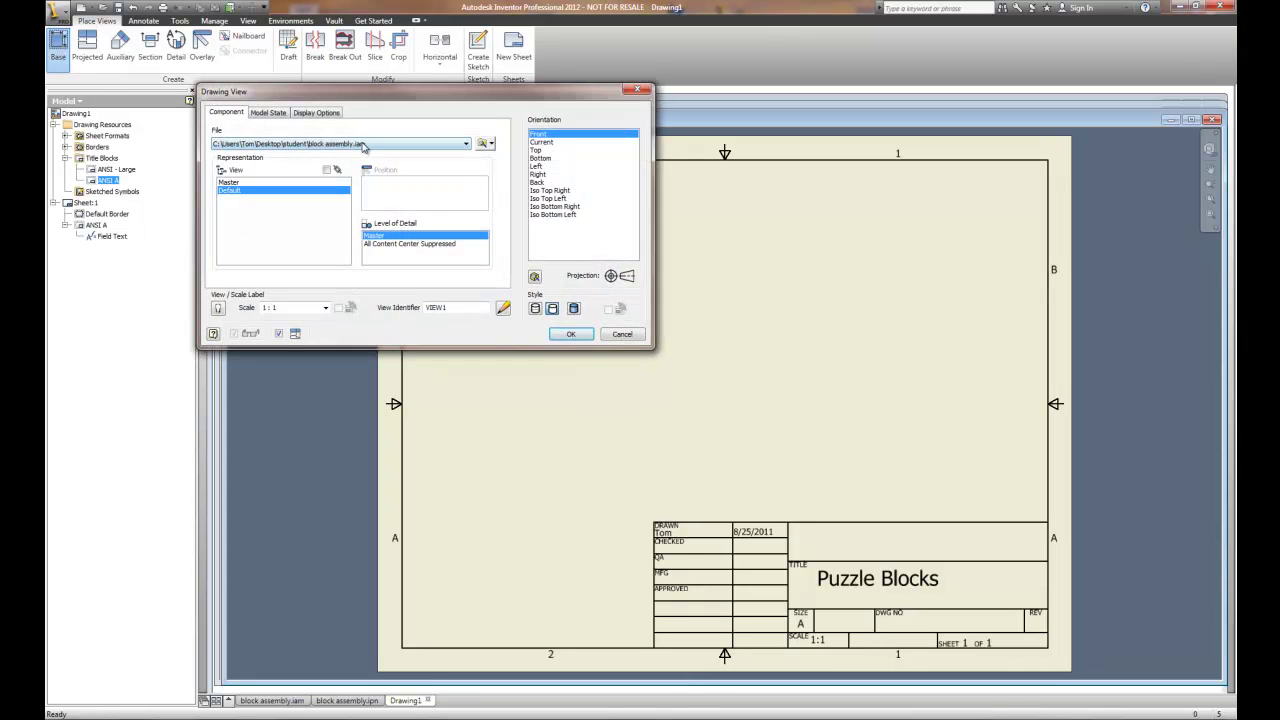
pyautogui.click(466, 145)
pyautogui.click(368, 163)
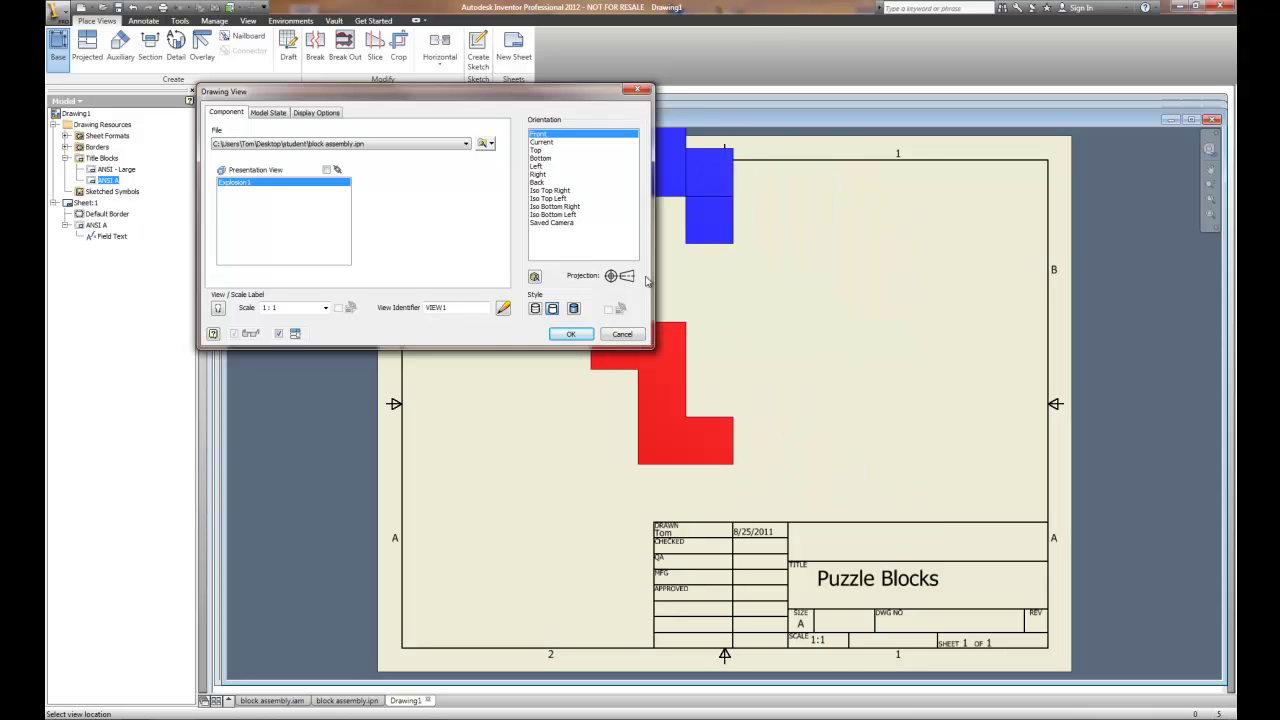
pyautogui.click(541, 191)
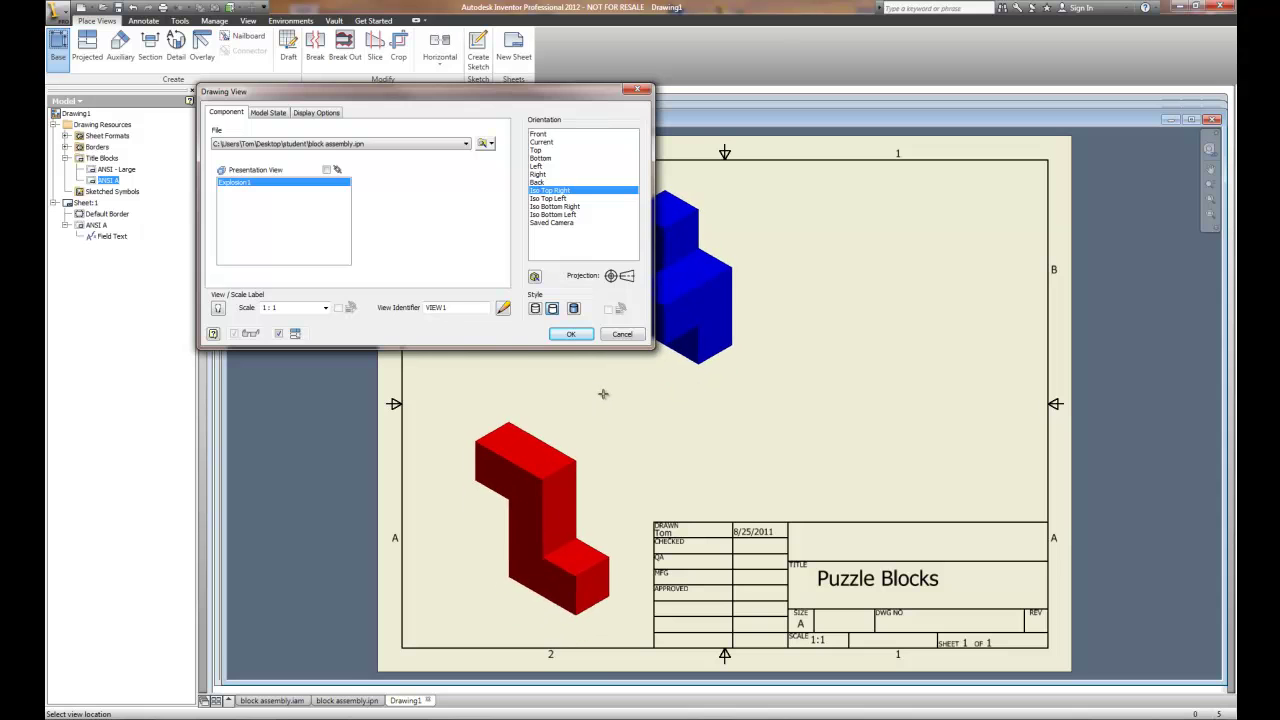
pyautogui.click(583, 382)
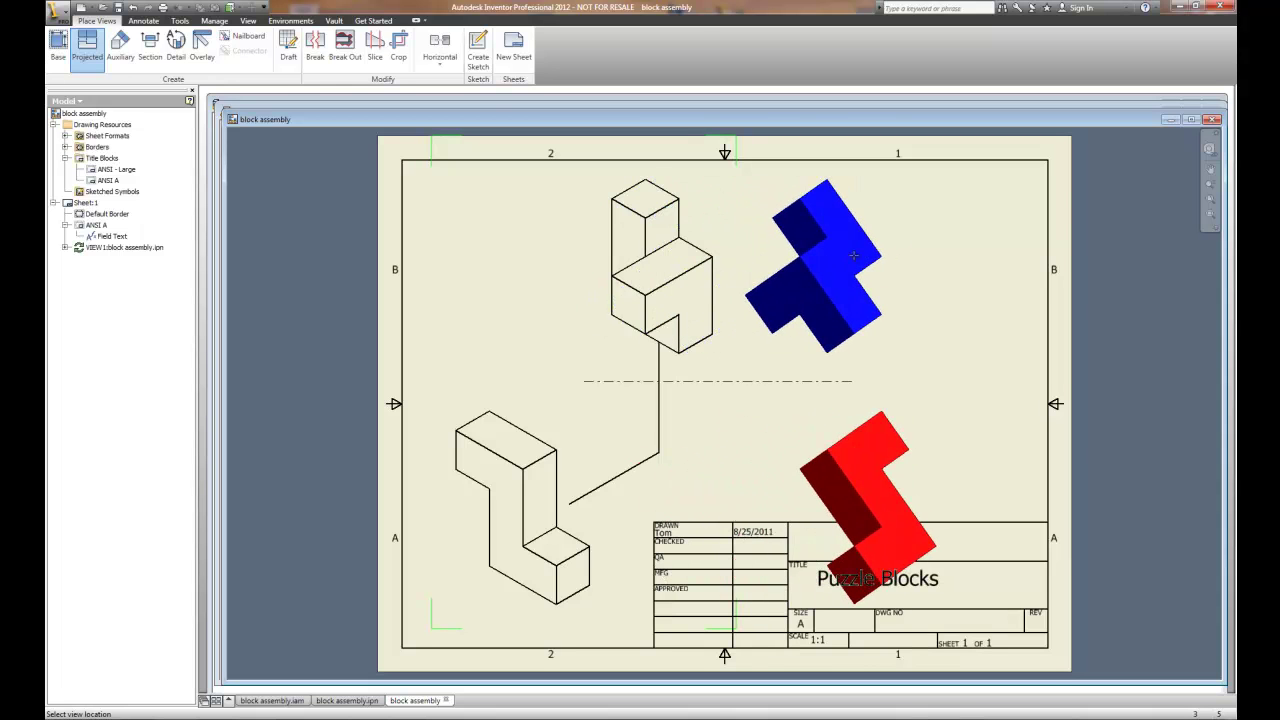
pyautogui.press('Escape')
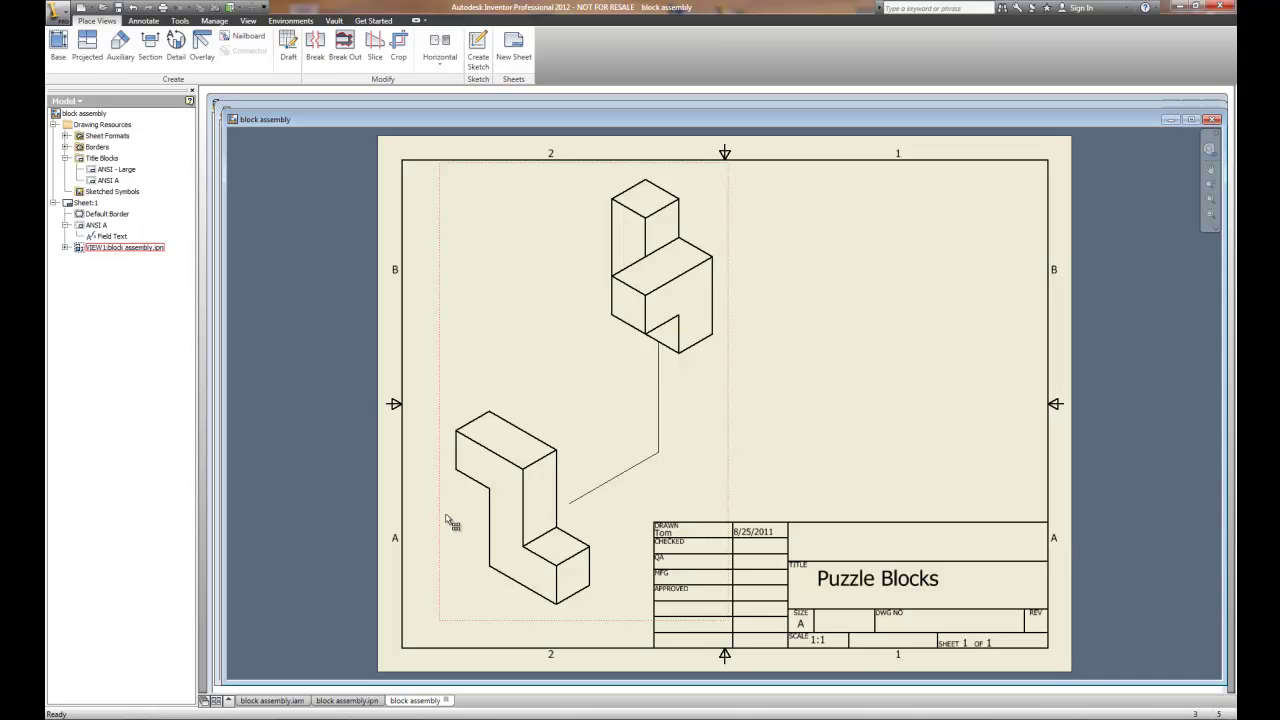
# Change the exploded view's display style to shaded
pyautogui.rightClick(728, 234)
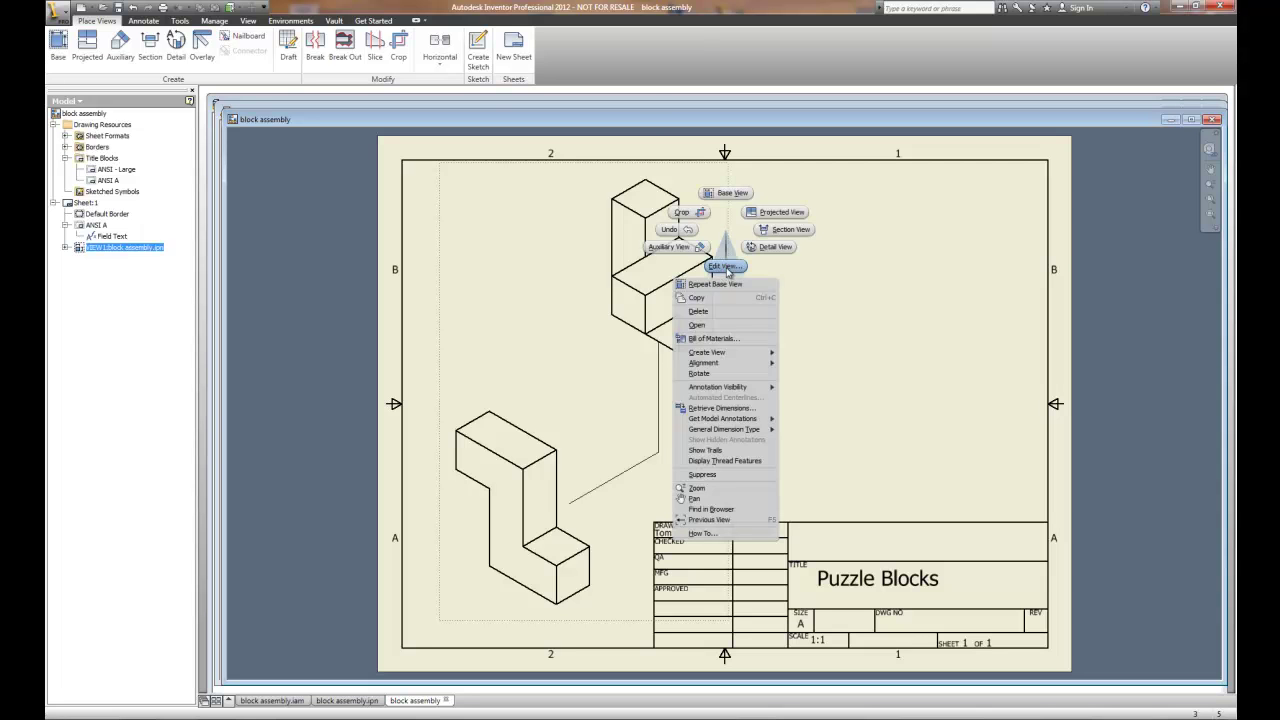
pyautogui.click(726, 267)
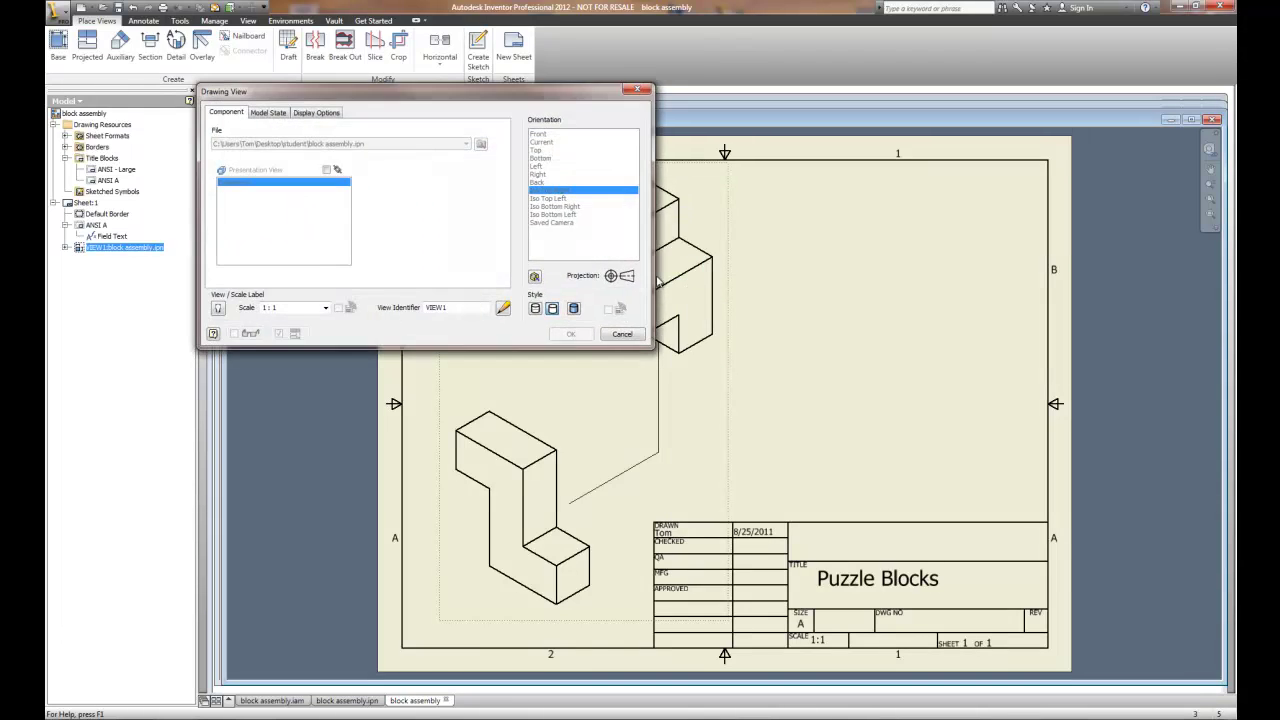
pyautogui.click(575, 313)
pyautogui.click(574, 335)
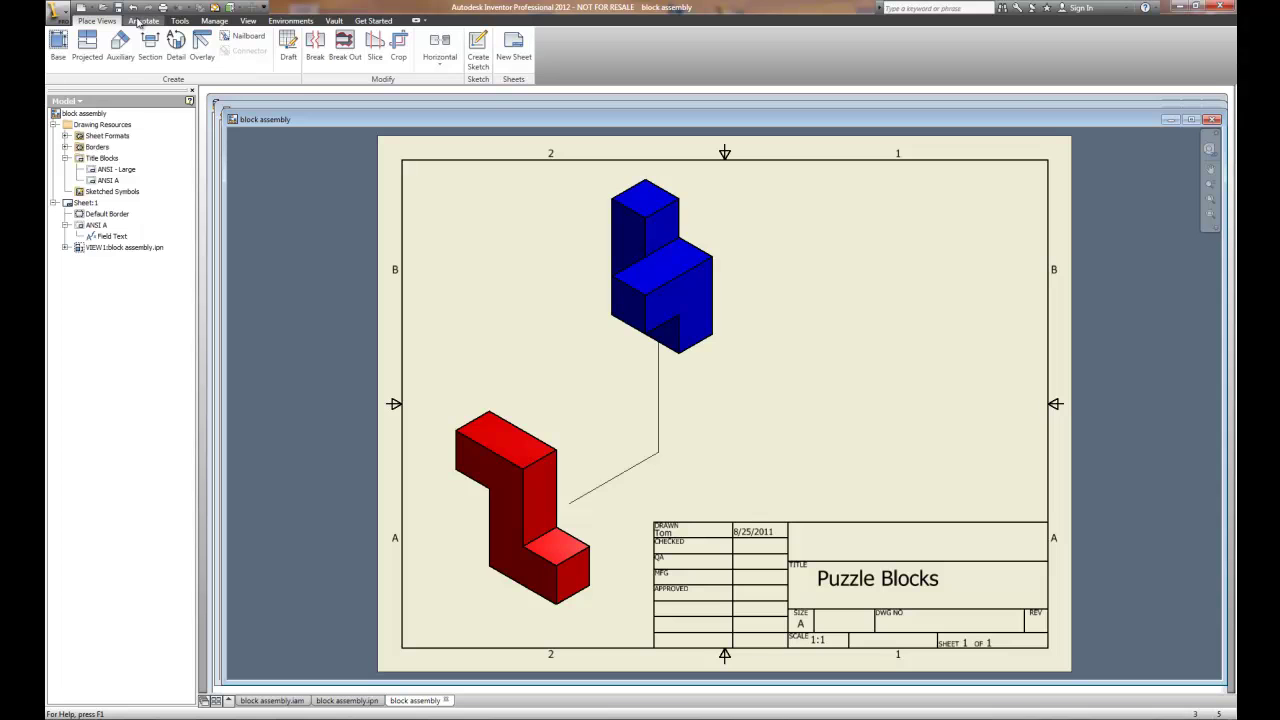
# Insert a structured, first-level parts list from block assembly.iam at the border's upper-right corner, enabling the assembly's BOM view
pyautogui.click(144, 21)
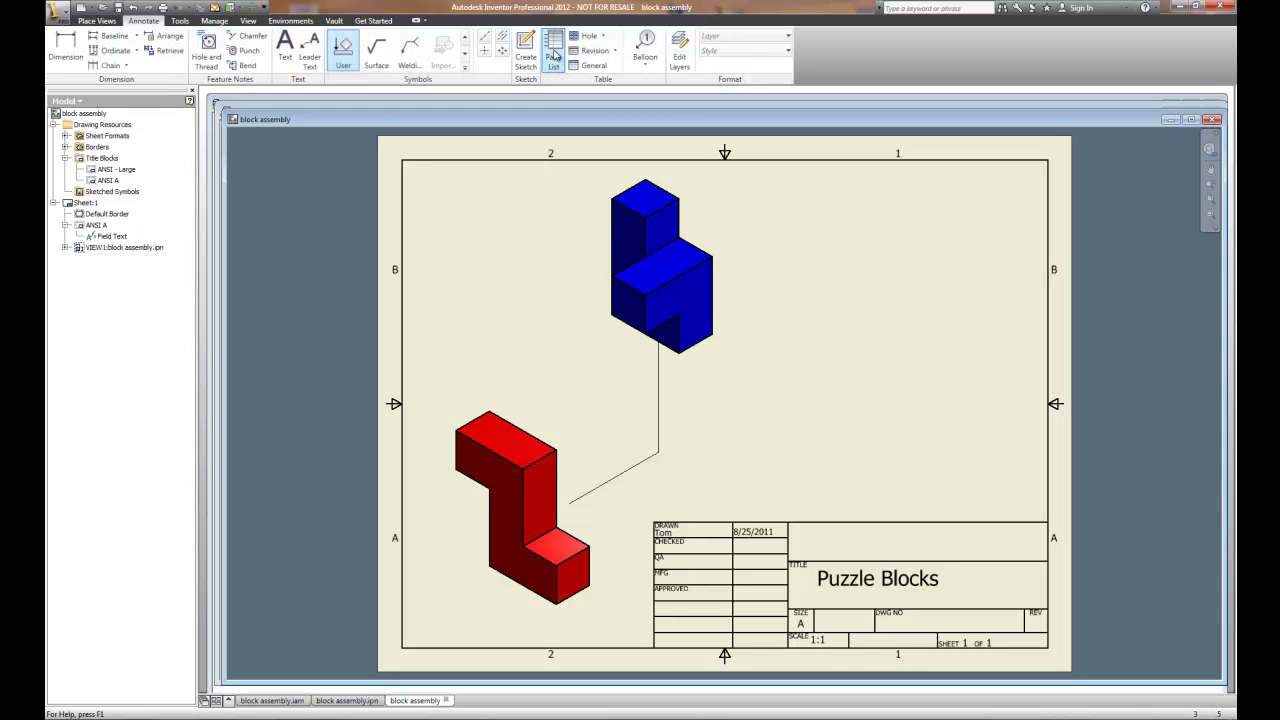
pyautogui.click(560, 55)
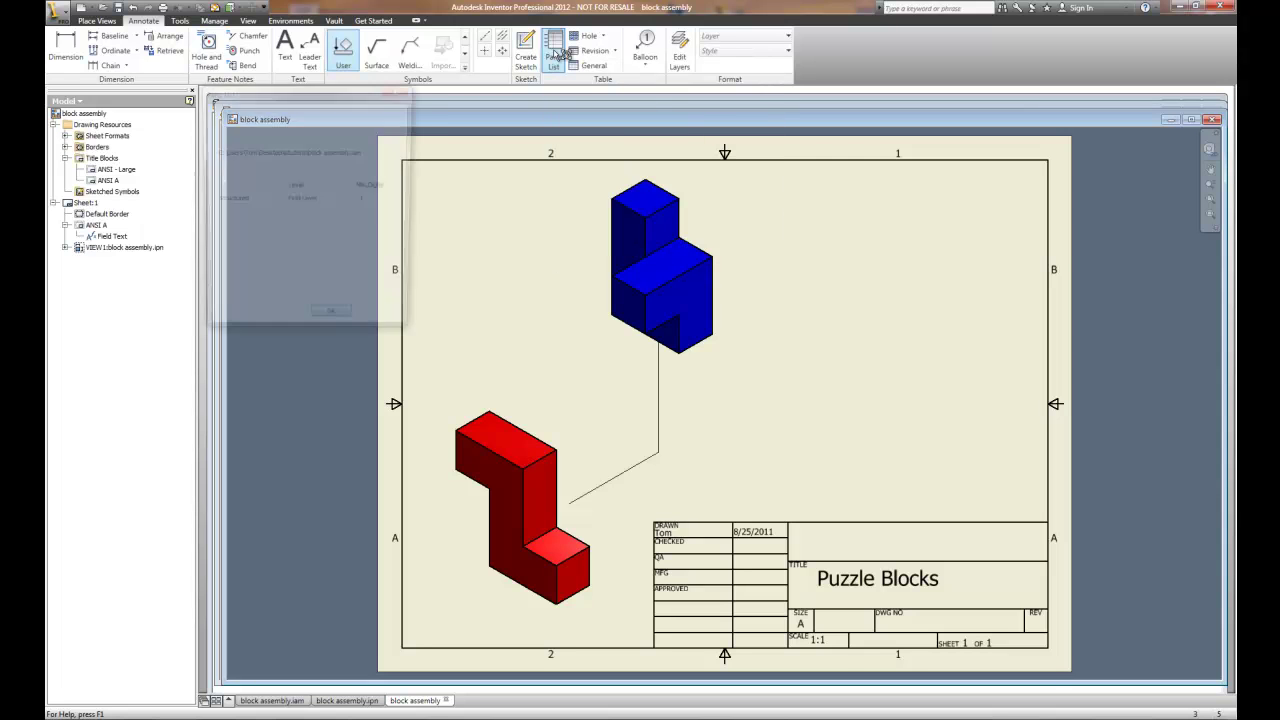
pyautogui.moveTo(309, 90); pyautogui.dragTo(454, 123)
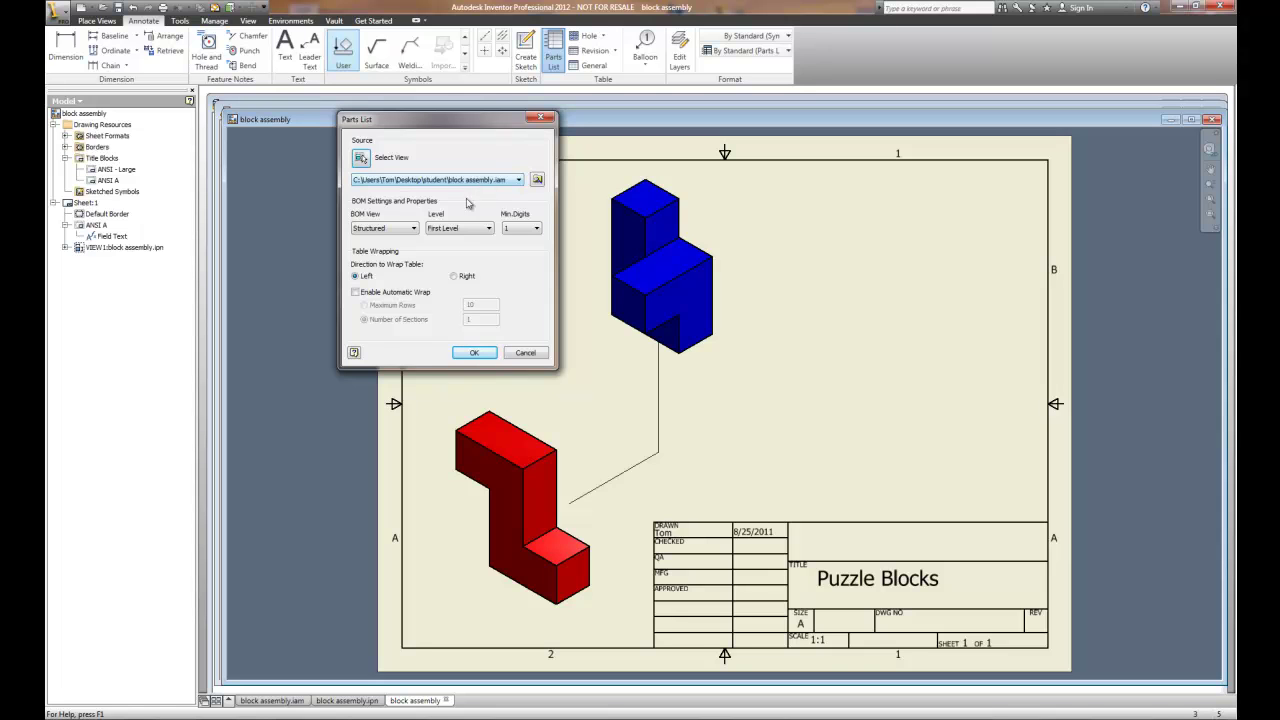
pyautogui.click(475, 353)
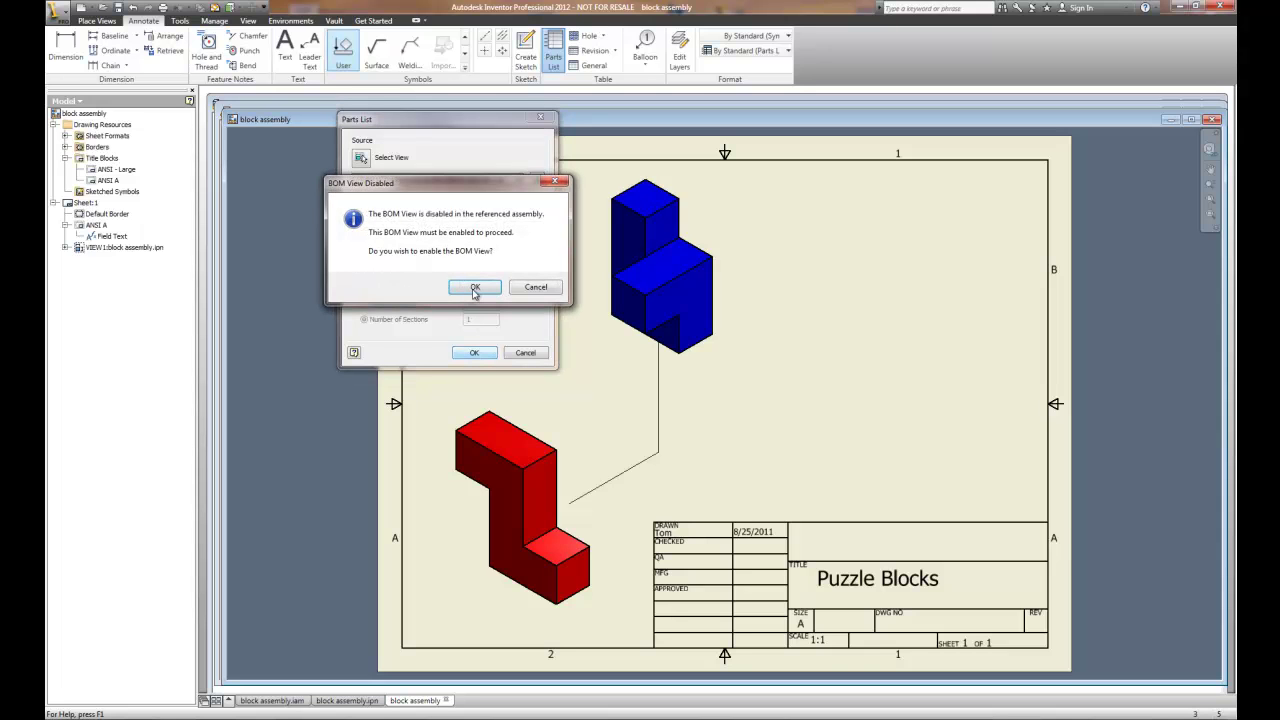
pyautogui.click(475, 288)
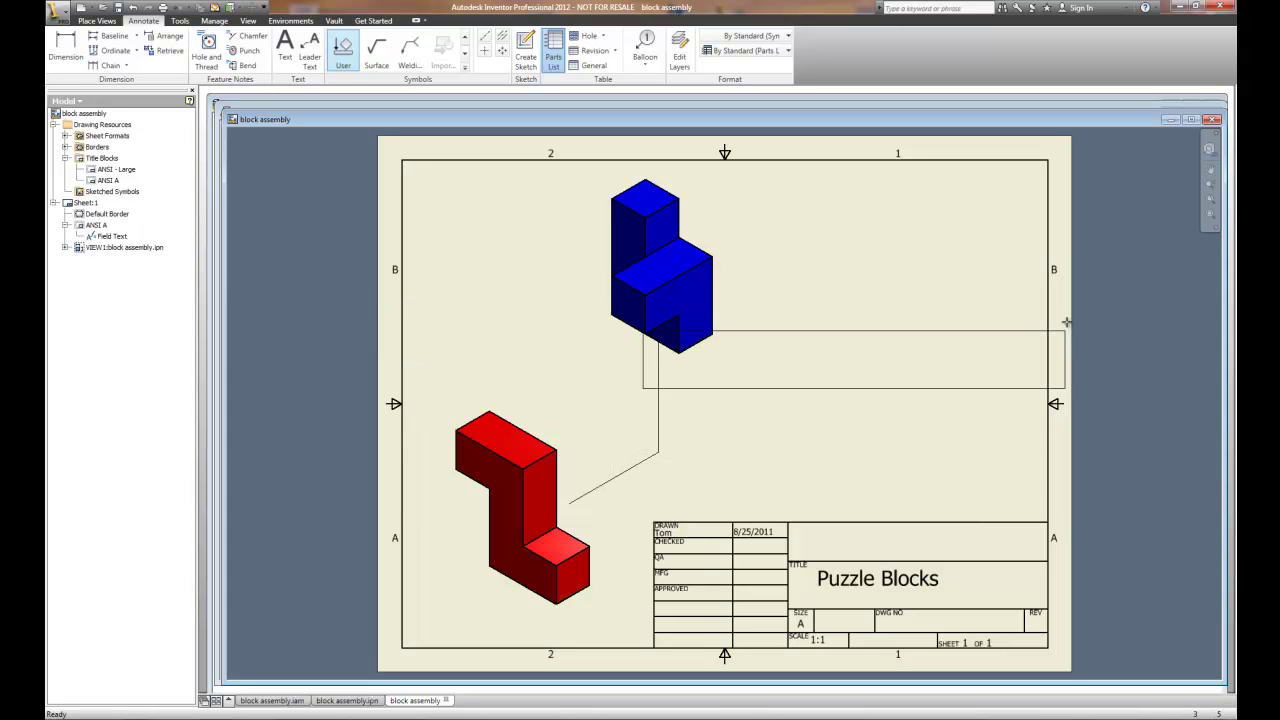
pyautogui.click(1046, 162)
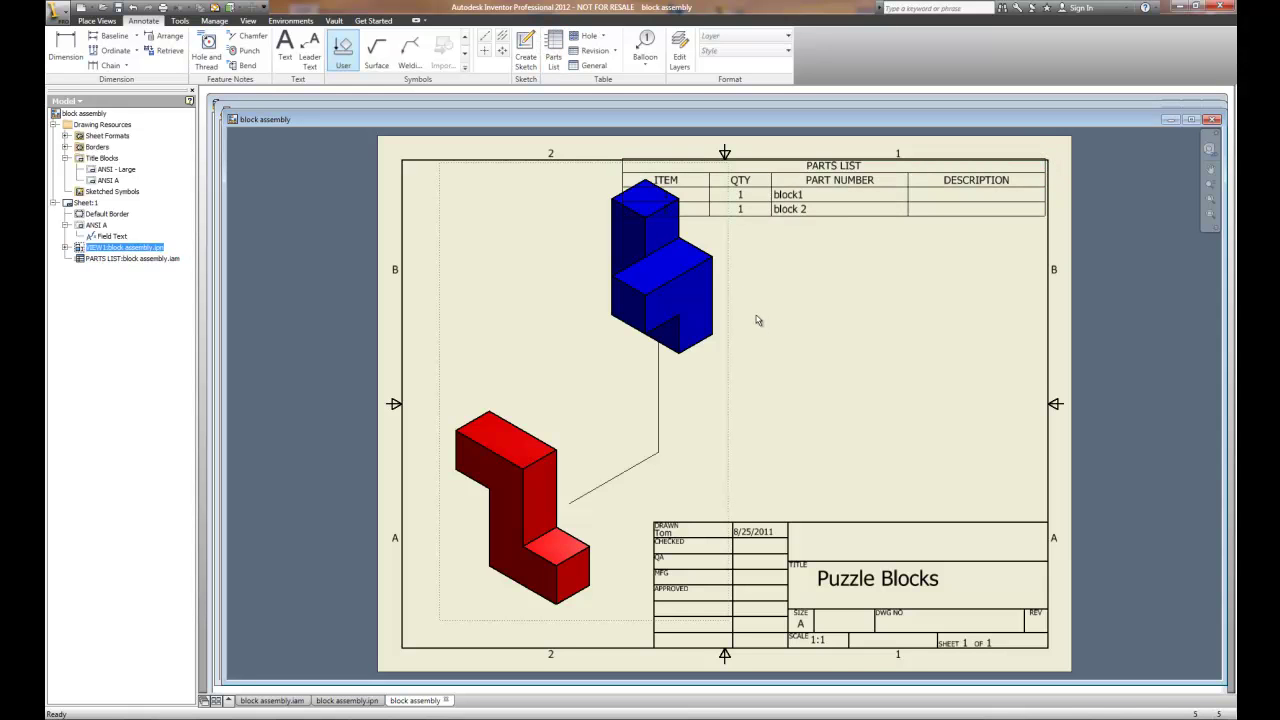
# Narrow the ITEM and DESCRIPTION columns of the parts list by moving the table's outer edges inward
pyautogui.click(623, 174)
pyautogui.moveTo(626, 172); pyautogui.dragTo(670, 174)
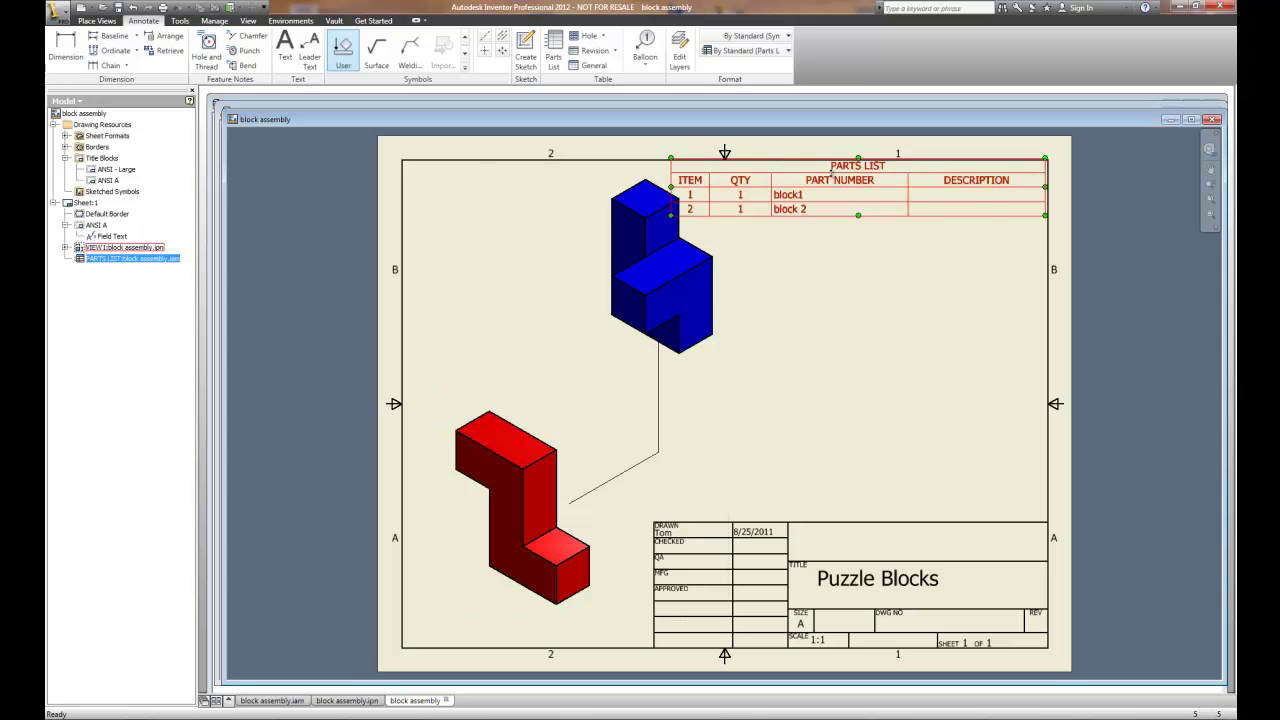
pyautogui.moveTo(1047, 173); pyautogui.dragTo(979, 177)
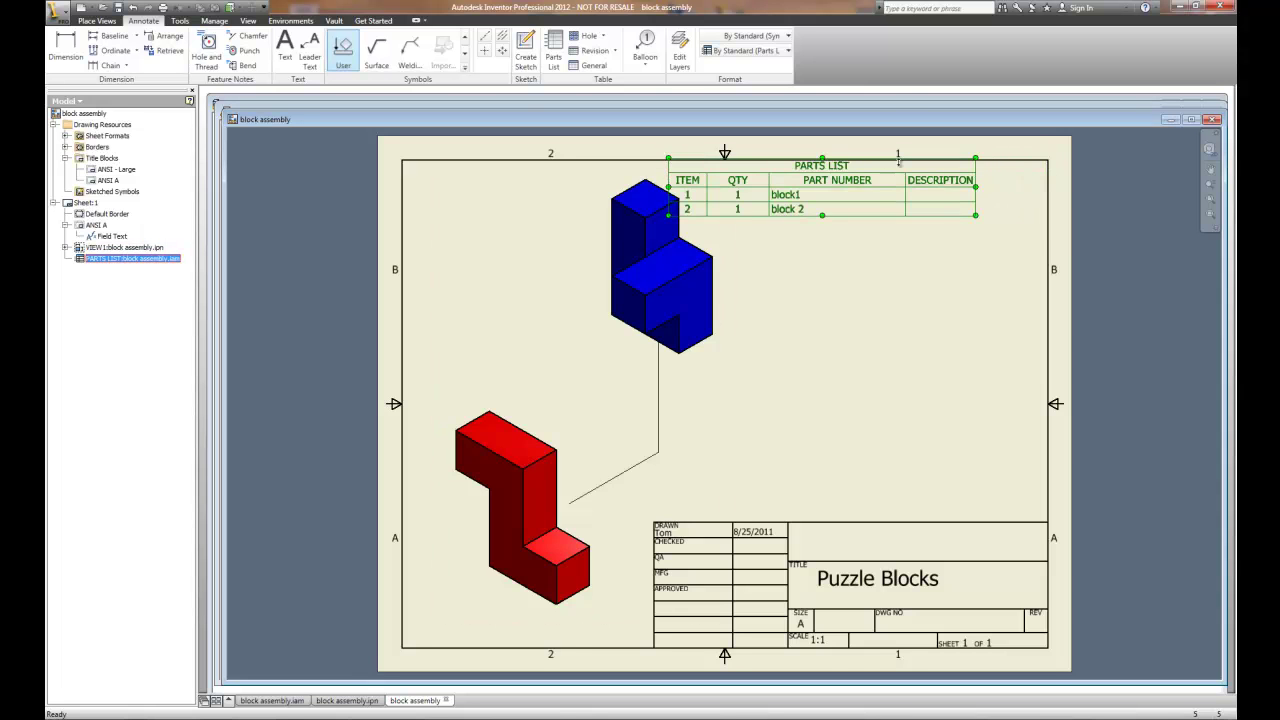
pyautogui.press('Escape')
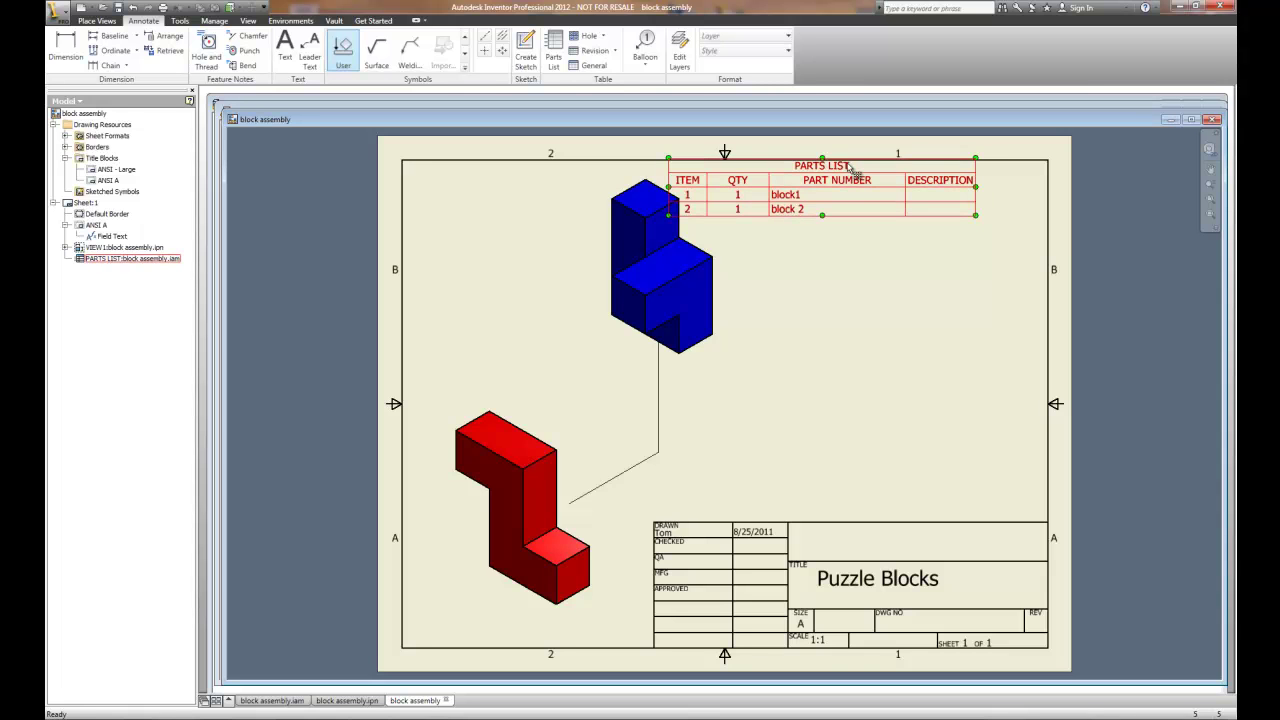
# Move the parts list inside the border's upper-right corner and narrow its QTY and PART NUMBER columns
pyautogui.moveTo(852, 170); pyautogui.dragTo(903, 172)
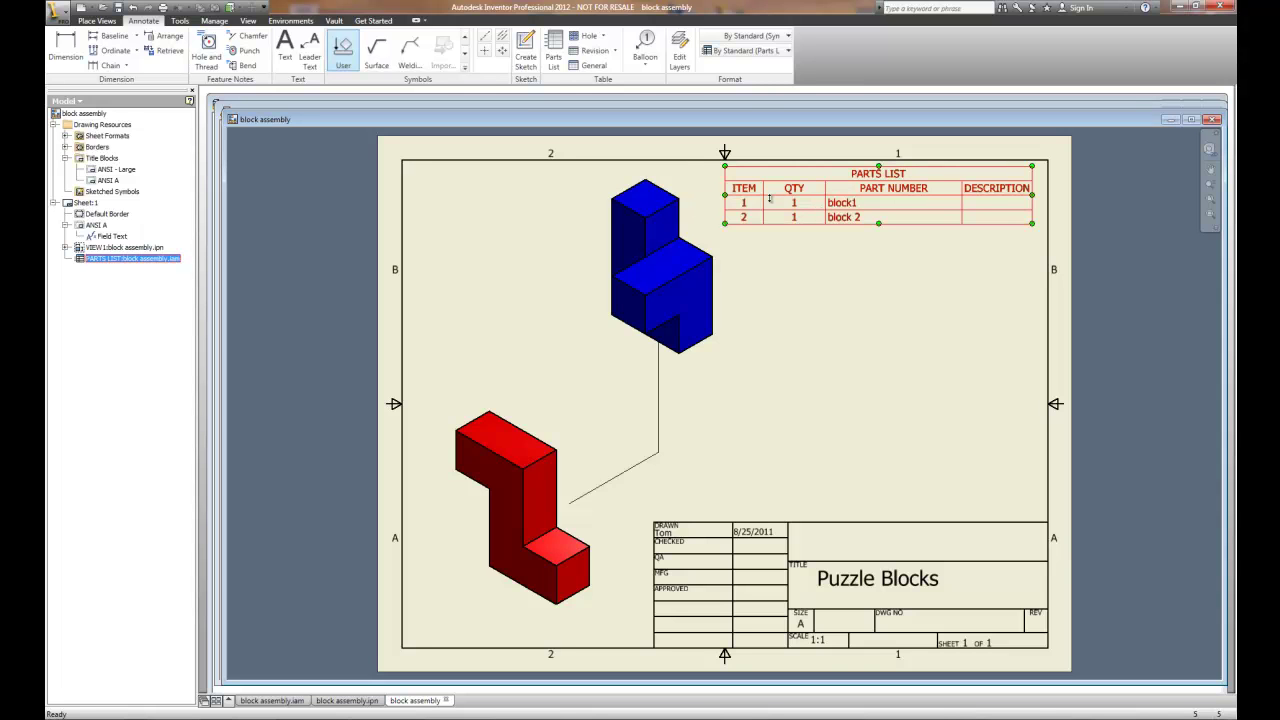
pyautogui.moveTo(764, 199); pyautogui.dragTo(792, 200)
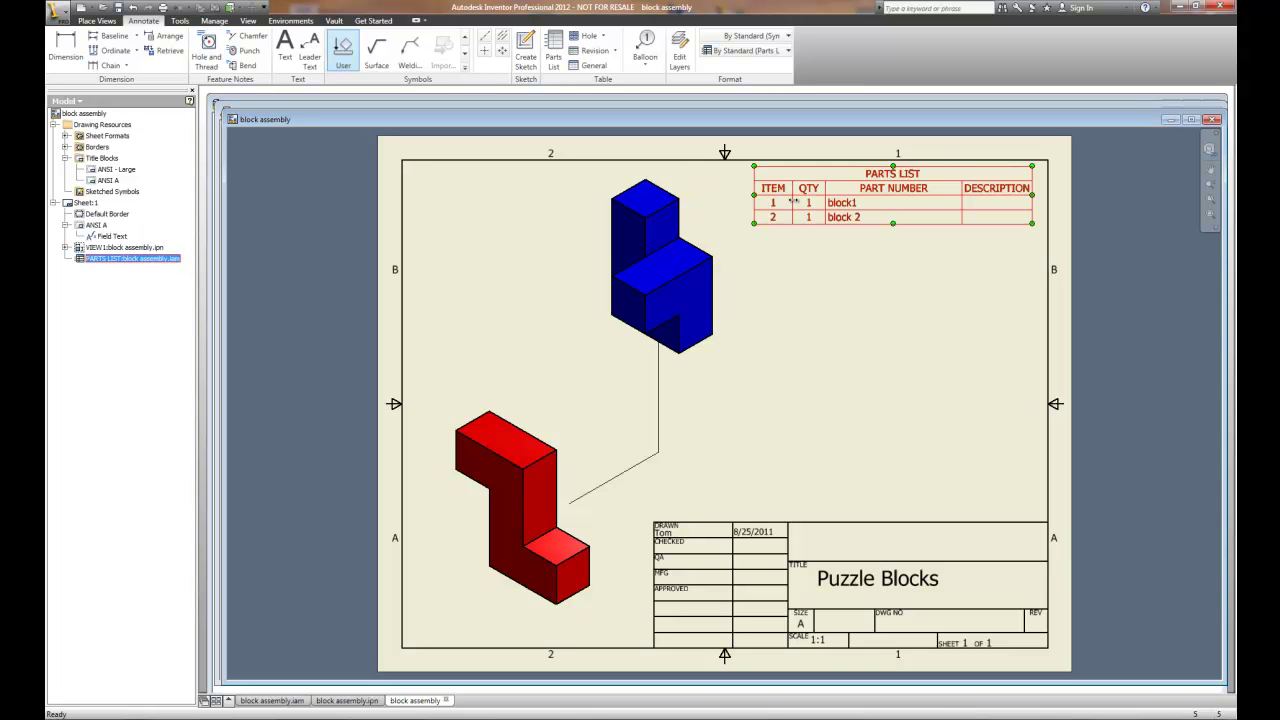
pyautogui.moveTo(962, 200)
pyautogui.mouseDown()
pyautogui.moveTo(928, 200)
pyautogui.moveTo(958, 200)
pyautogui.mouseUp()
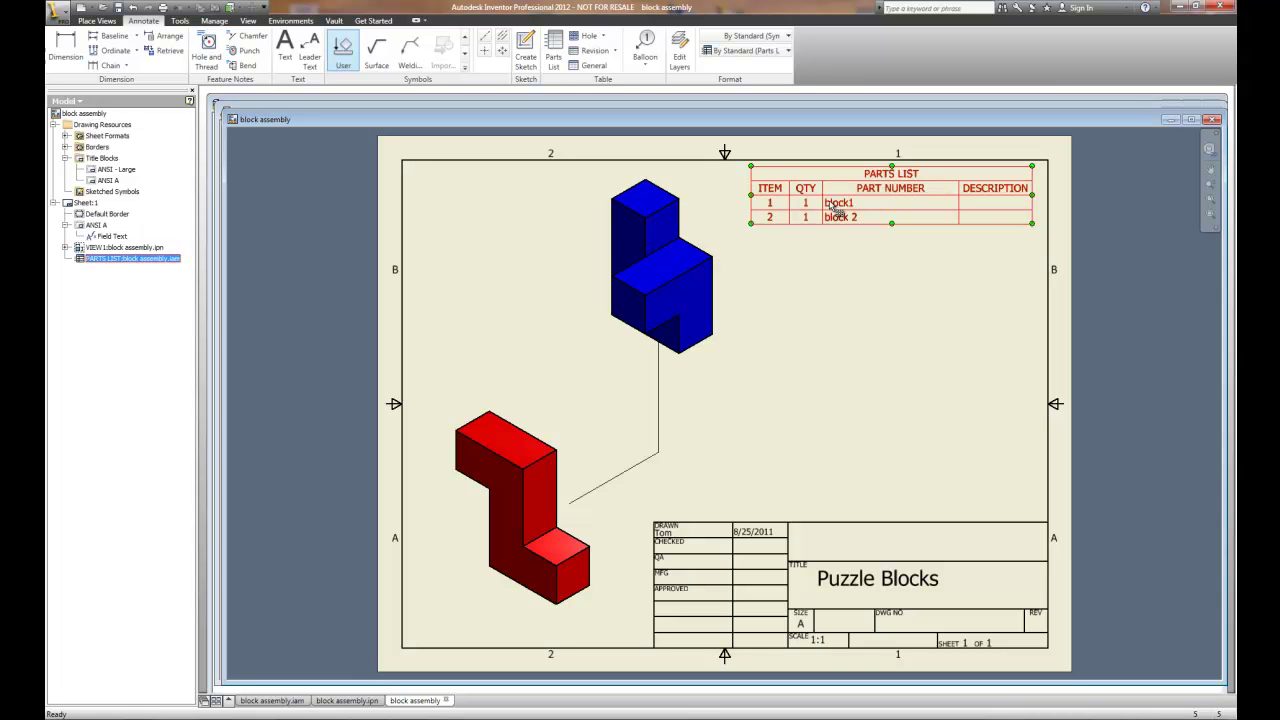
pyautogui.moveTo(822, 200); pyautogui.dragTo(861, 200)
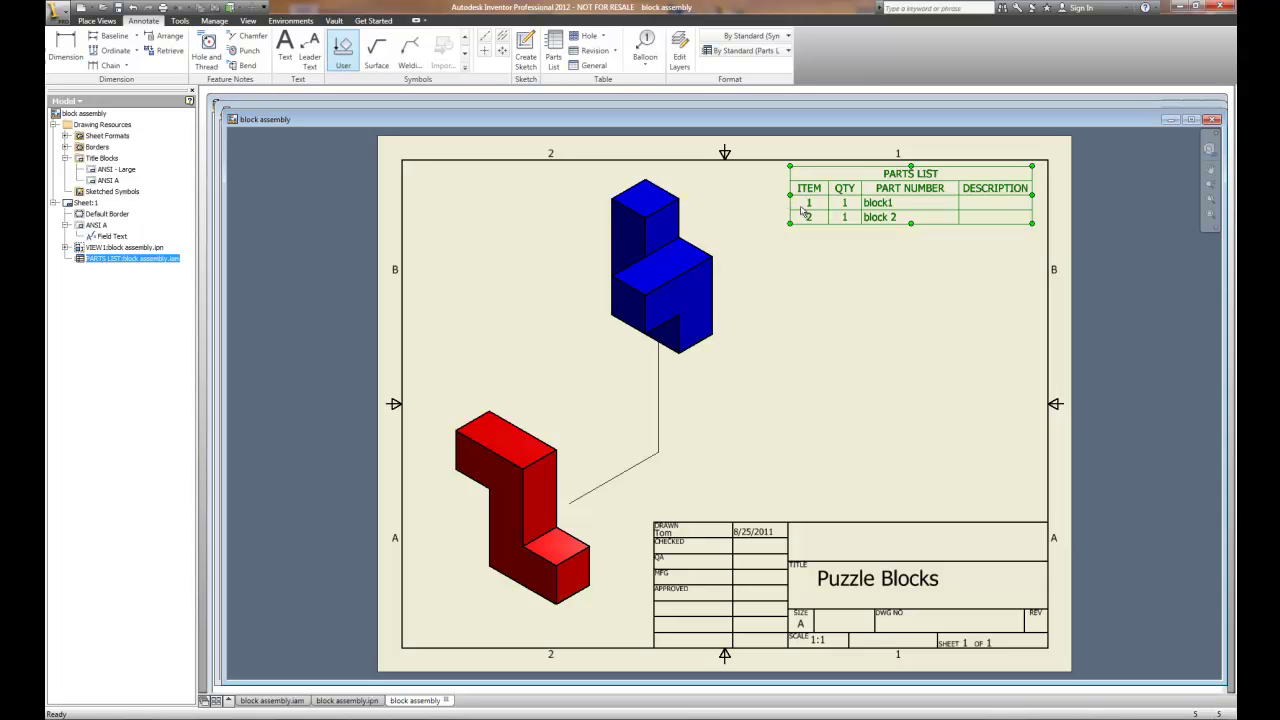
pyautogui.click(925, 312)
pyautogui.click(880, 206)
pyautogui.click(785, 293)
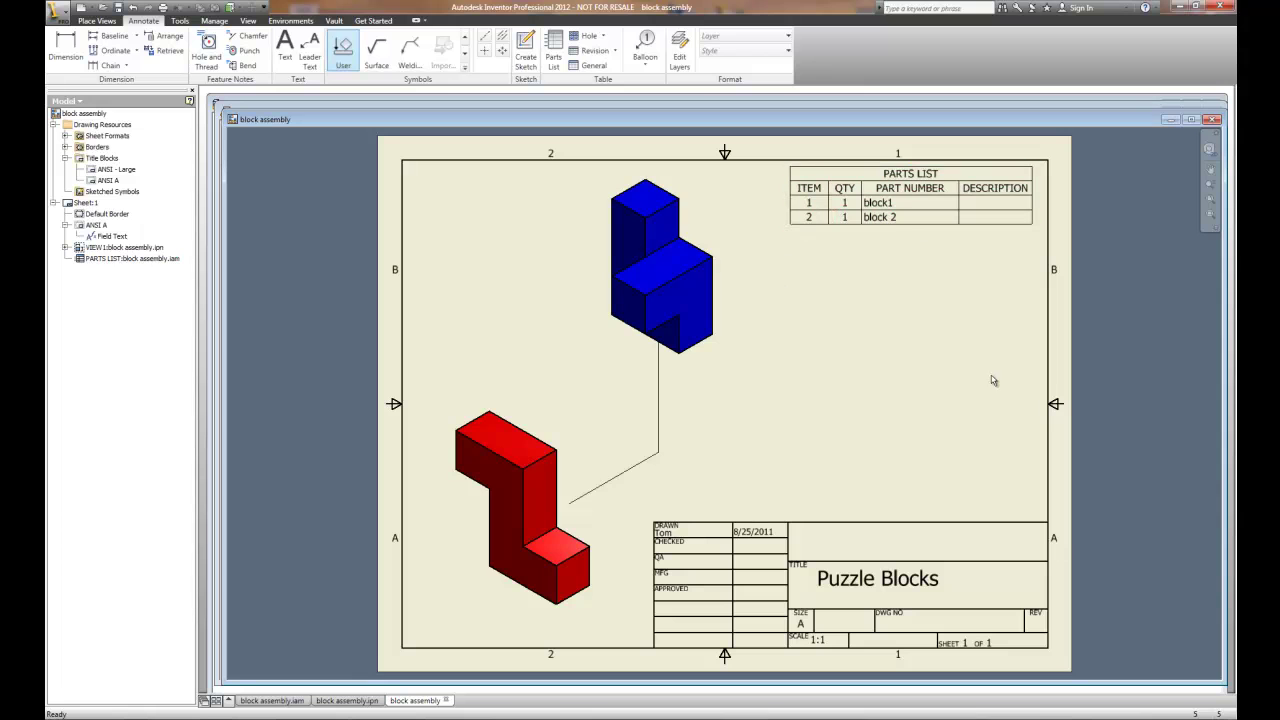
# Attach an item balloon to the right edge of the blue block, with a bent leader ending below the parts list
pyautogui.click(642, 62)
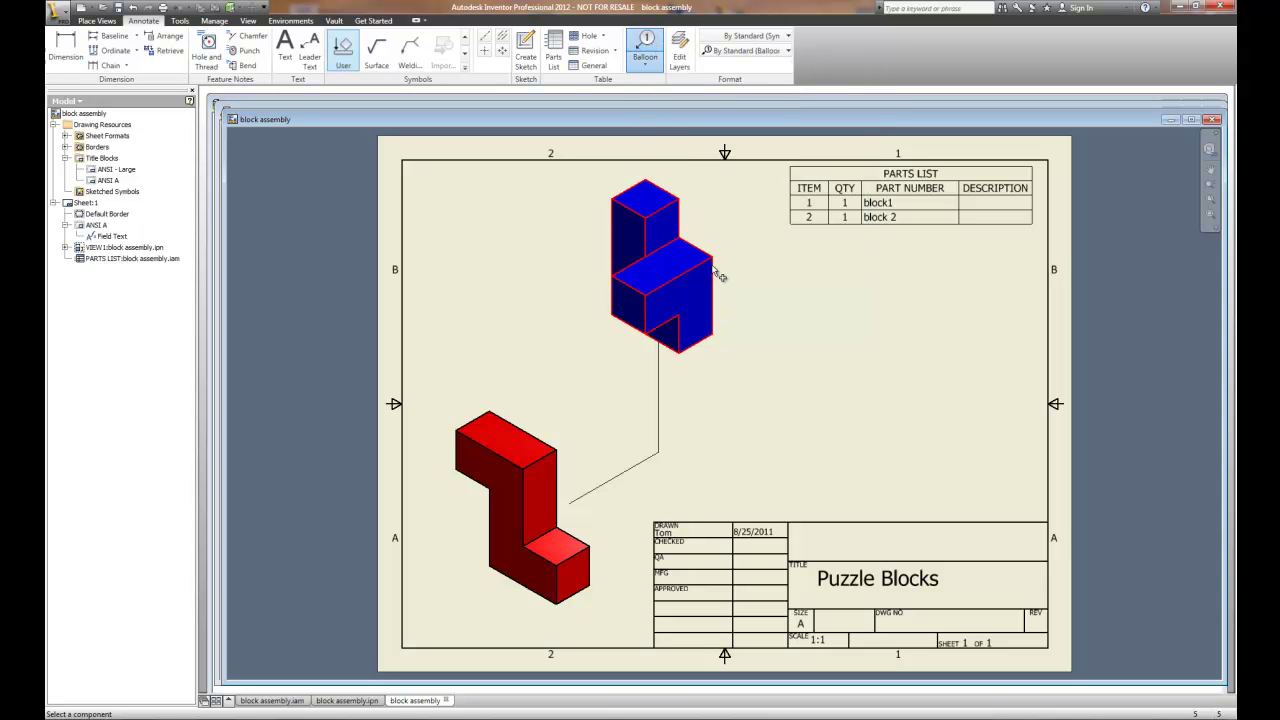
pyautogui.click(717, 270)
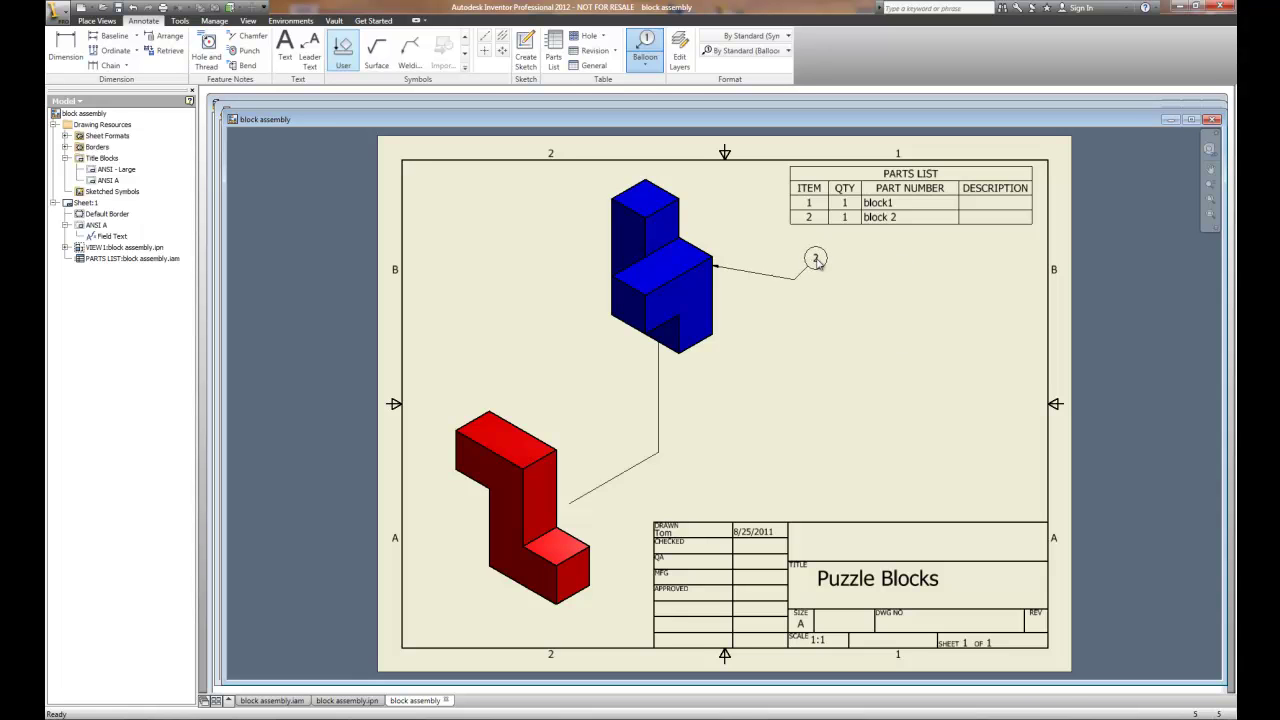
pyautogui.rightClick(815, 258)
pyautogui.click(843, 264)
# Attach an item balloon to the top edge of the red block, placing it above the block, and end the Balloon command
pyautogui.click(502, 418)
pyautogui.rightClick(519, 347)
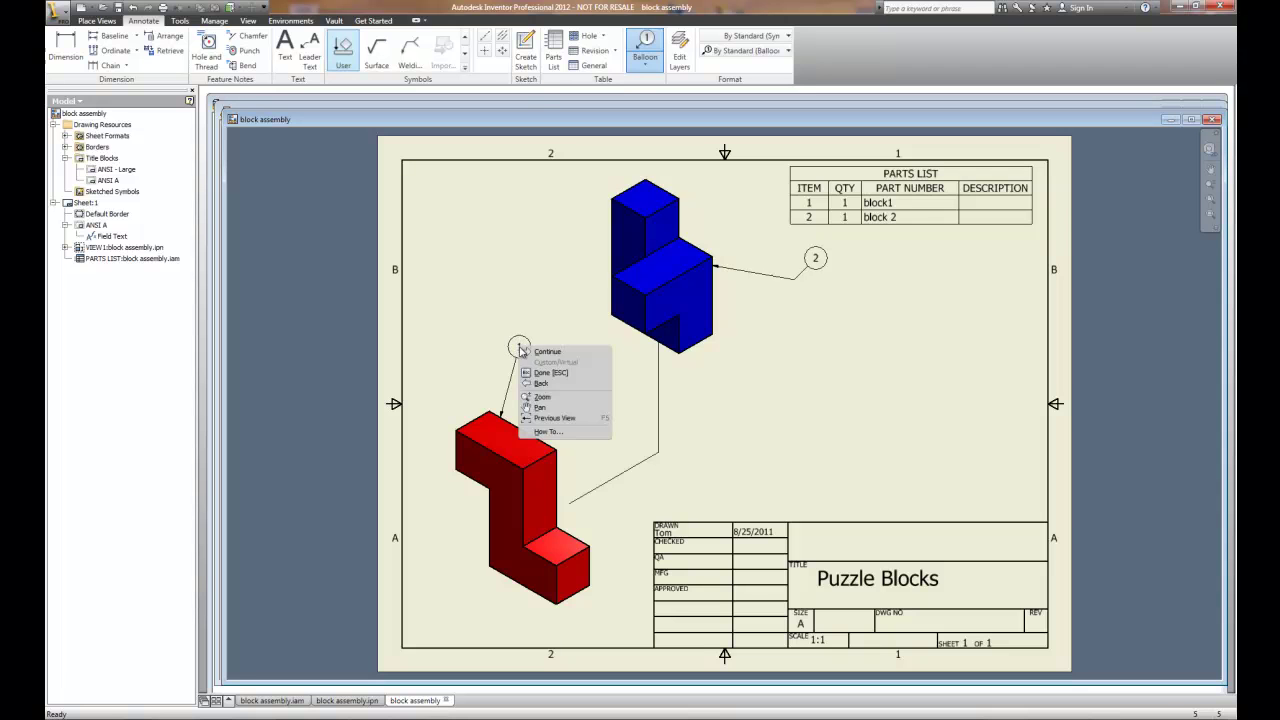
pyautogui.click(545, 356)
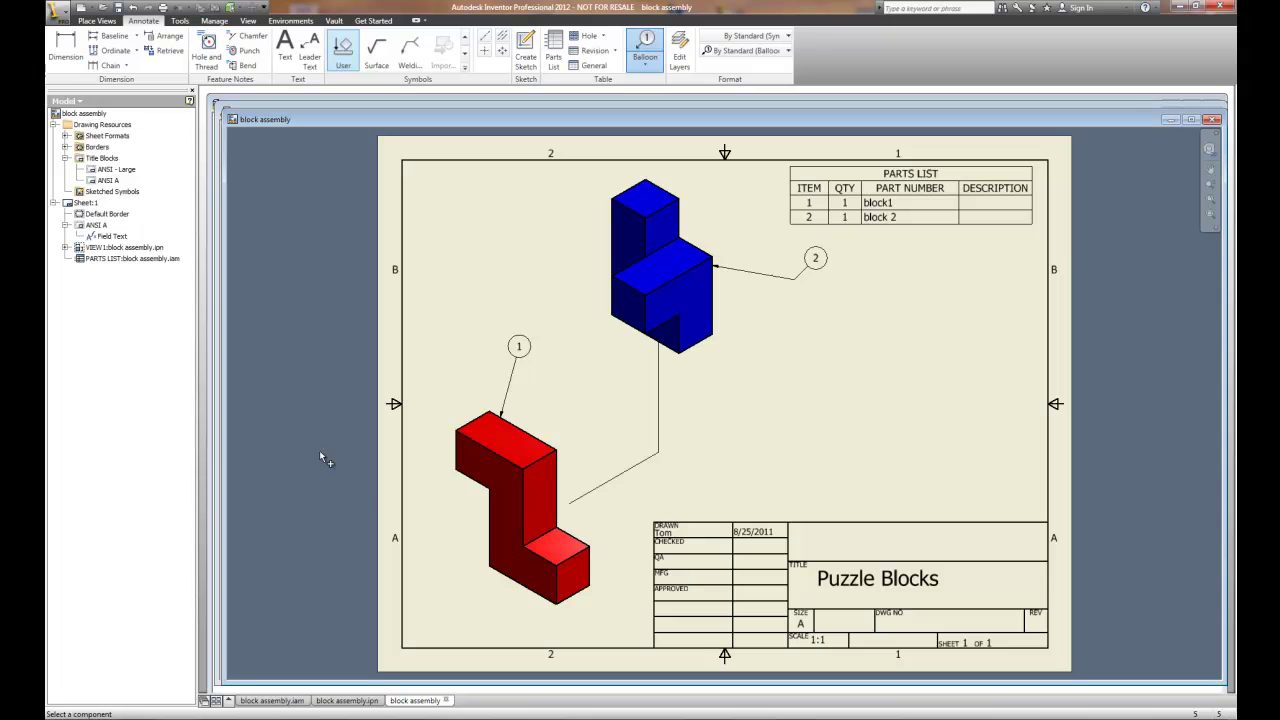
pyautogui.rightClick(89, 206)
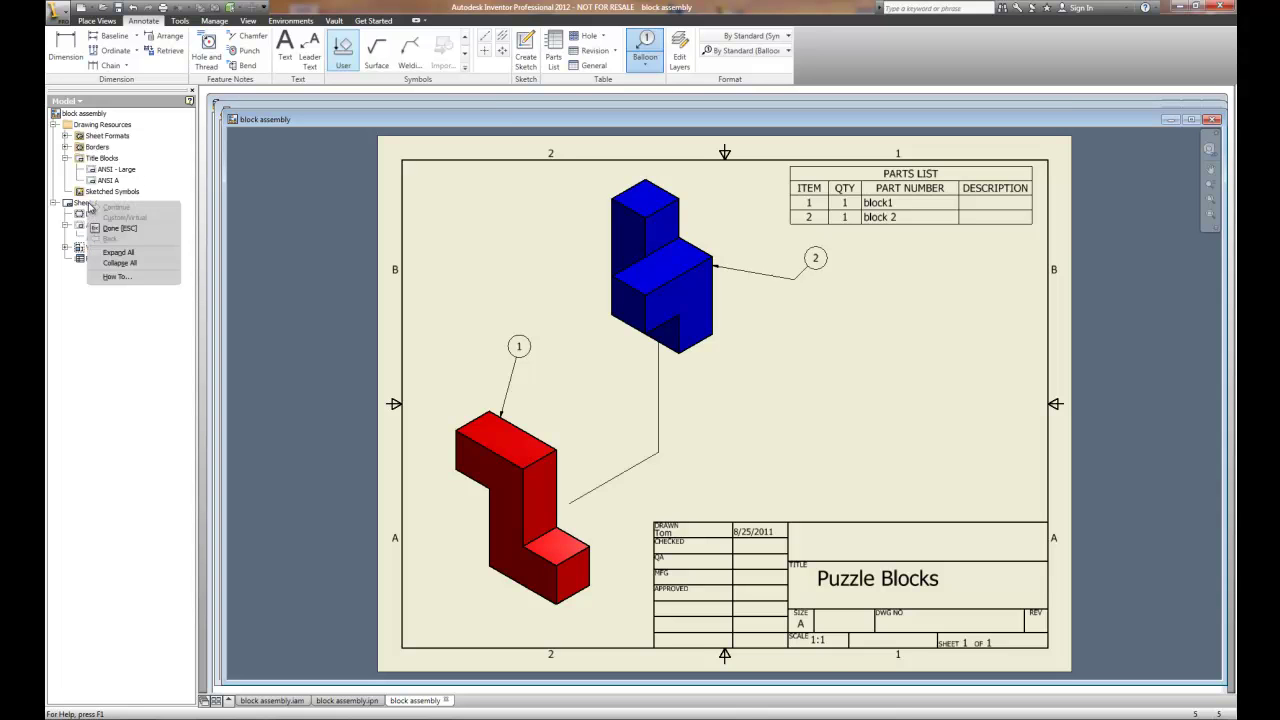
pyautogui.click(116, 229)
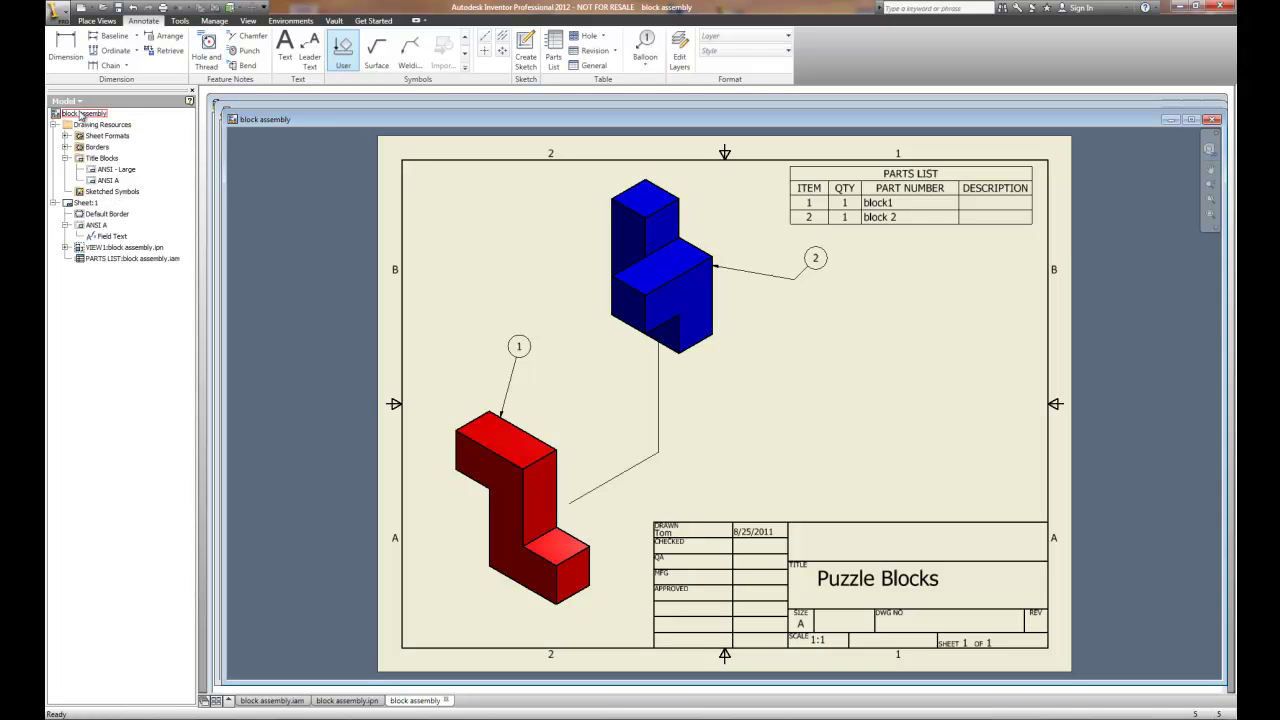
# Add a second sheet and place a 1:1 base view of block assembly.iam in Iso Top Right orientation, without projected views
pyautogui.click(97, 21)
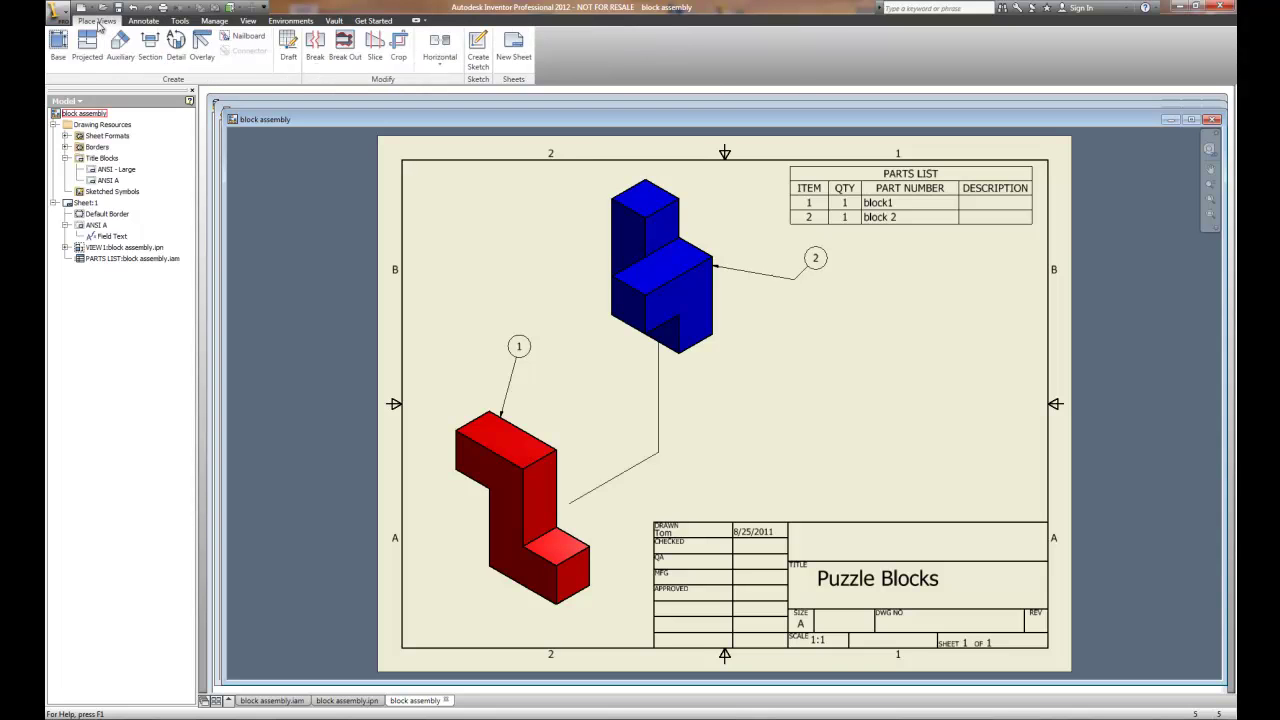
pyautogui.click(516, 45)
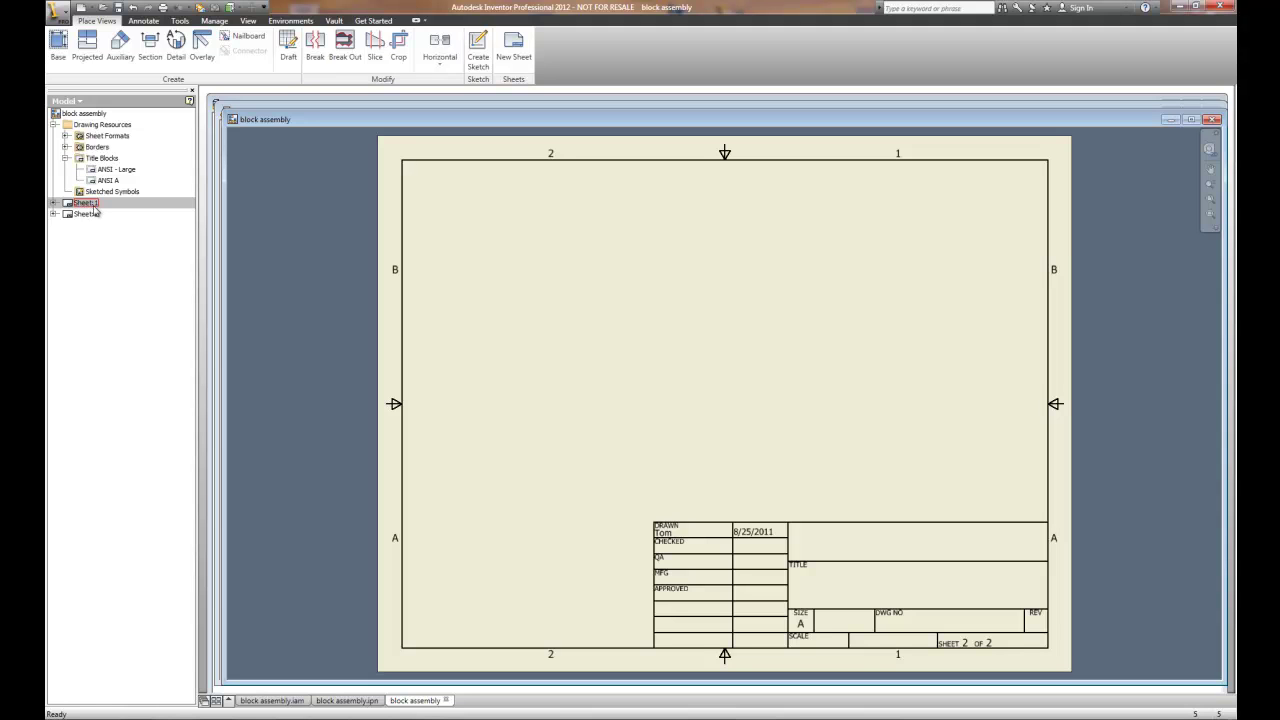
pyautogui.click(56, 48)
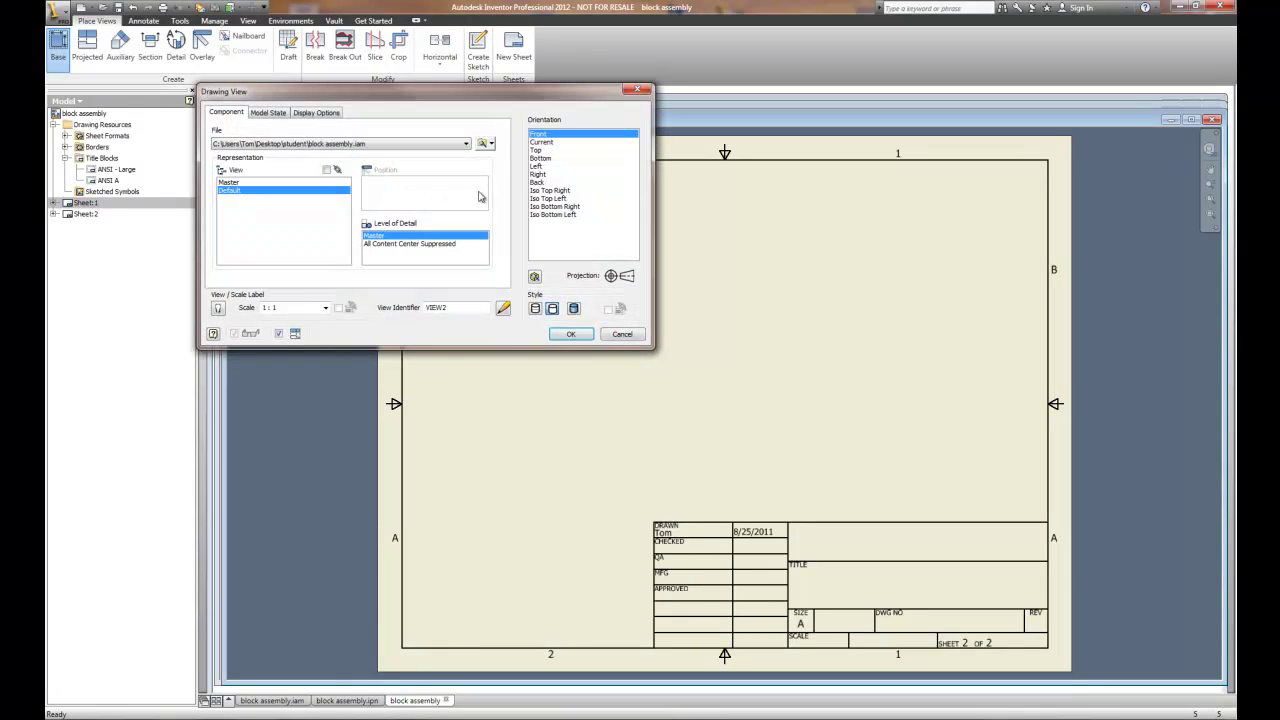
pyautogui.click(356, 146)
pyautogui.click(558, 190)
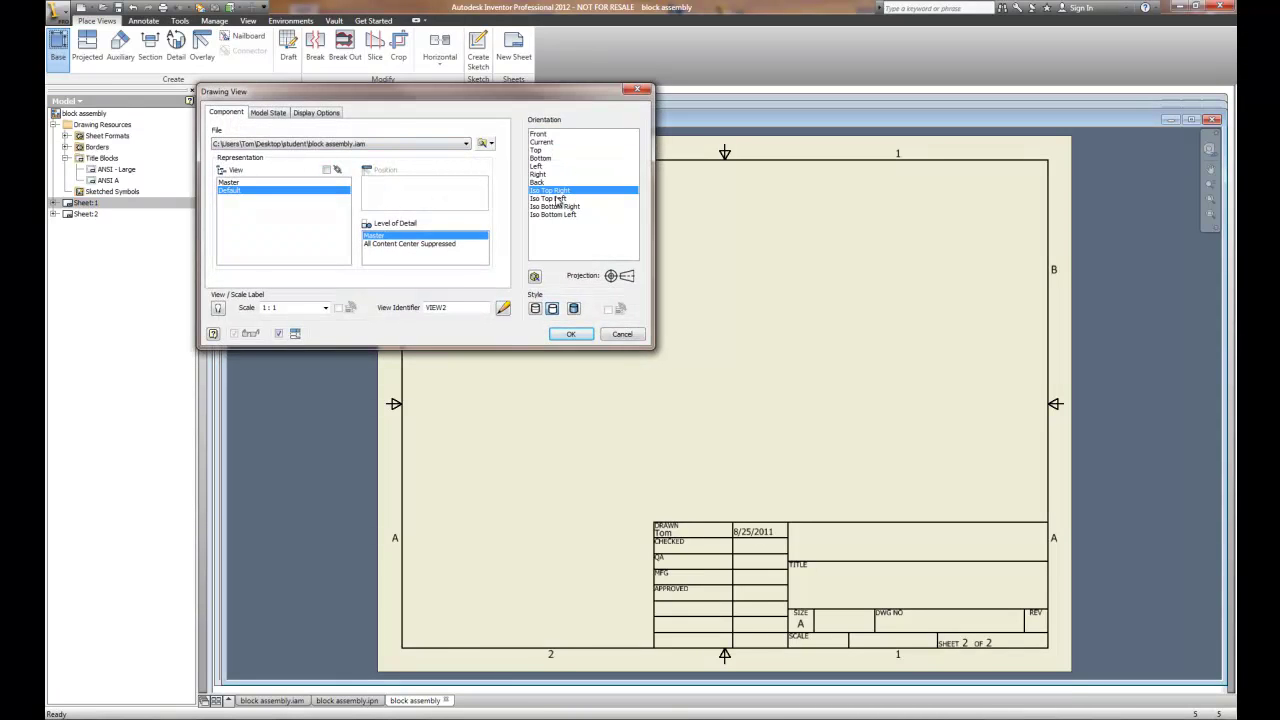
pyautogui.click(550, 199)
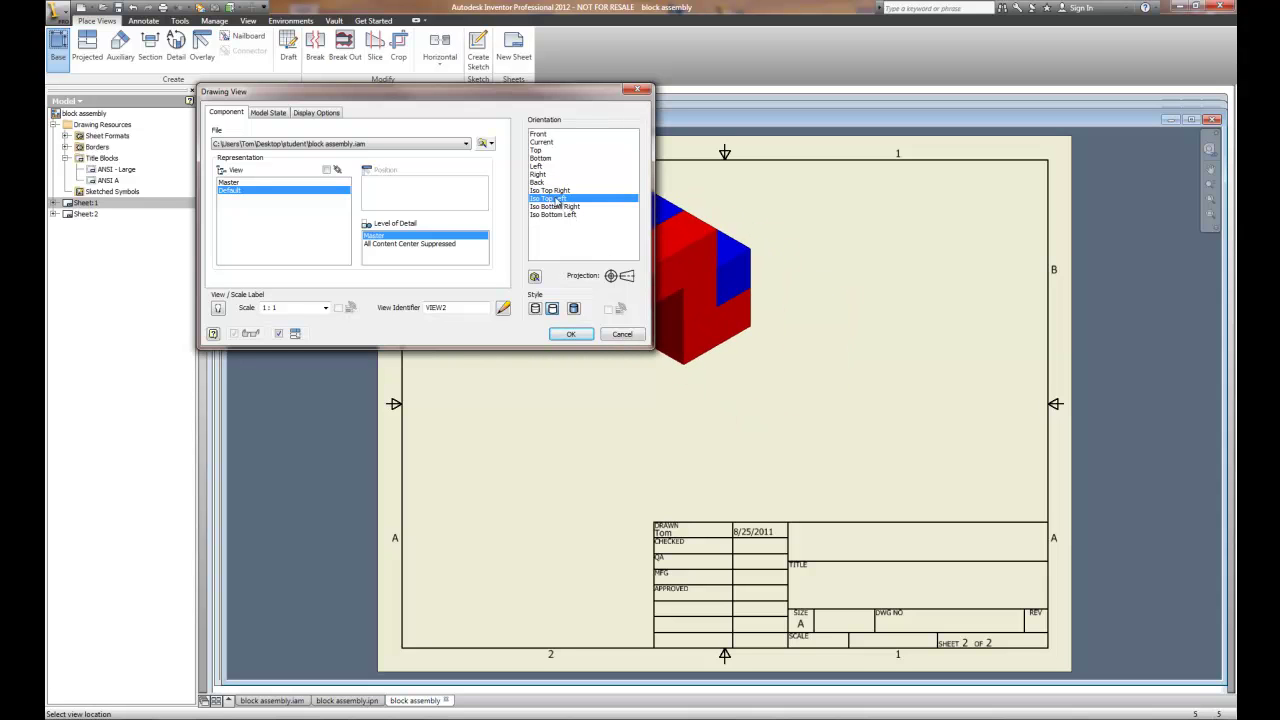
pyautogui.click(552, 191)
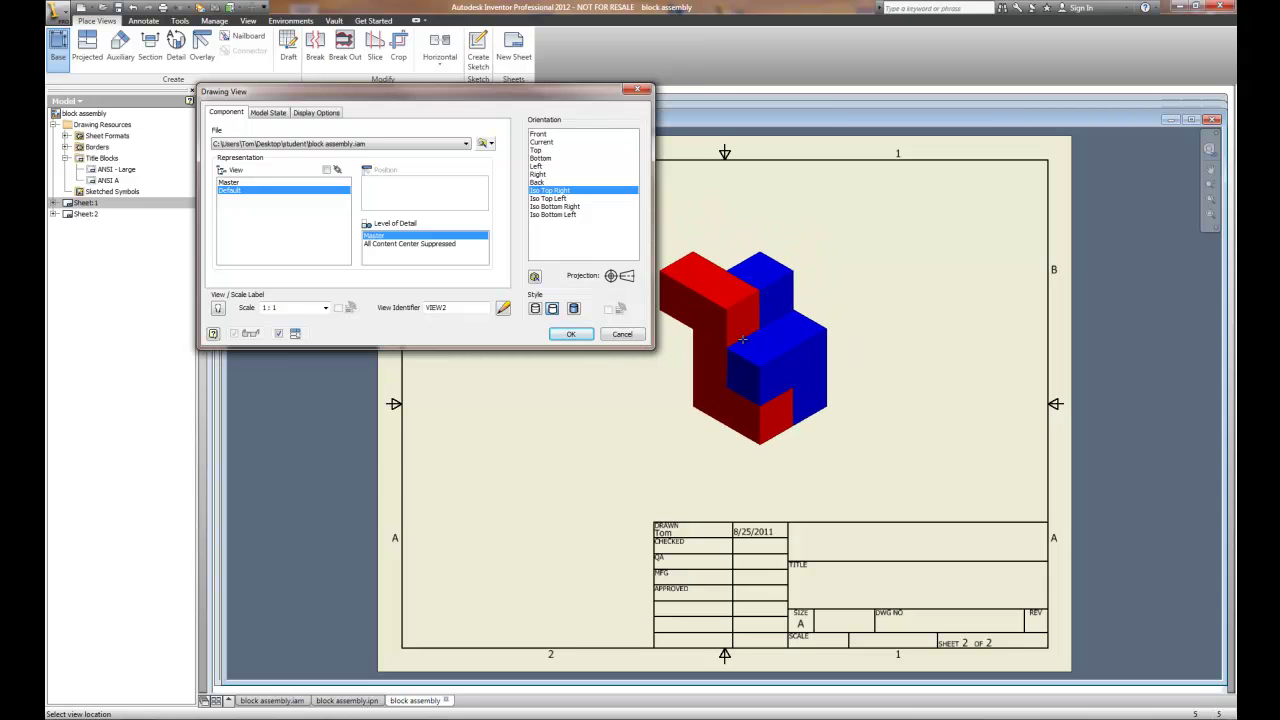
pyautogui.click(745, 340)
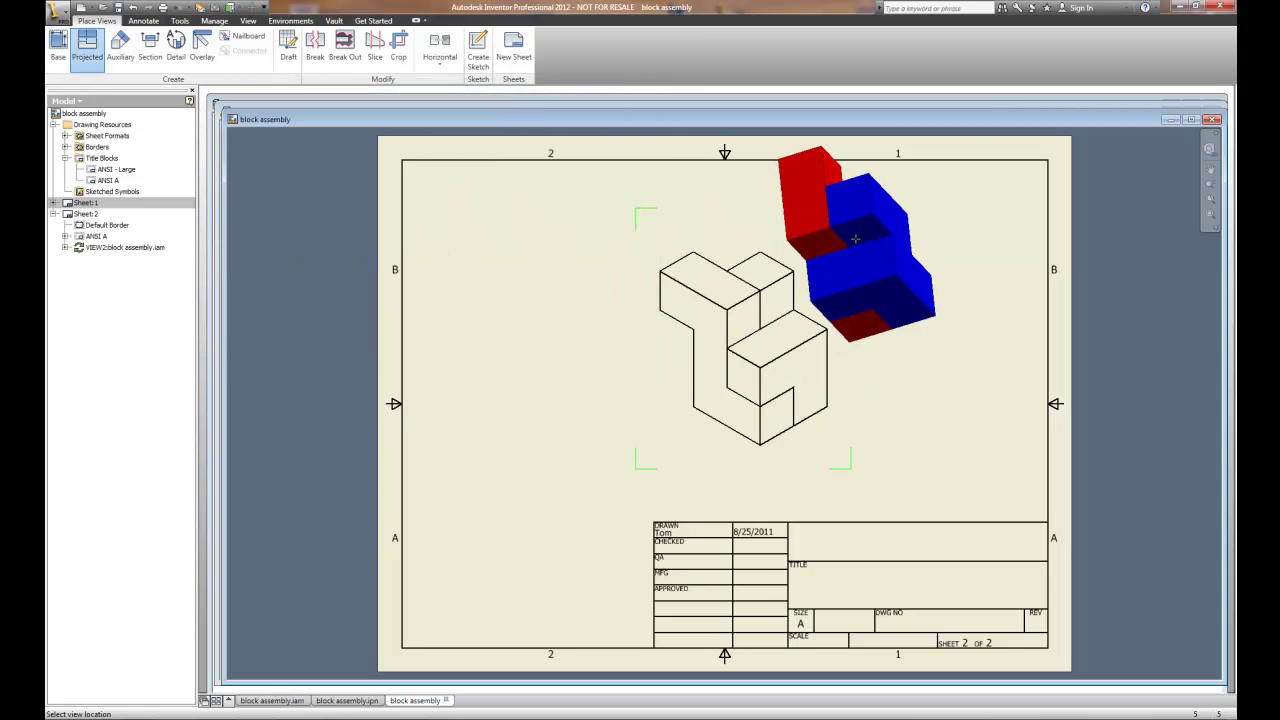
pyautogui.rightClick(788, 264)
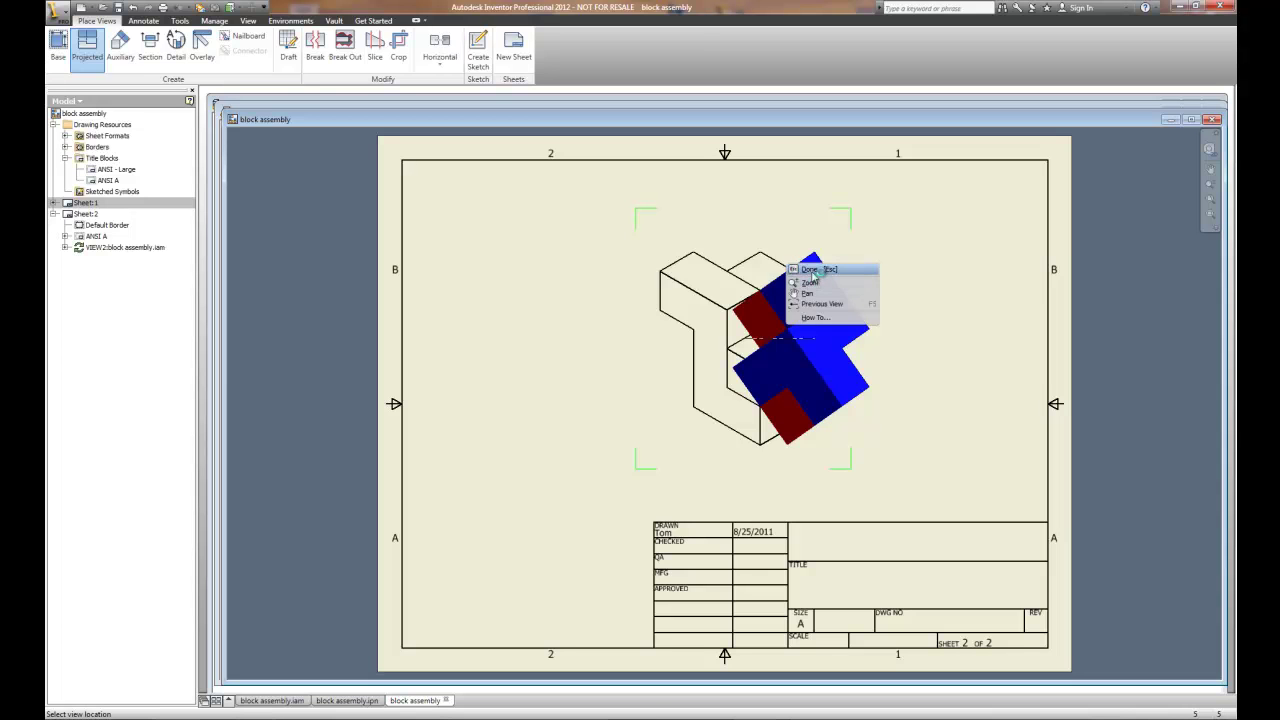
pyautogui.click(812, 270)
# Change the assembled block view on Sheet:2 to the shaded display style
pyautogui.rightClick(843, 262)
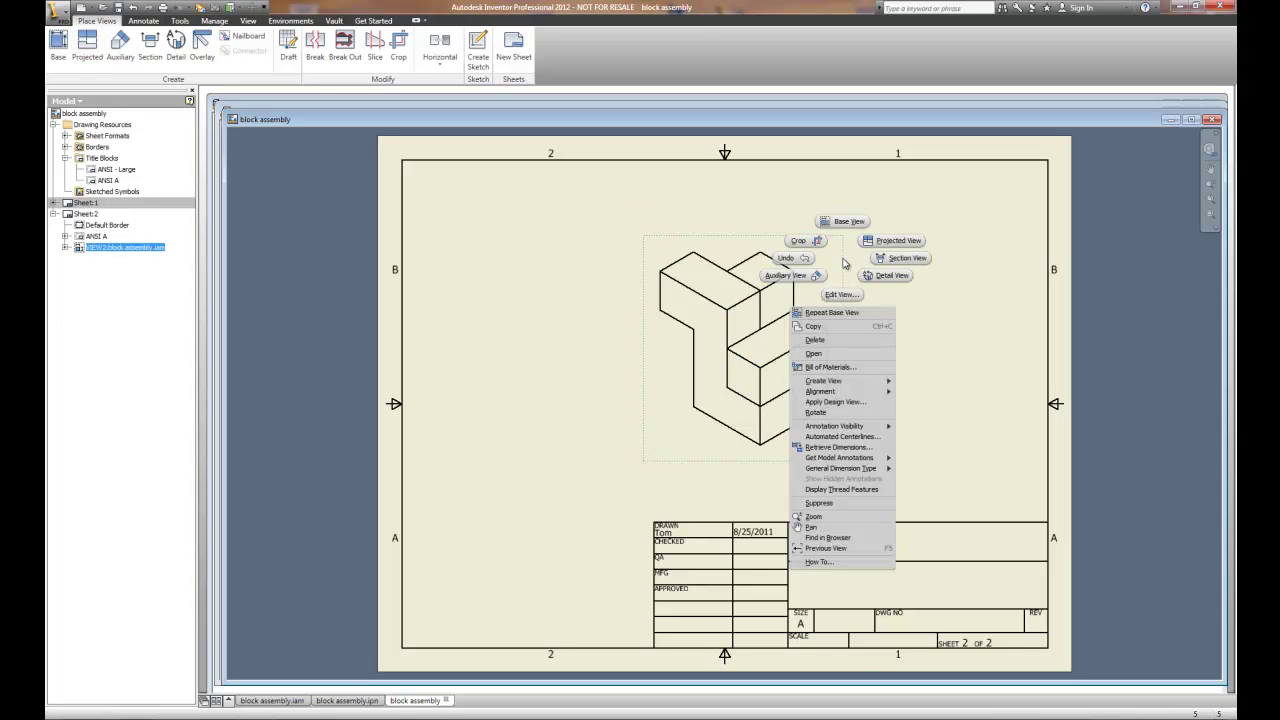
pyautogui.click(840, 294)
pyautogui.click(575, 311)
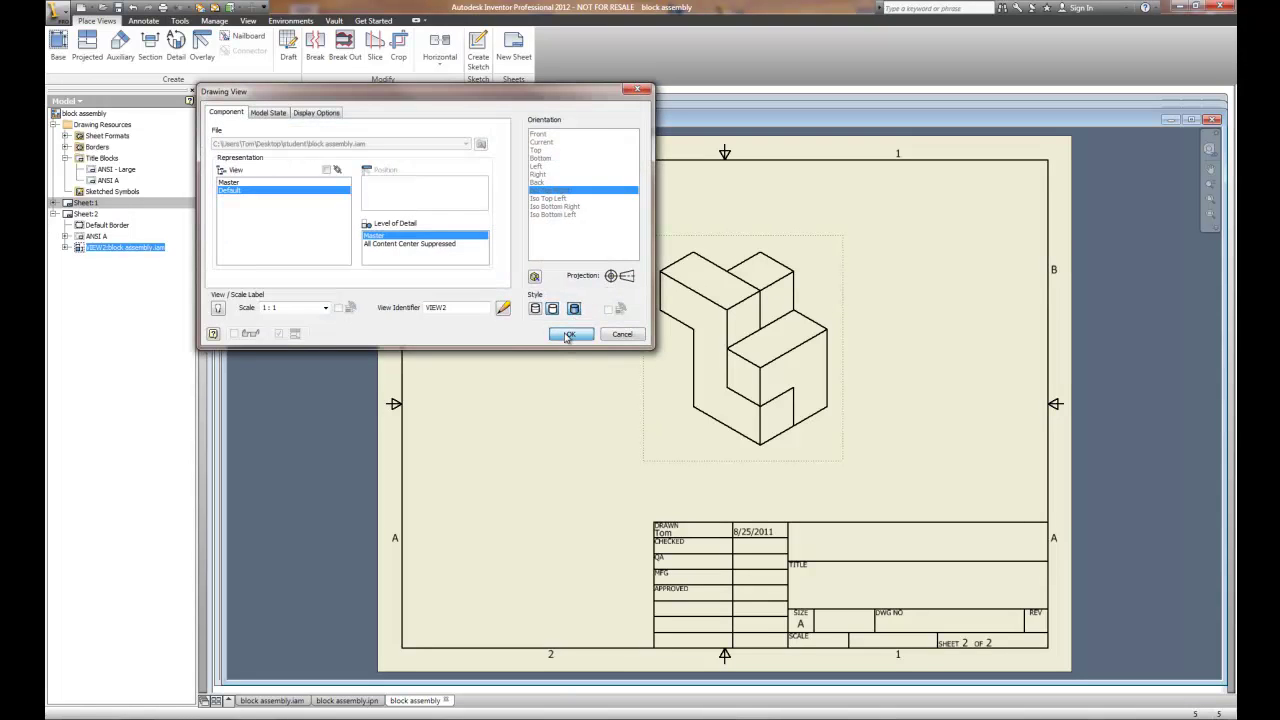
pyautogui.click(568, 334)
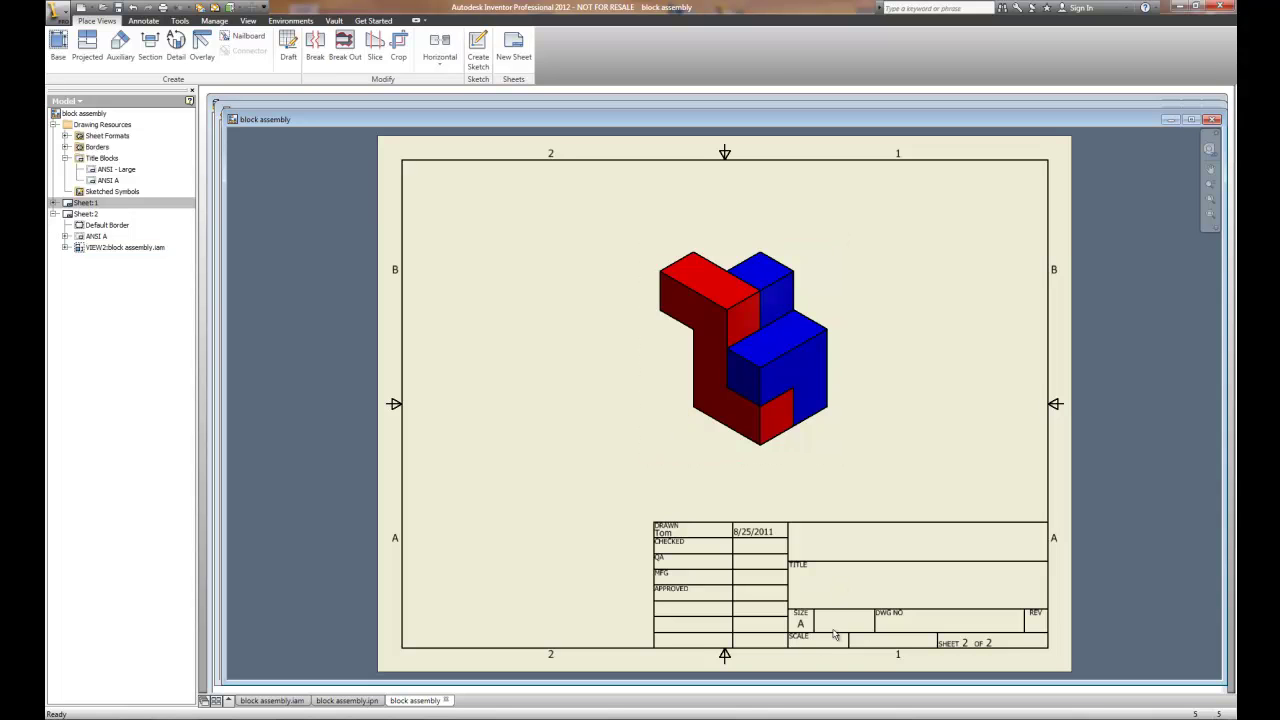
# Copy the "Puzzle Blocks" title text from Sheet:1 into the TITLE field of Sheet:2's title block
pyautogui.doubleClick(83, 204)
pyautogui.rightClick(911, 578)
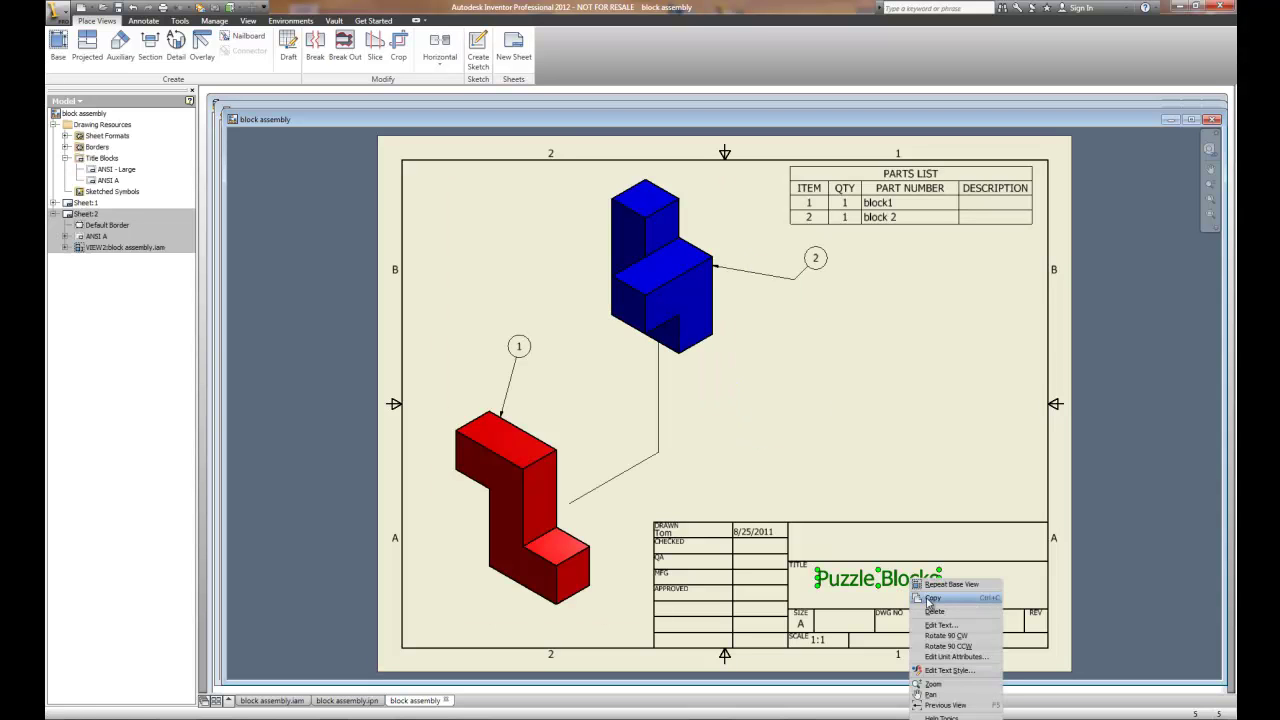
pyautogui.click(930, 599)
pyautogui.doubleClick(84, 214)
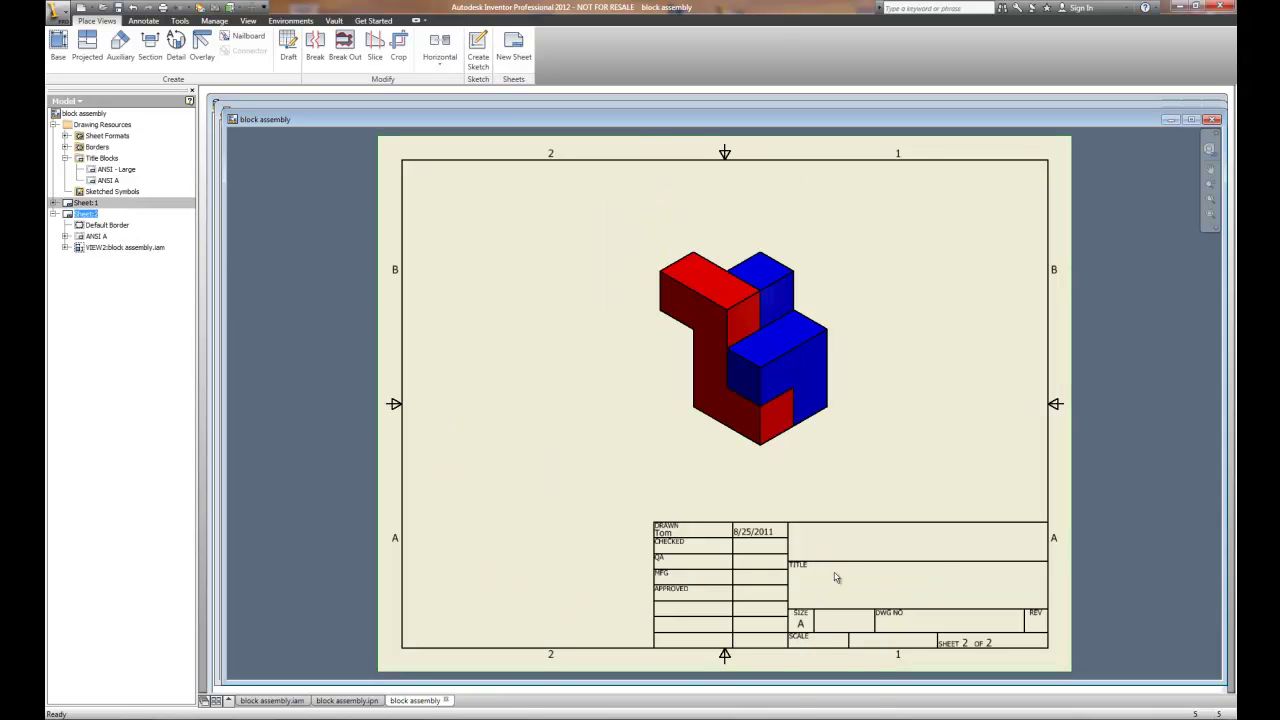
pyautogui.rightClick(838, 584)
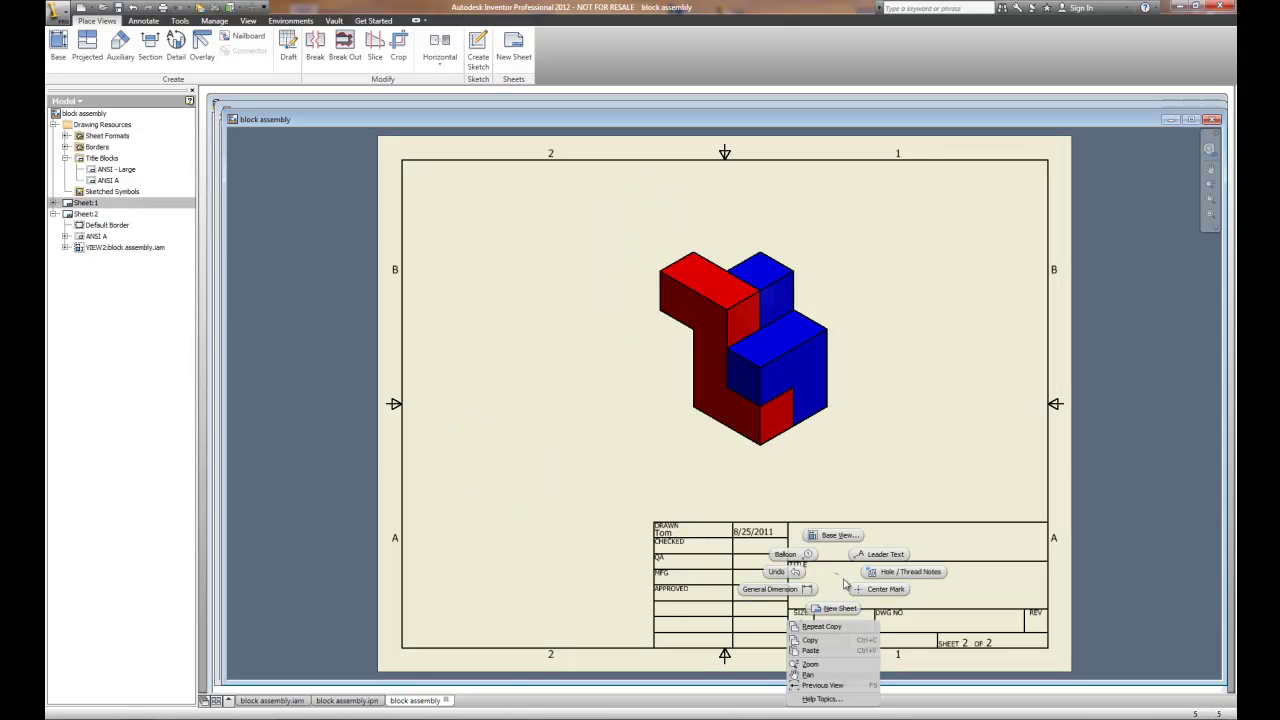
pyautogui.click(810, 650)
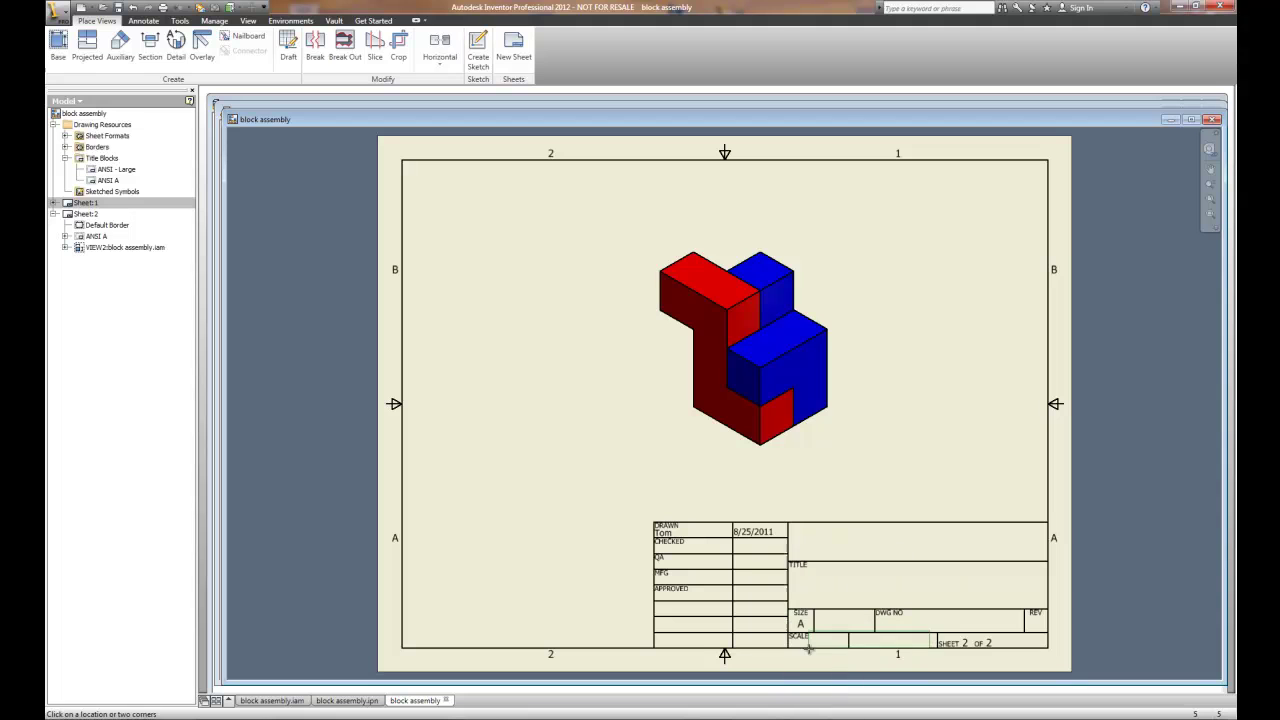
pyautogui.click(823, 594)
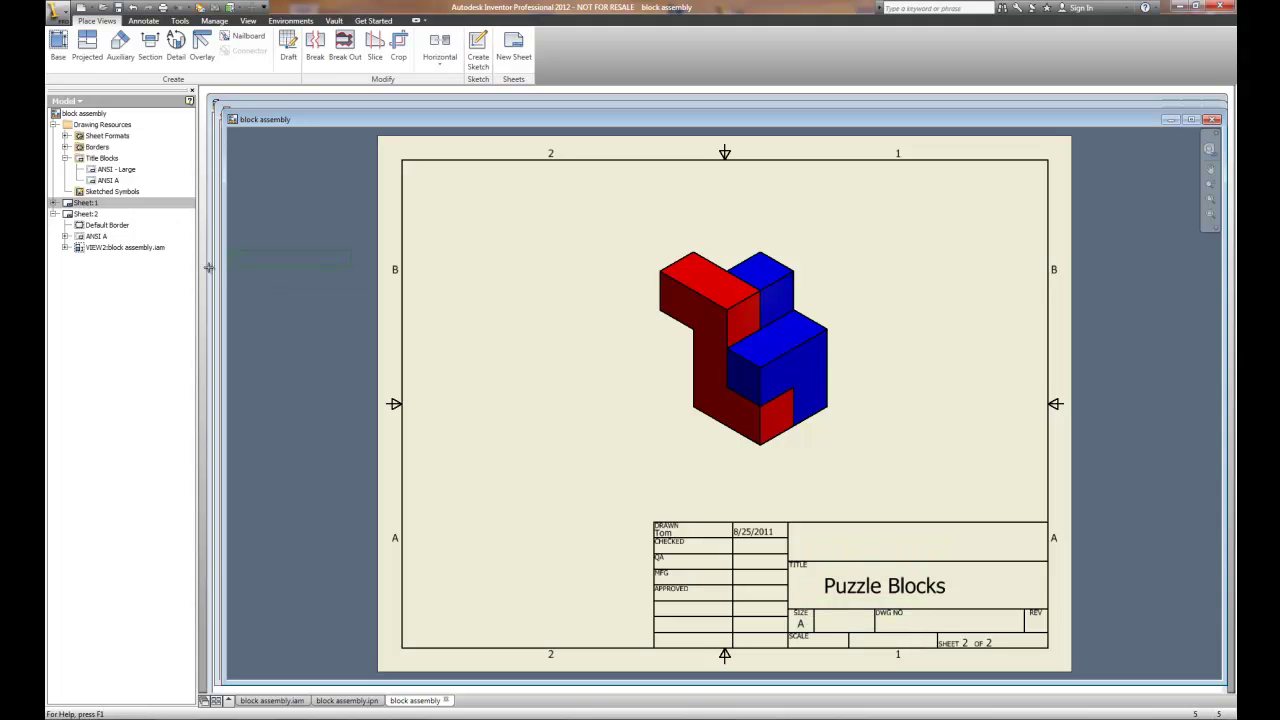
pyautogui.rightClick(85, 203)
pyautogui.click(110, 207)
# Copy the 1:1 scale text from Sheet:1 into the SCALE field of Sheet:2's title block
pyautogui.doubleClick(85, 203)
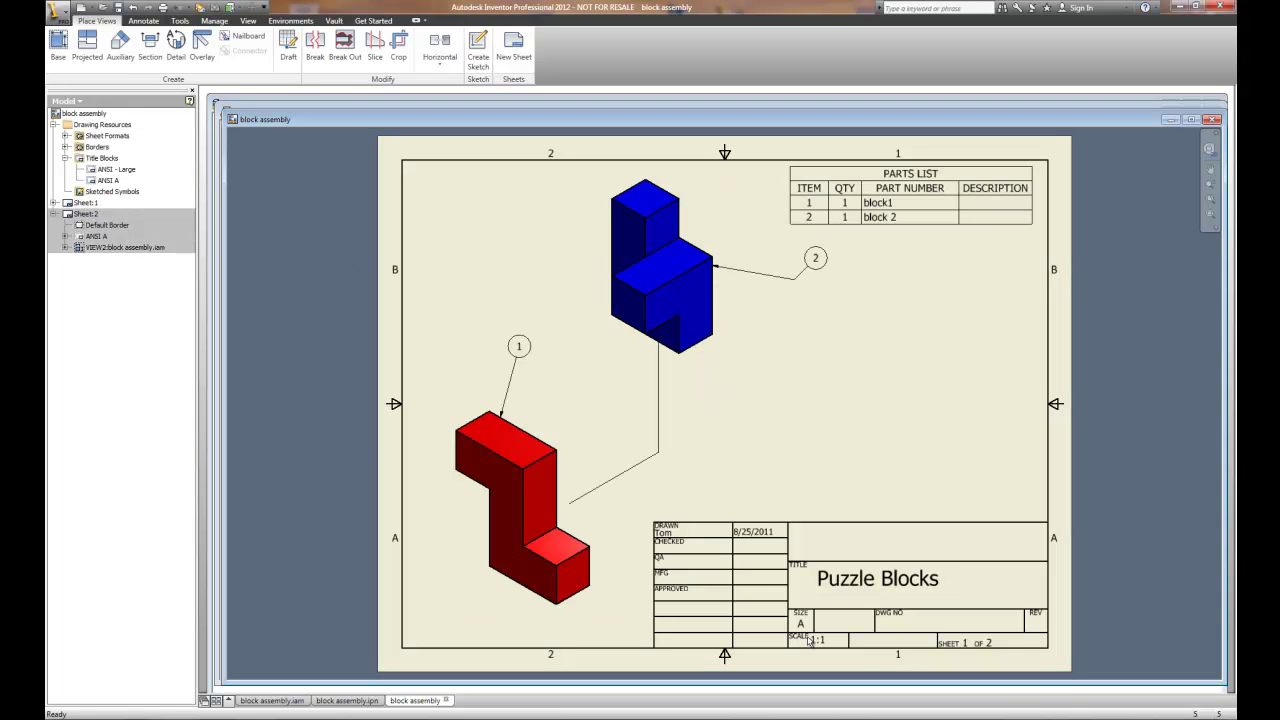
pyautogui.rightClick(818, 641)
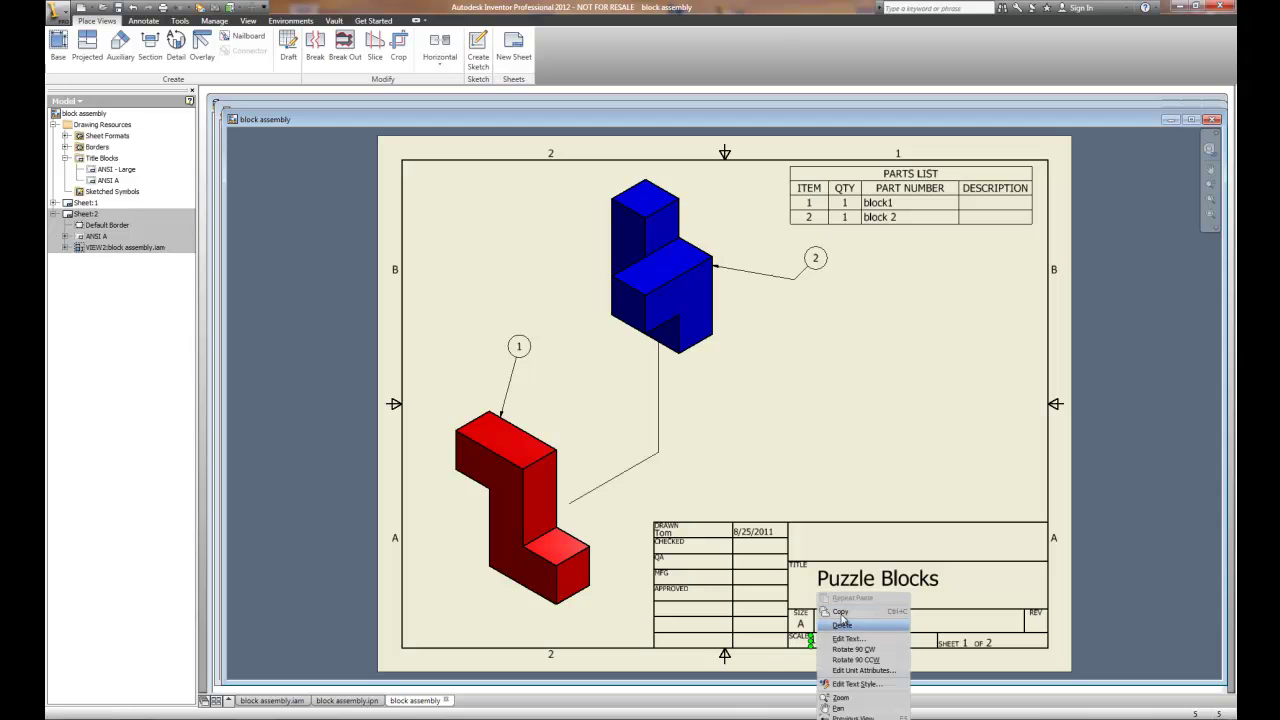
pyautogui.click(843, 617)
pyautogui.doubleClick(85, 214)
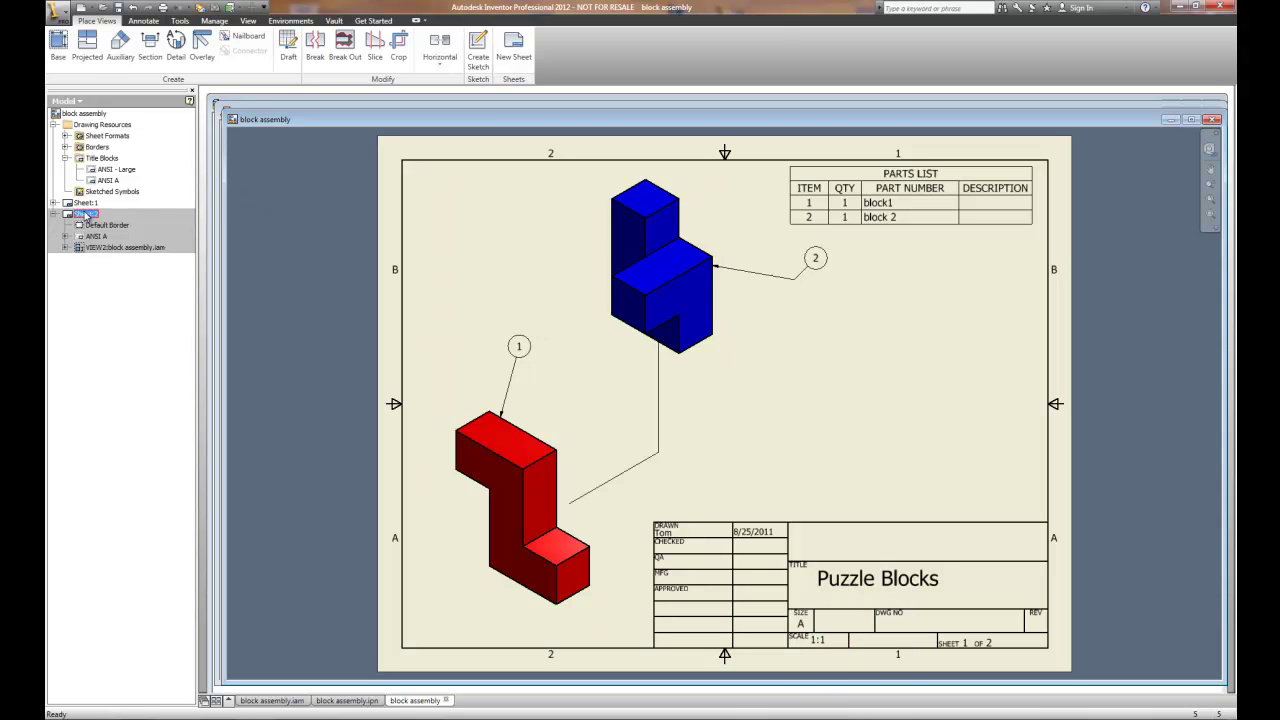
pyautogui.rightClick(827, 645)
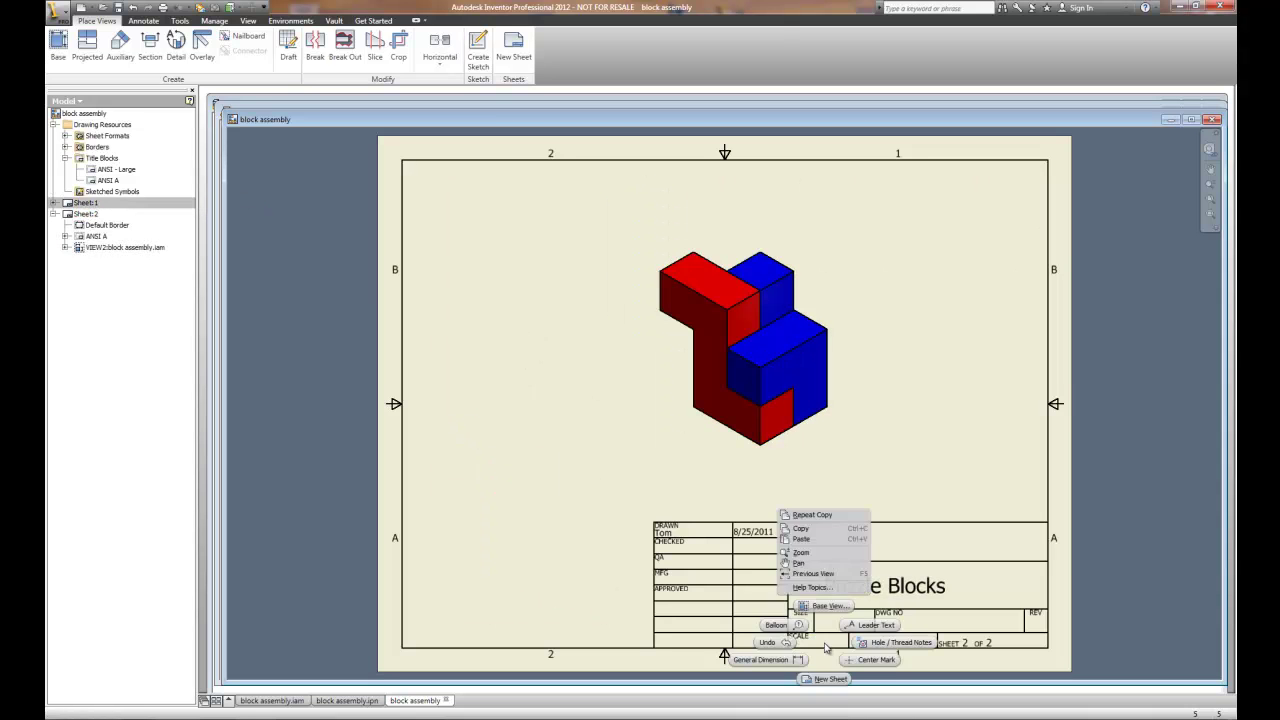
pyautogui.click(800, 540)
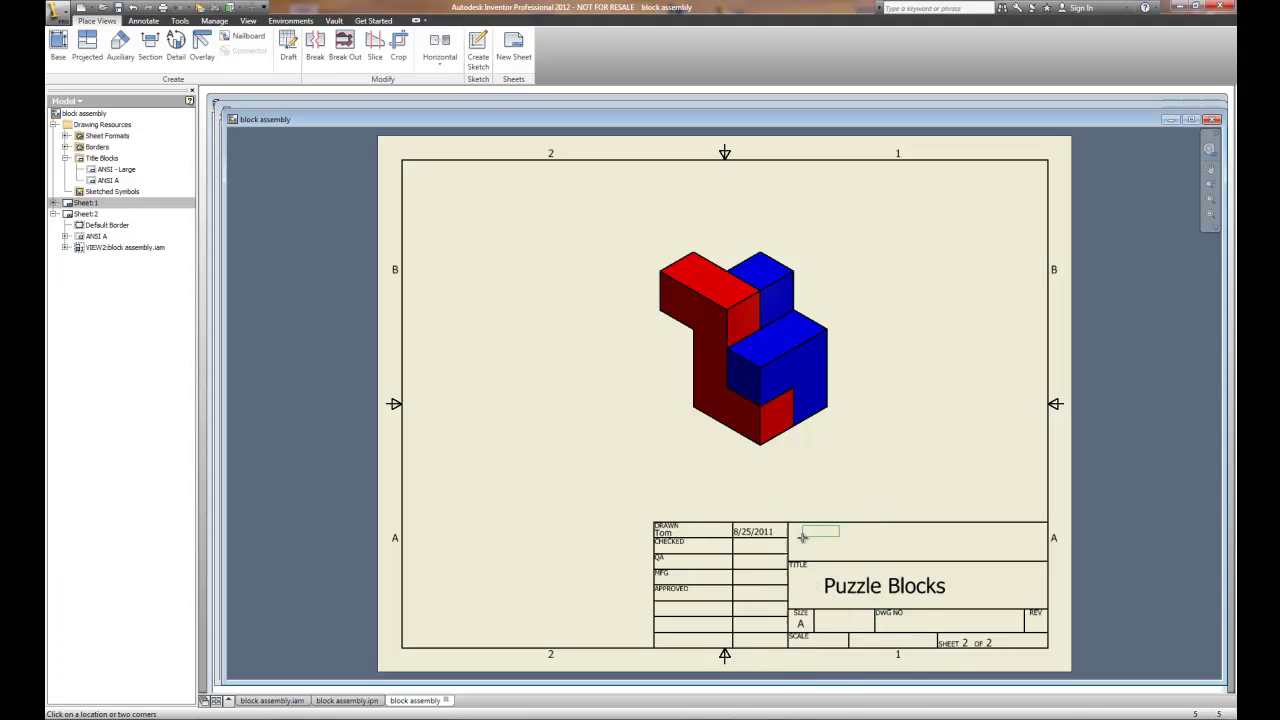
pyautogui.click(812, 645)
pyautogui.rightClick(926, 467)
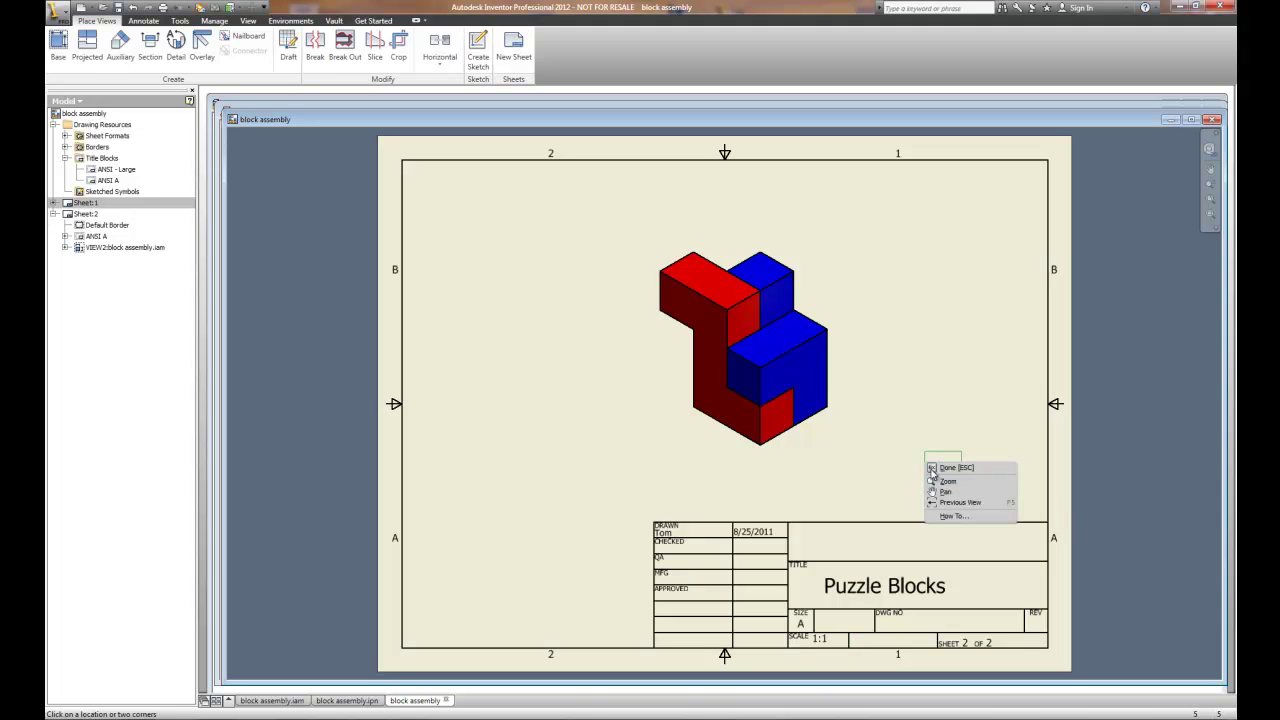
pyautogui.click(943, 470)
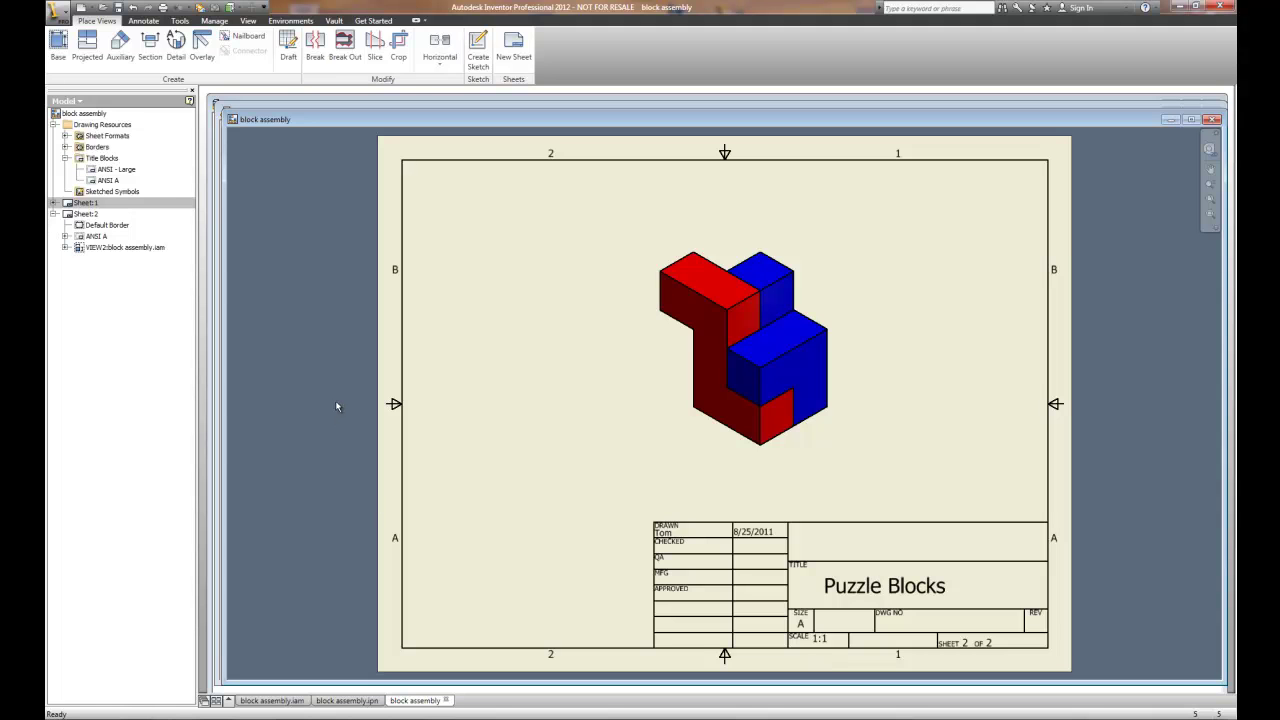
# Add a third sheet to the drawing
pyautogui.click(514, 50)
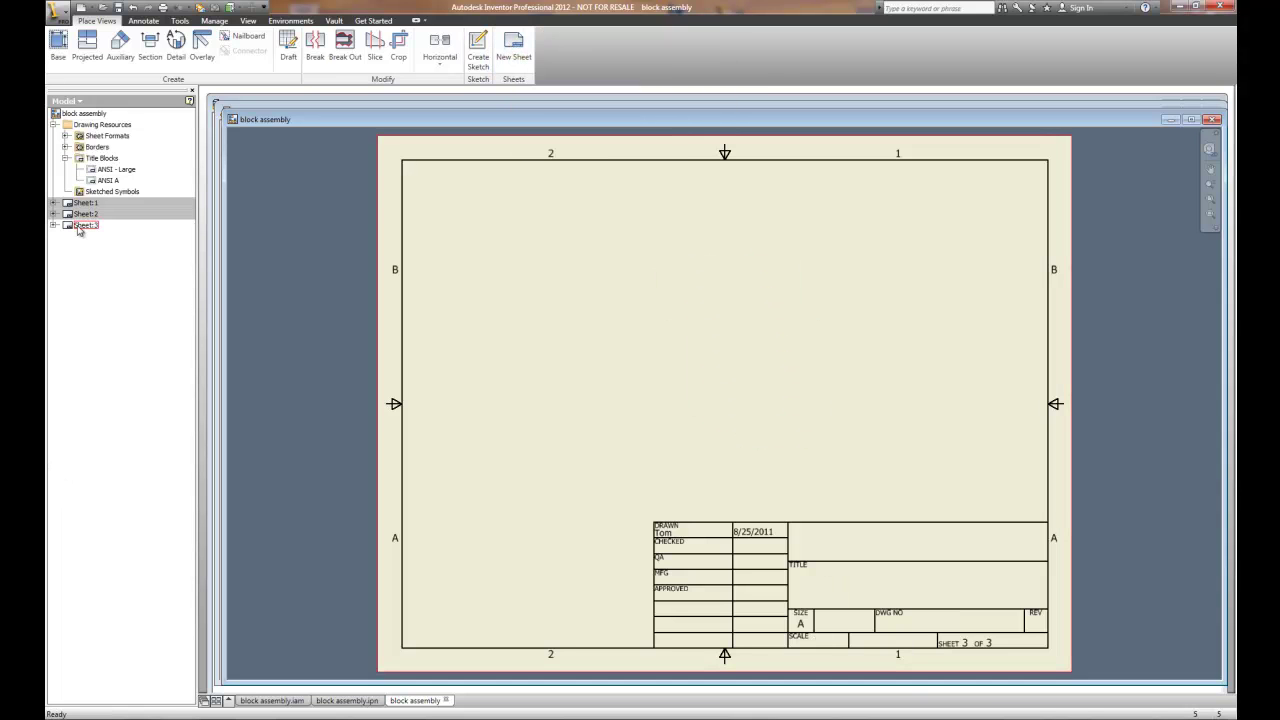
# Choose the block1 part from the student folder as the model for a new base view on Sheet:3
pyautogui.click(58, 45)
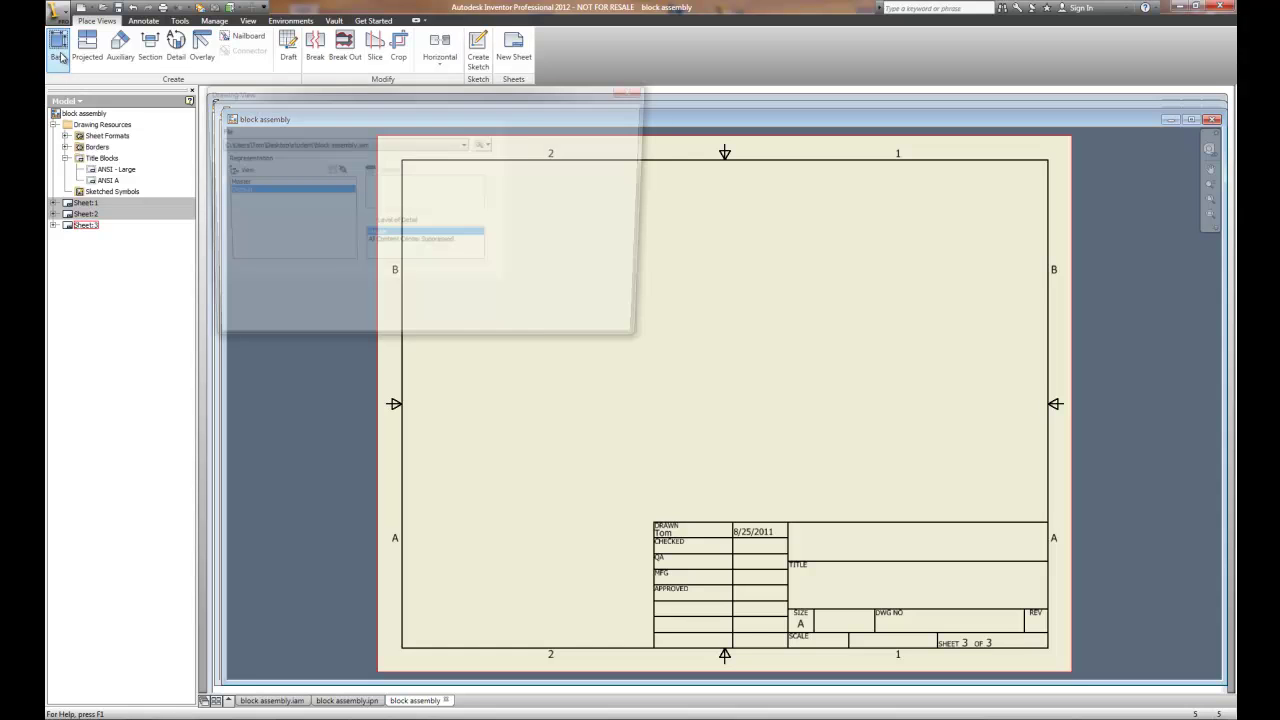
pyautogui.click(383, 146)
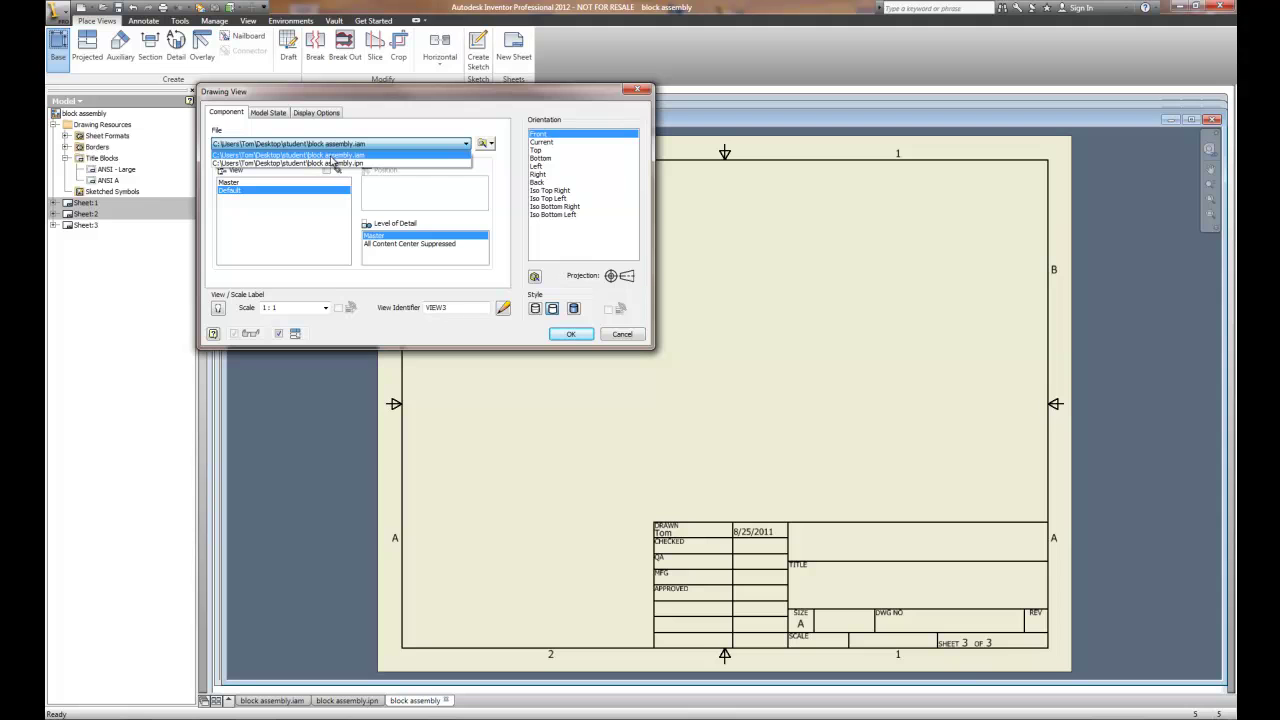
pyautogui.click(484, 145)
pyautogui.click(486, 145)
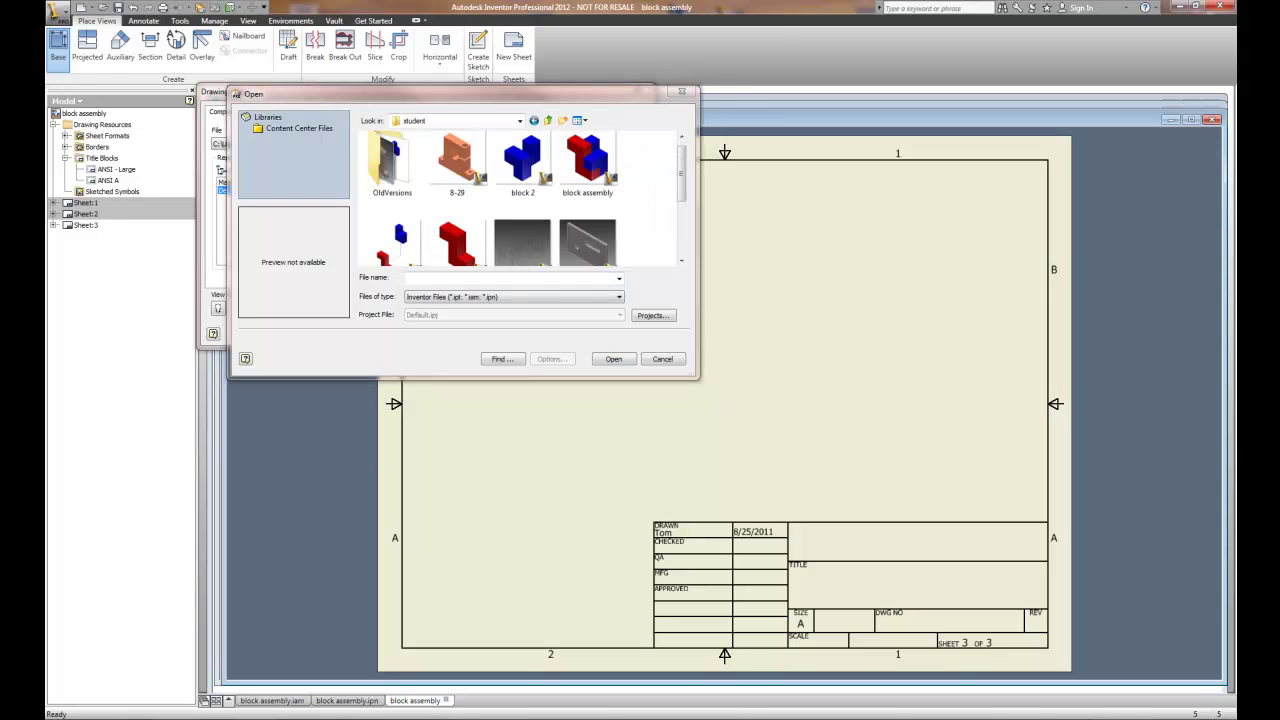
pyautogui.click(461, 244)
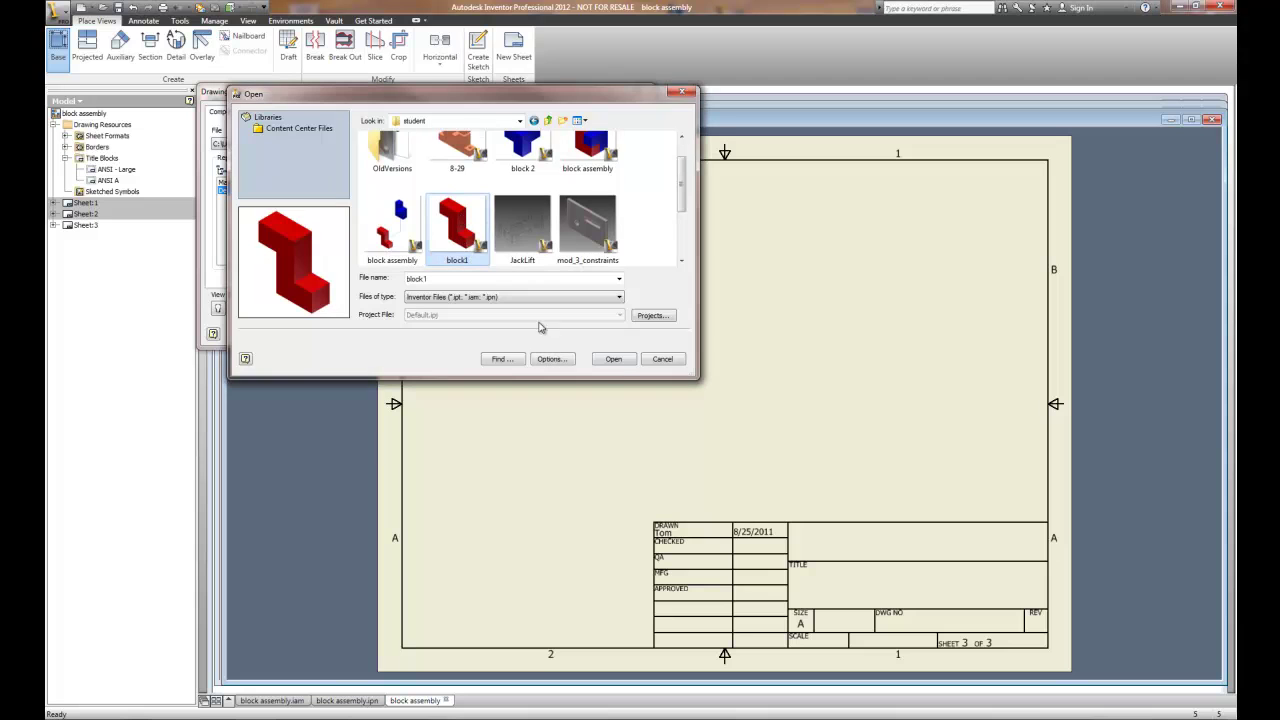
pyautogui.click(616, 360)
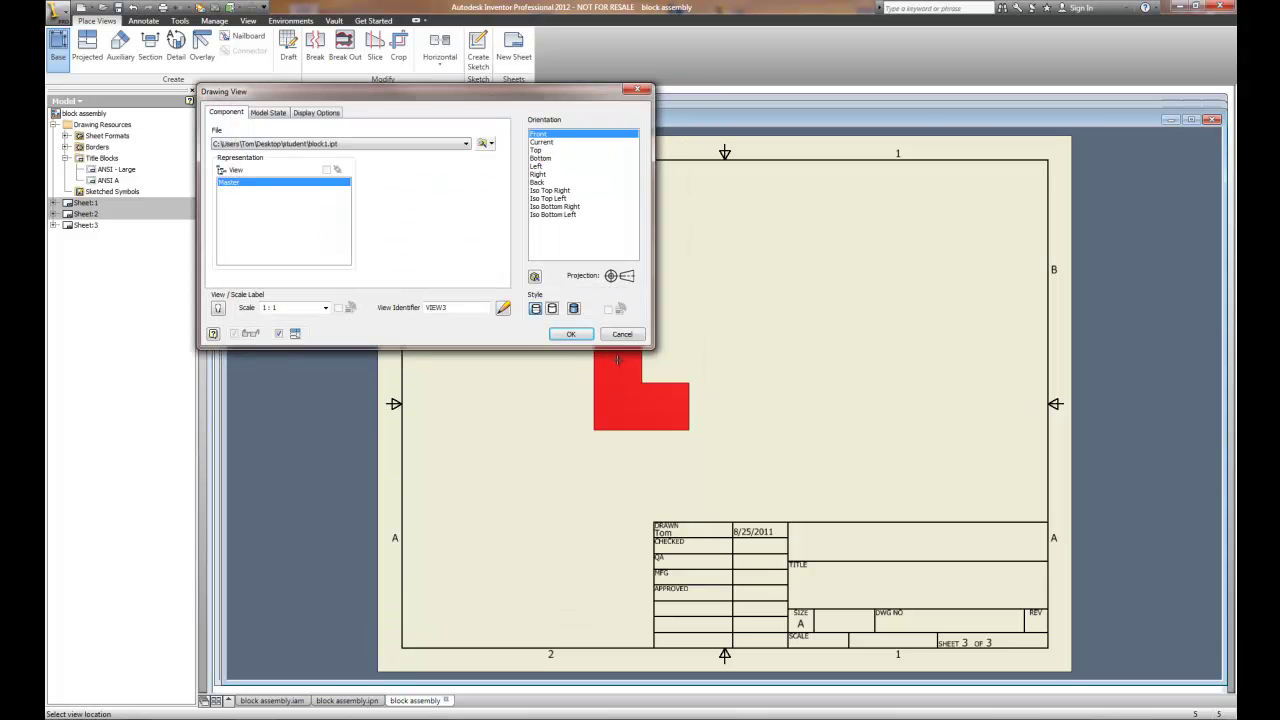
# Place block1's front view at 1:1 scale in the sheet's middle-left area and project its right-side and top views
pyautogui.click(619, 417)
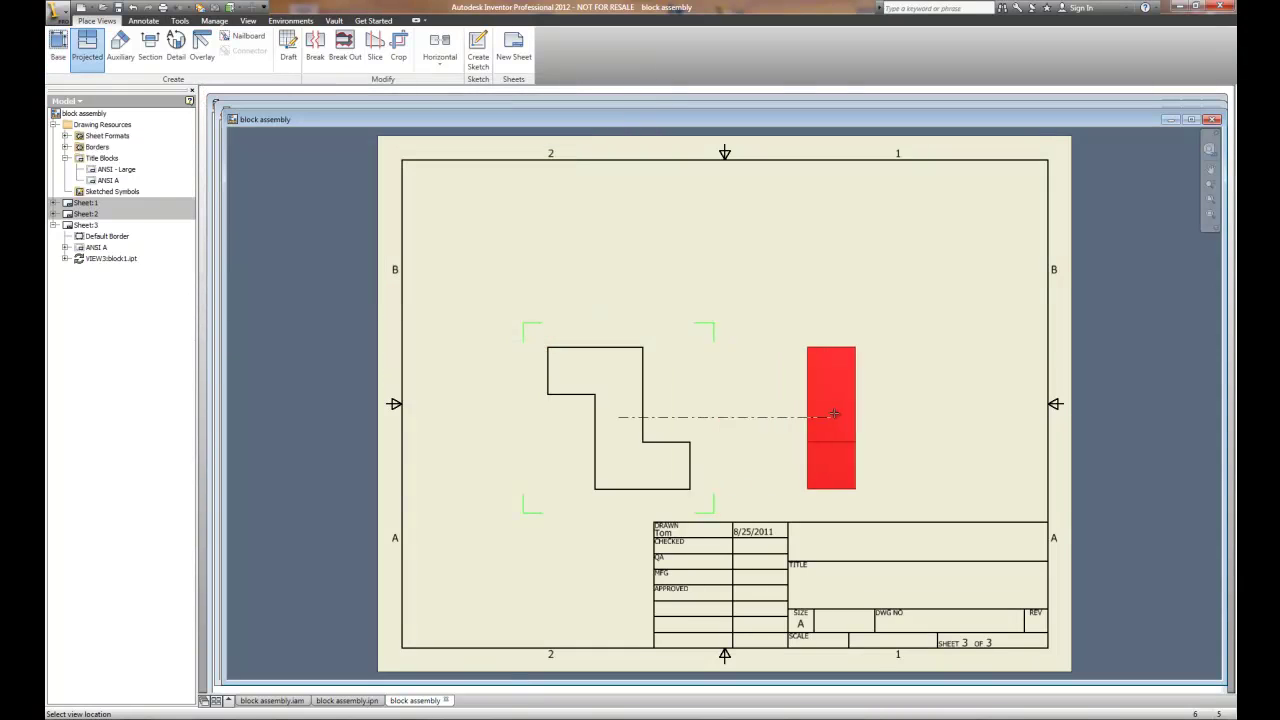
pyautogui.click(843, 415)
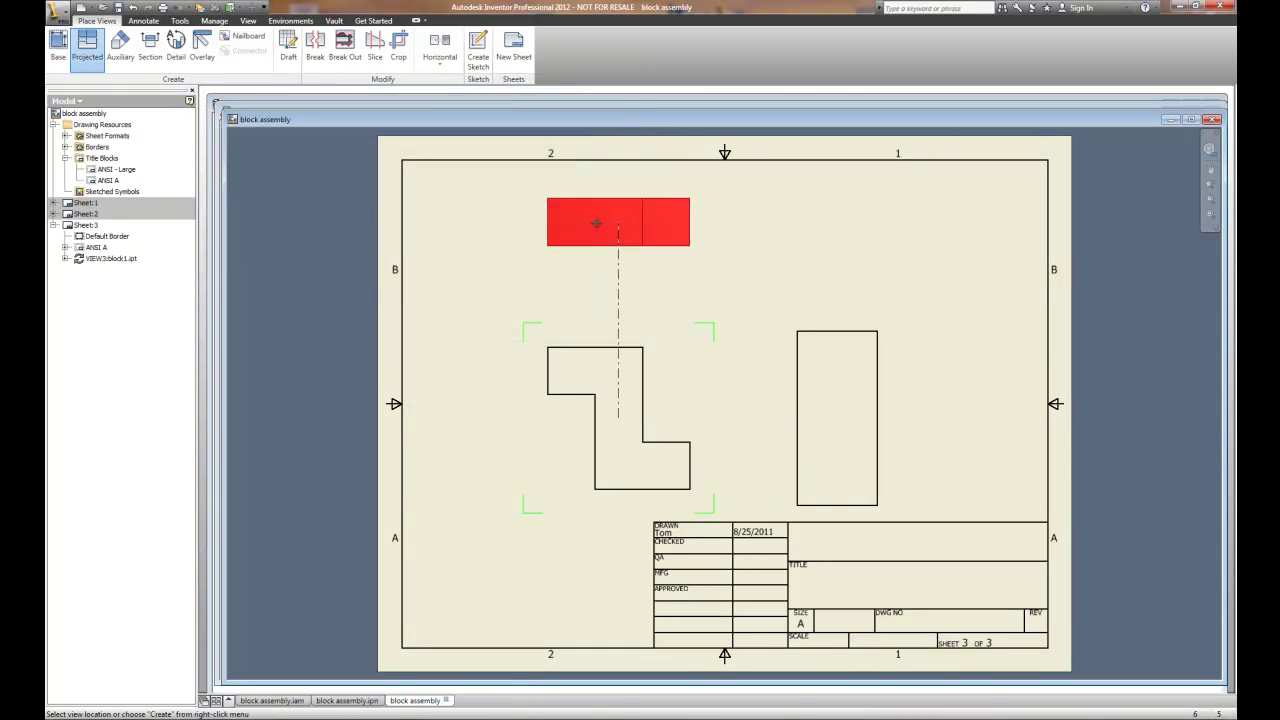
pyautogui.click(596, 220)
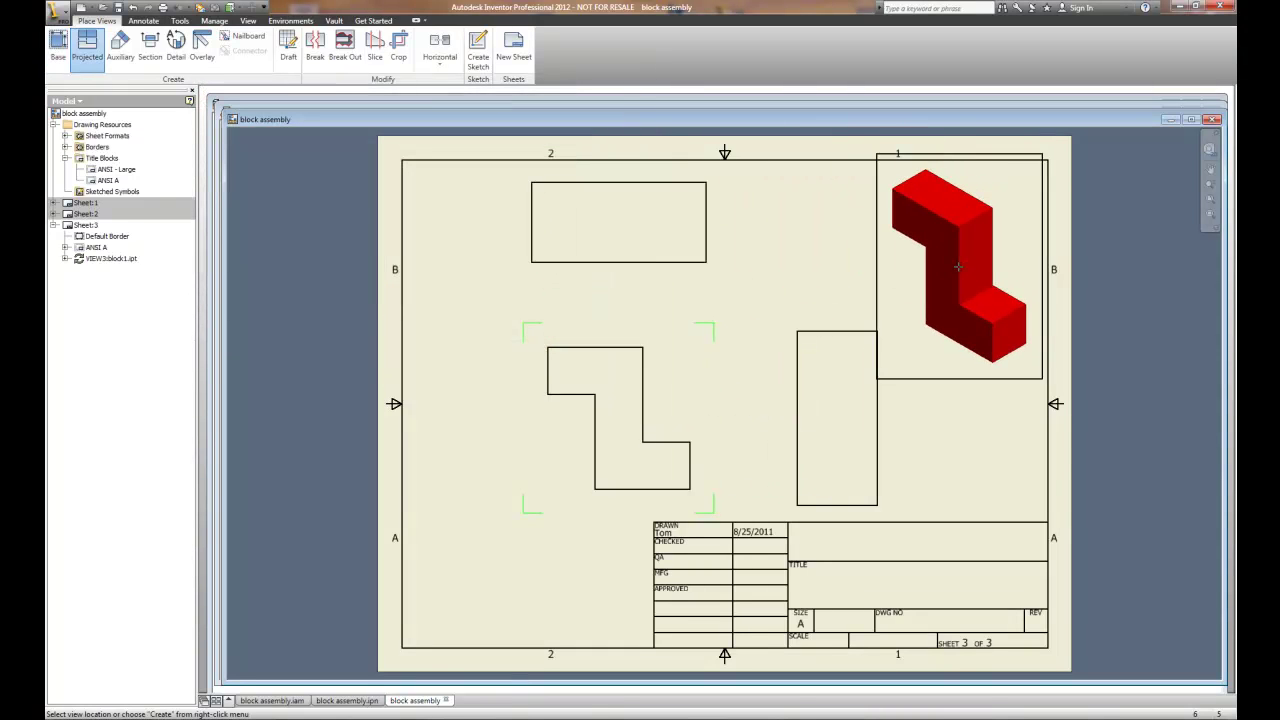
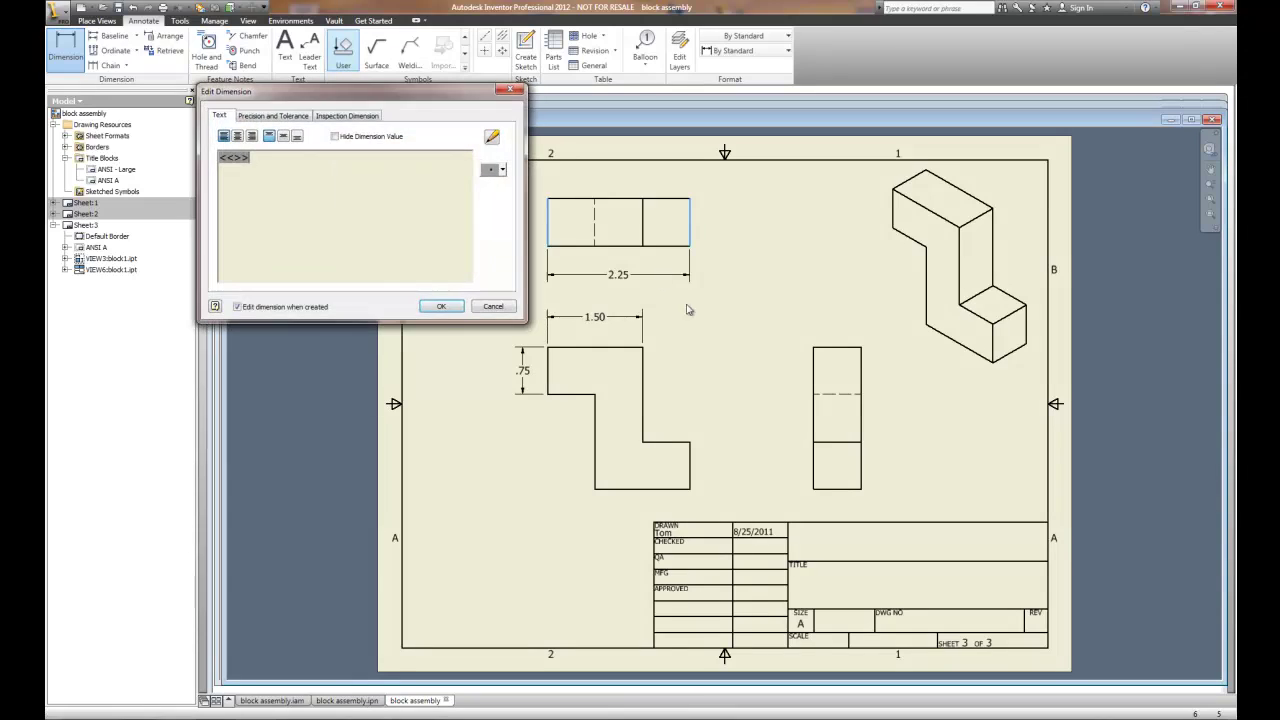
# Accept the top view's overall width dimension and dimension the height of the lower section in block1's side view
pyautogui.click(452, 310)
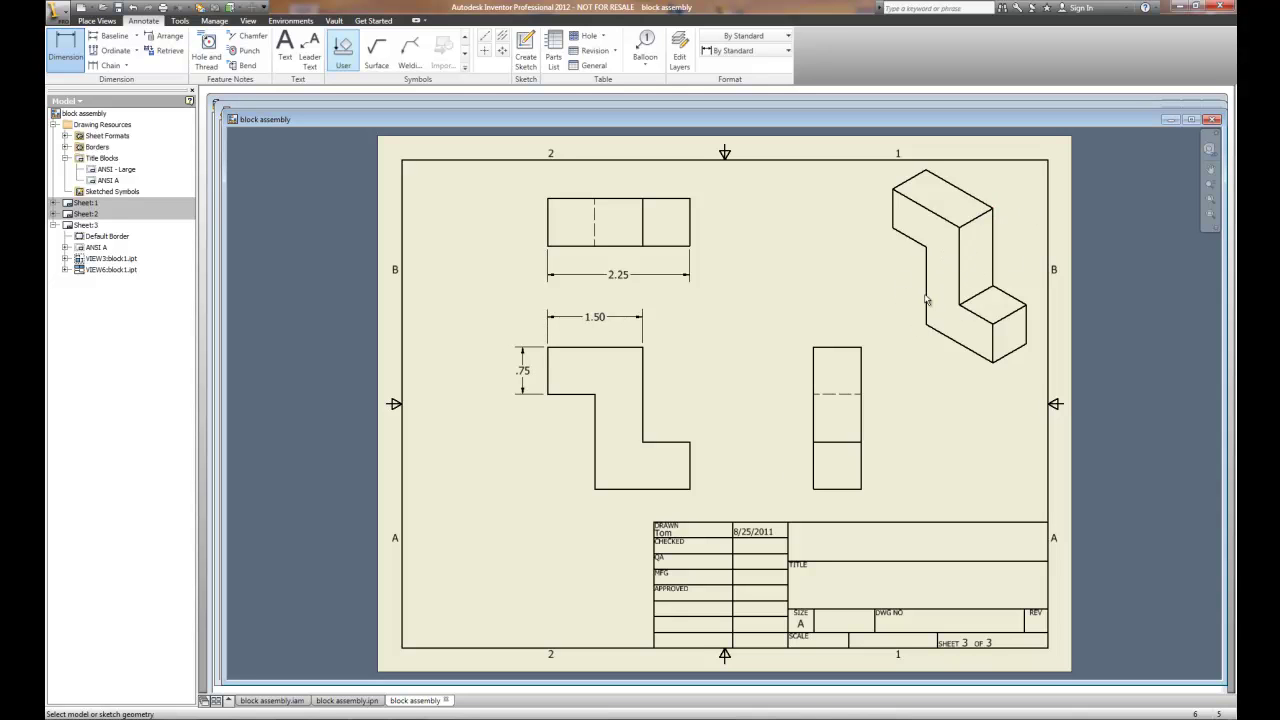
pyautogui.click(815, 465)
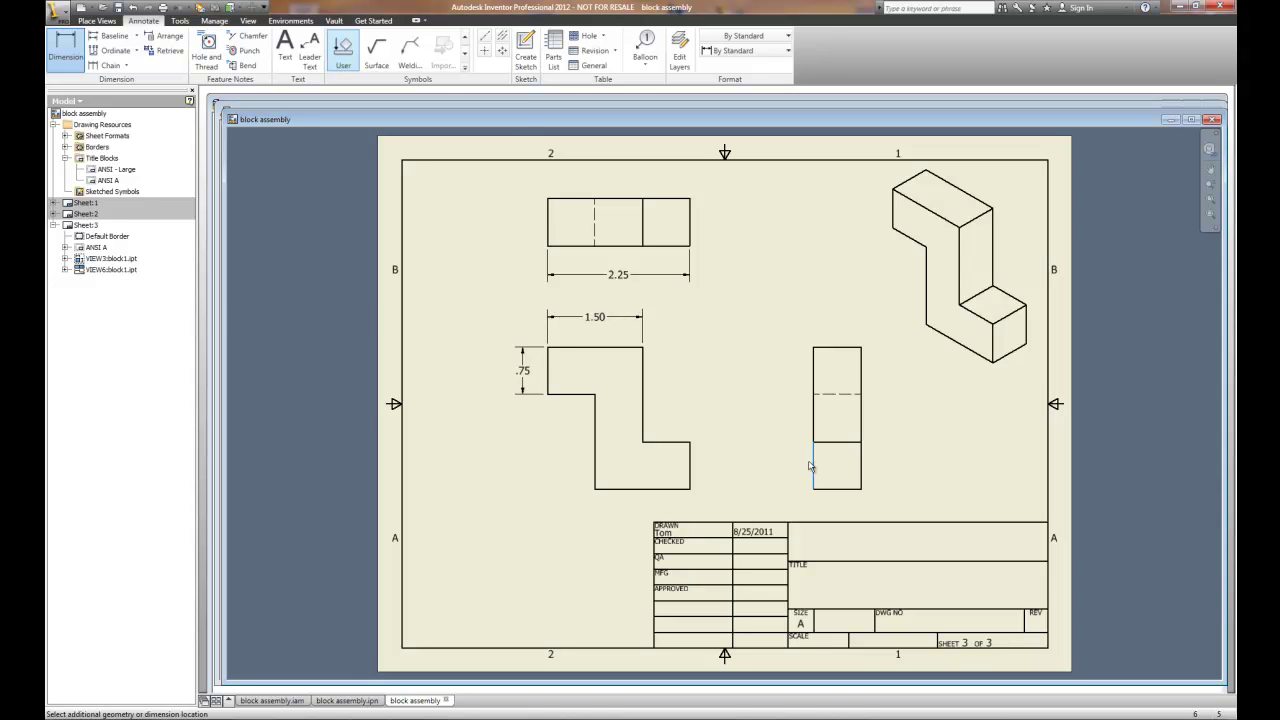
pyautogui.click(788, 470)
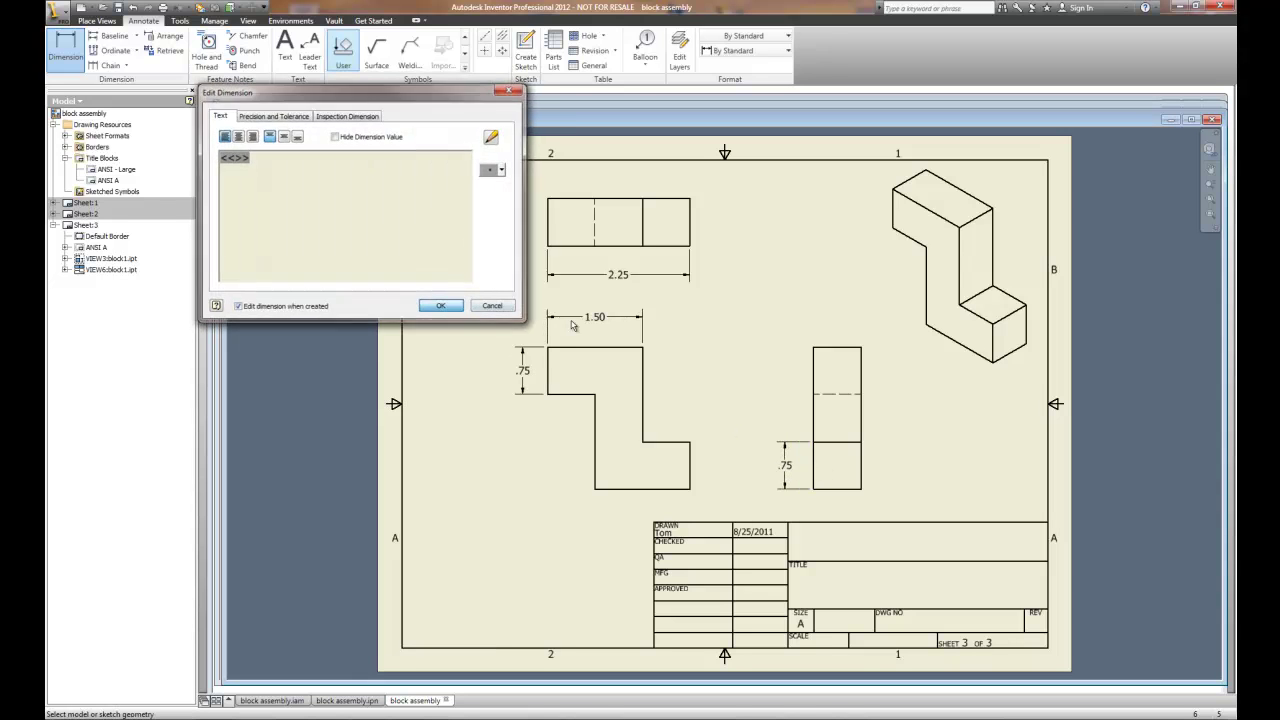
pyautogui.click(441, 306)
# Dimension the width of block1's side view above its top edge
pyautogui.click(847, 352)
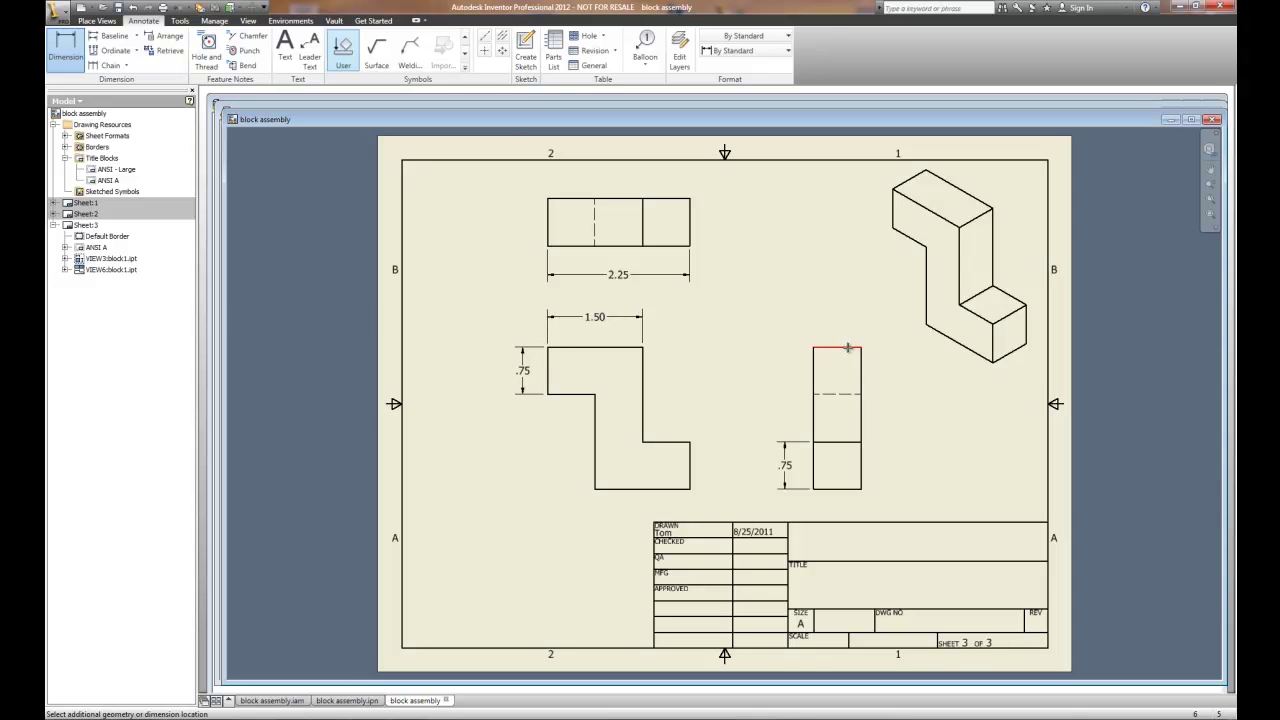
pyautogui.click(838, 318)
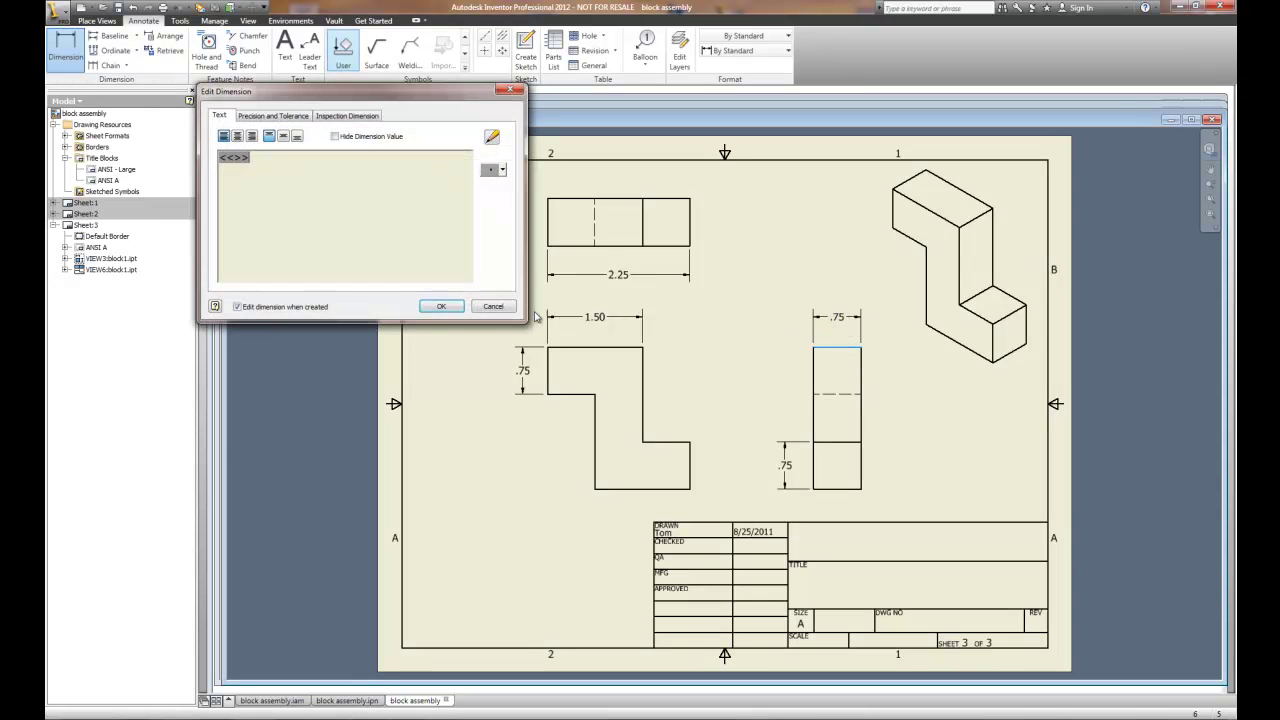
pyautogui.click(441, 306)
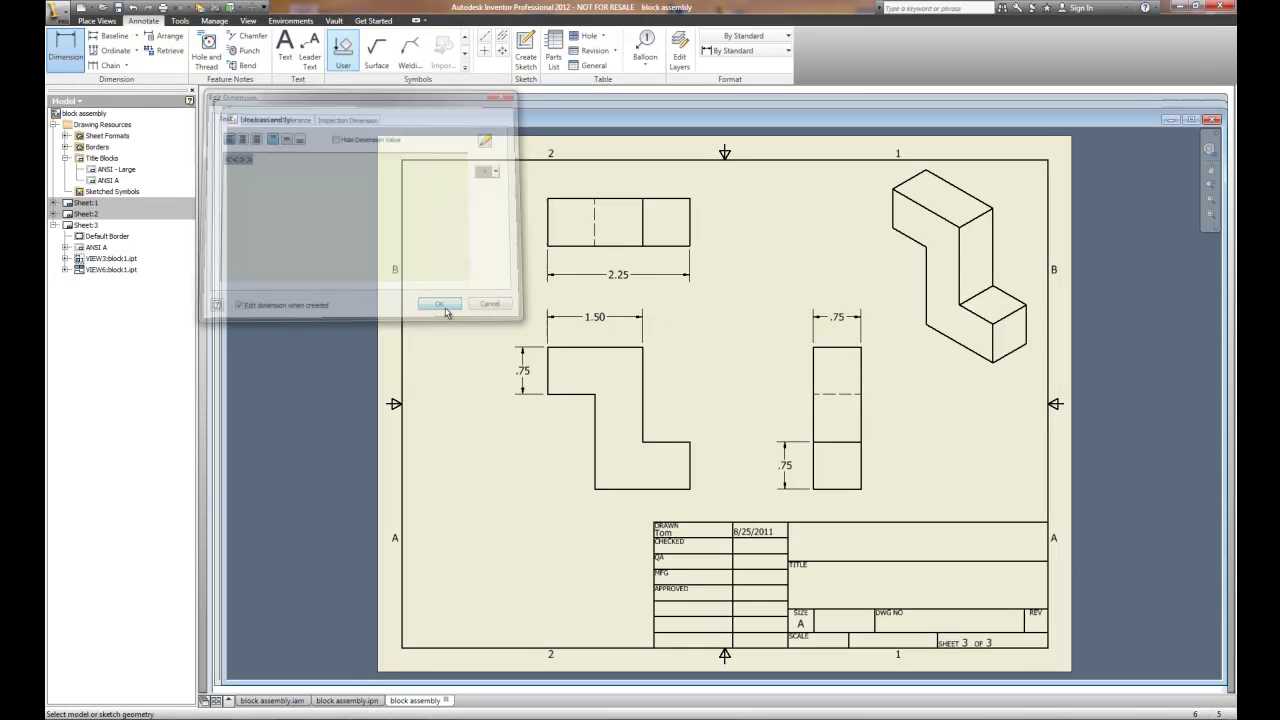
# Dimension the horizontal step edge of the lower foot in block1's front view
pyautogui.click(675, 440)
pyautogui.click(672, 418)
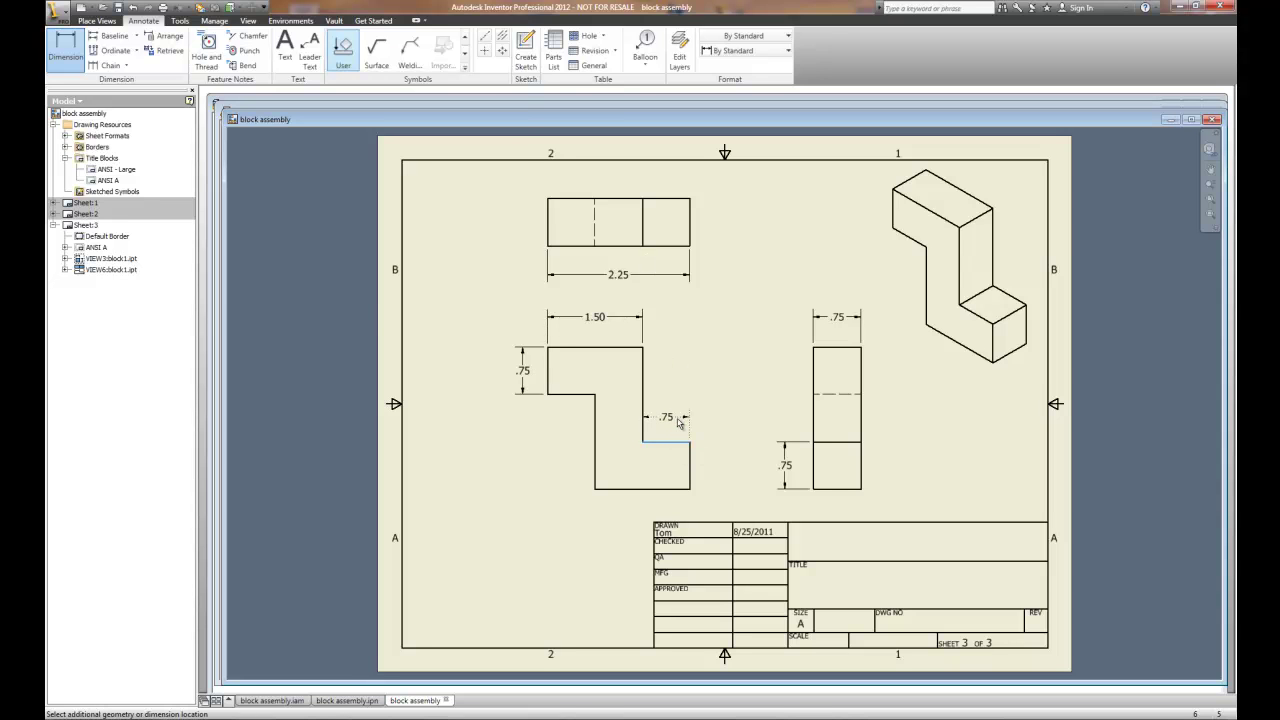
pyautogui.click(440, 306)
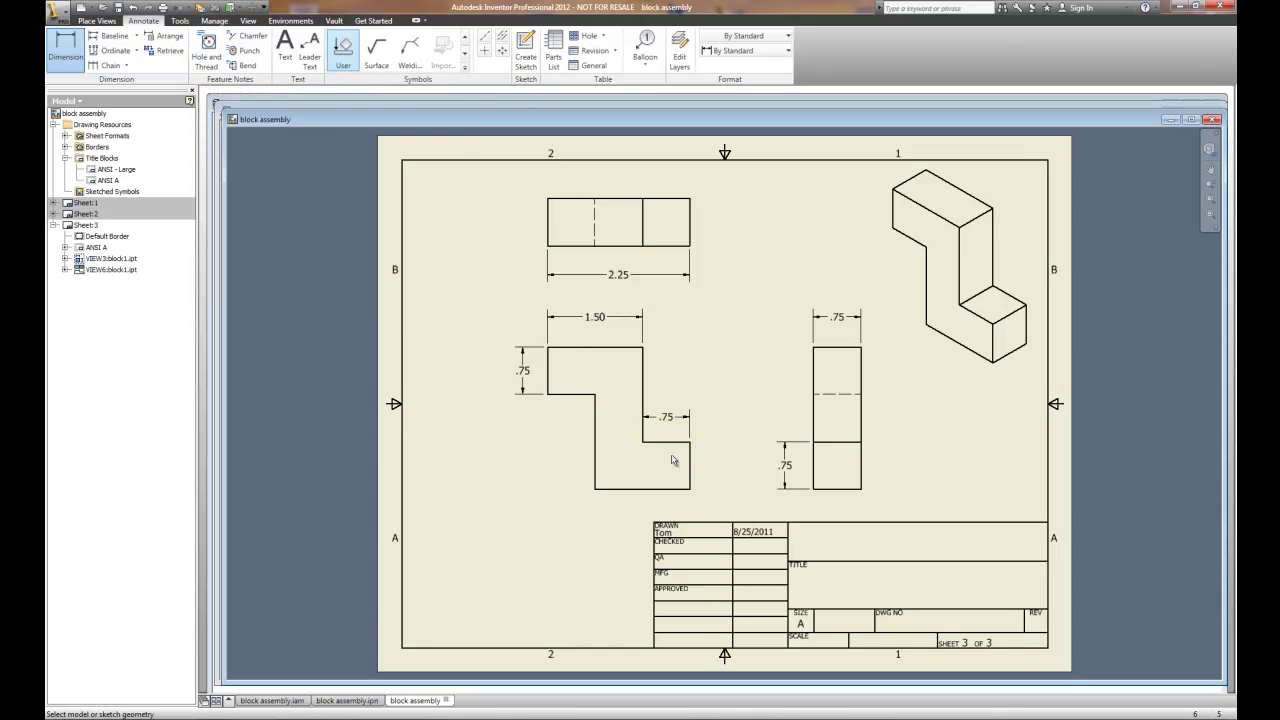
# Dimension the overall height of block1's side view, placing it outside the lower section's height dimension
pyautogui.click(830, 347)
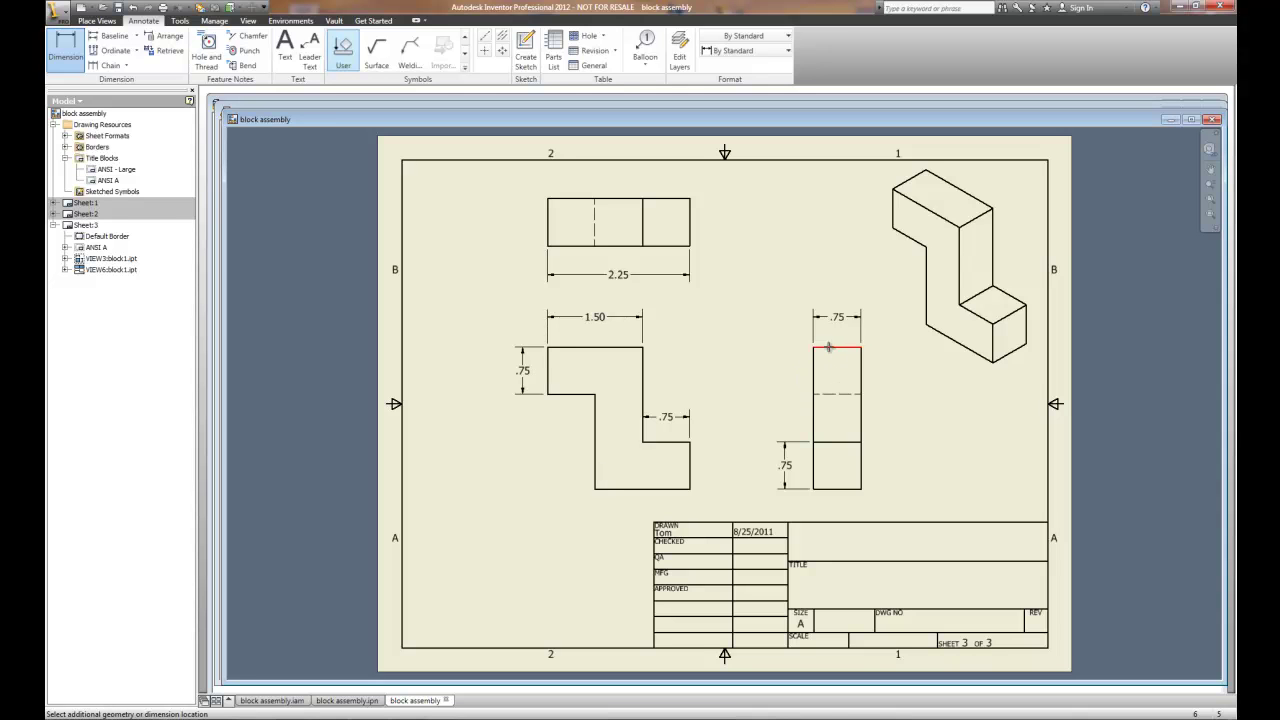
pyautogui.click(830, 489)
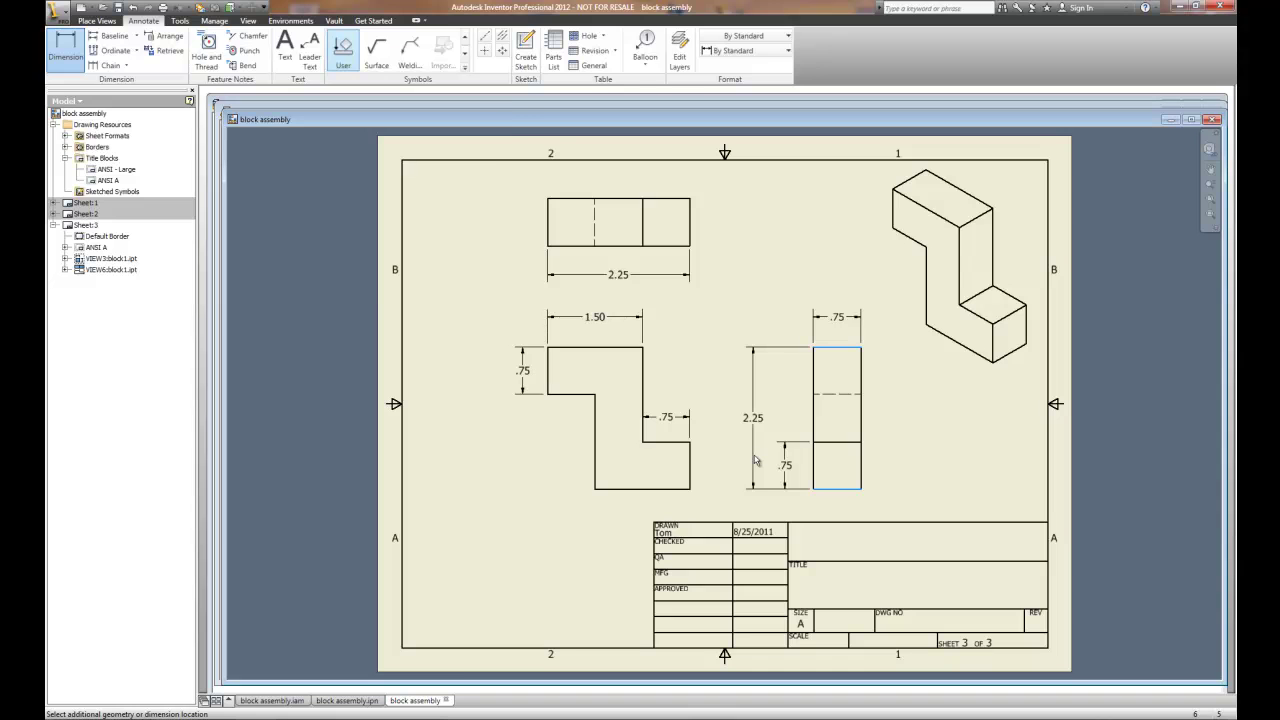
pyautogui.click(755, 460)
pyautogui.click(440, 306)
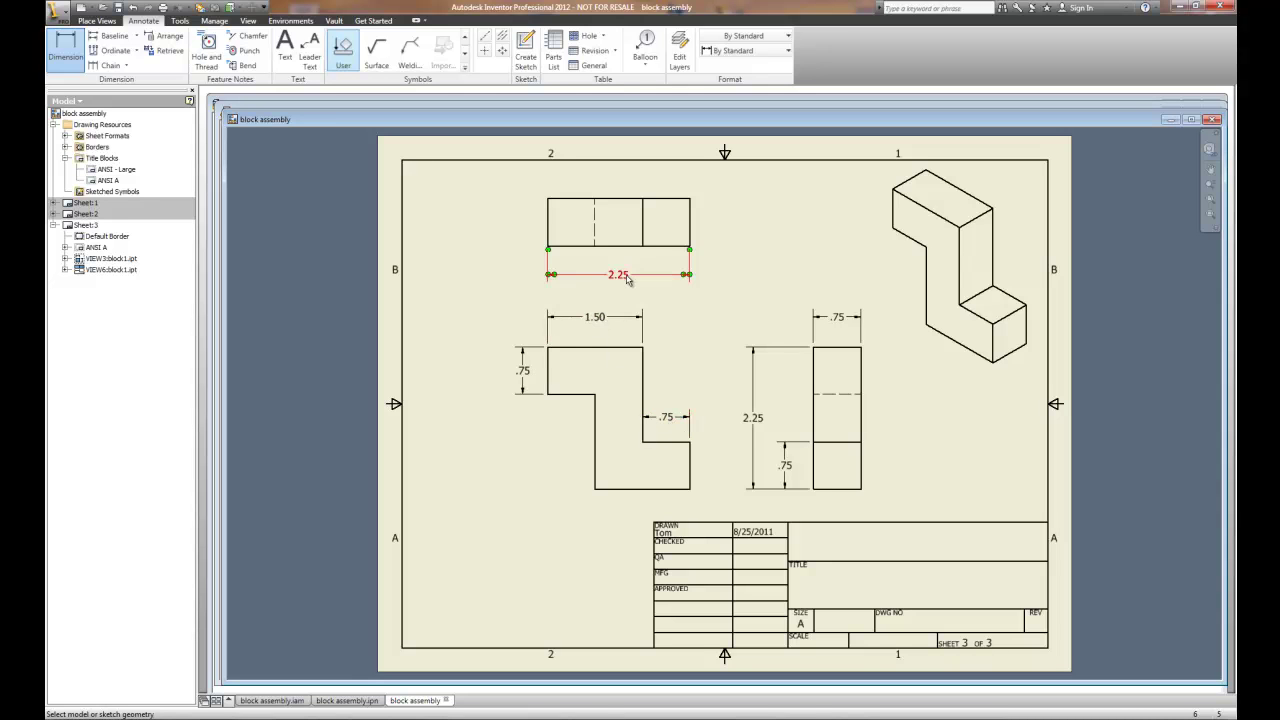
# Finish dimensioning and delete the horizontal dimension above the lower foot in block1's front view
pyautogui.rightClick(700, 392)
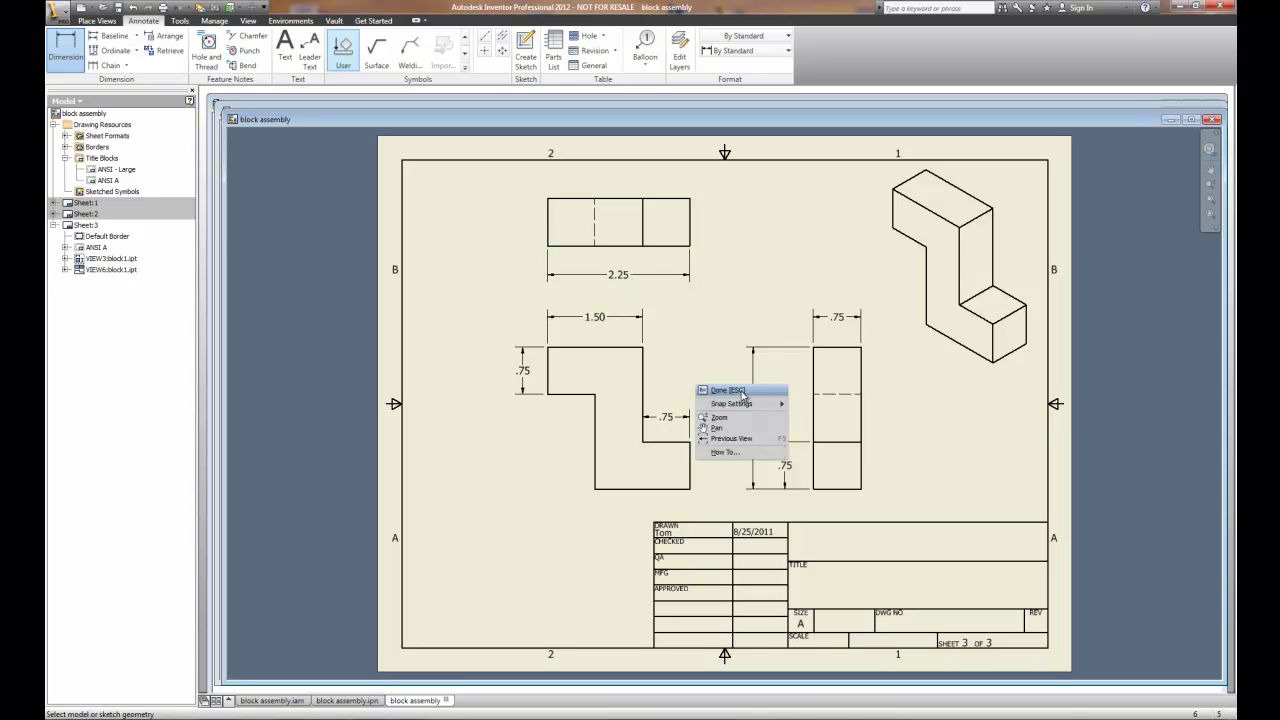
pyautogui.click(748, 397)
pyautogui.rightClick(673, 420)
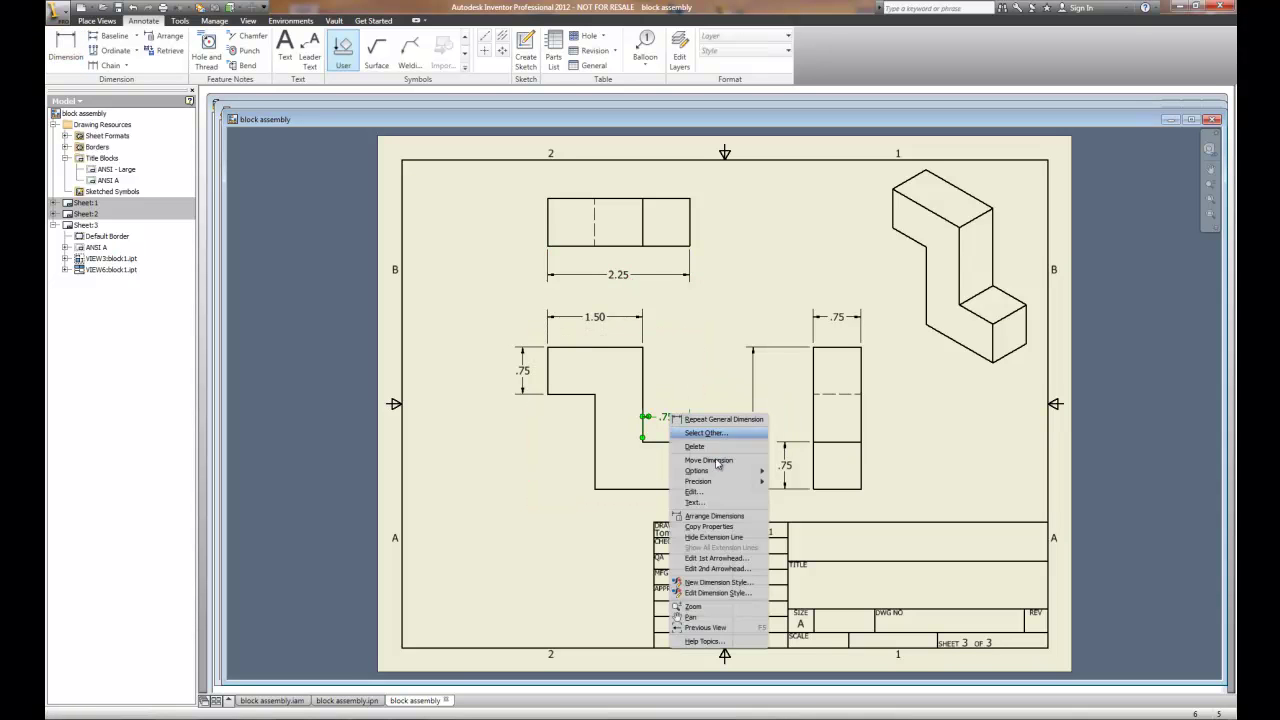
pyautogui.click(706, 444)
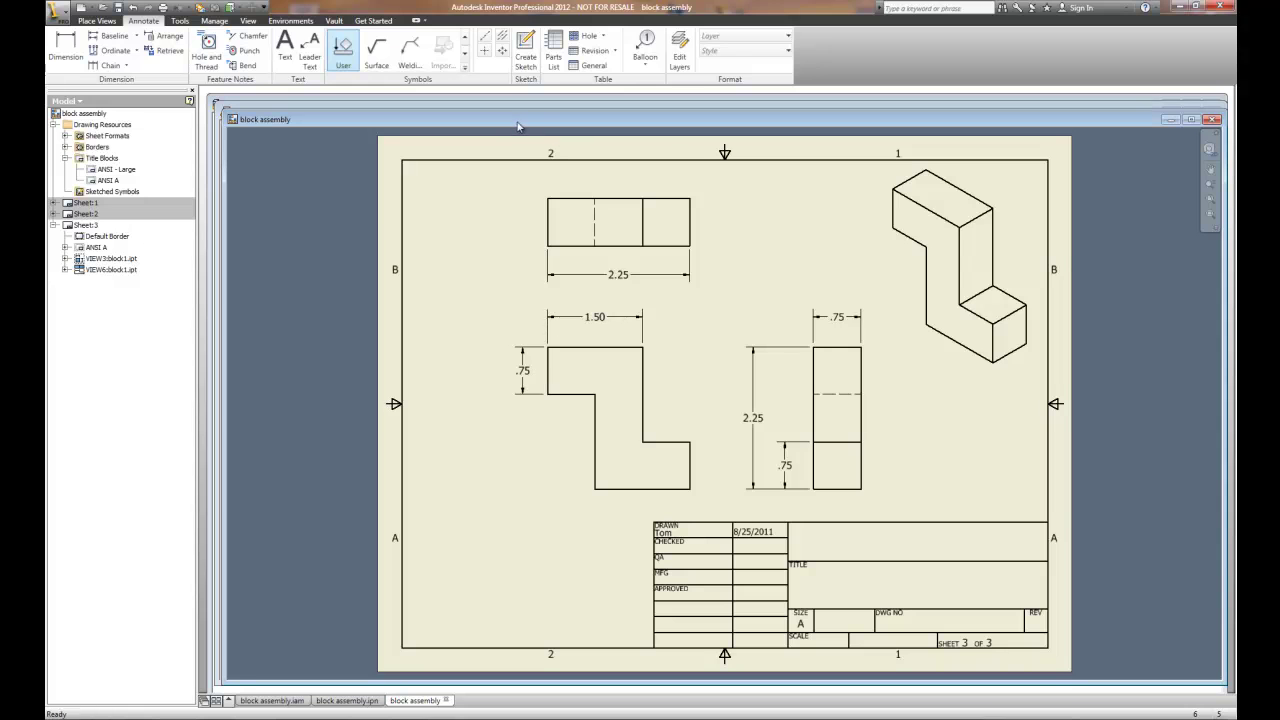
# Add a fourth sheet and choose the block 2 part as the model for a new base view on it
pyautogui.click(106, 21)
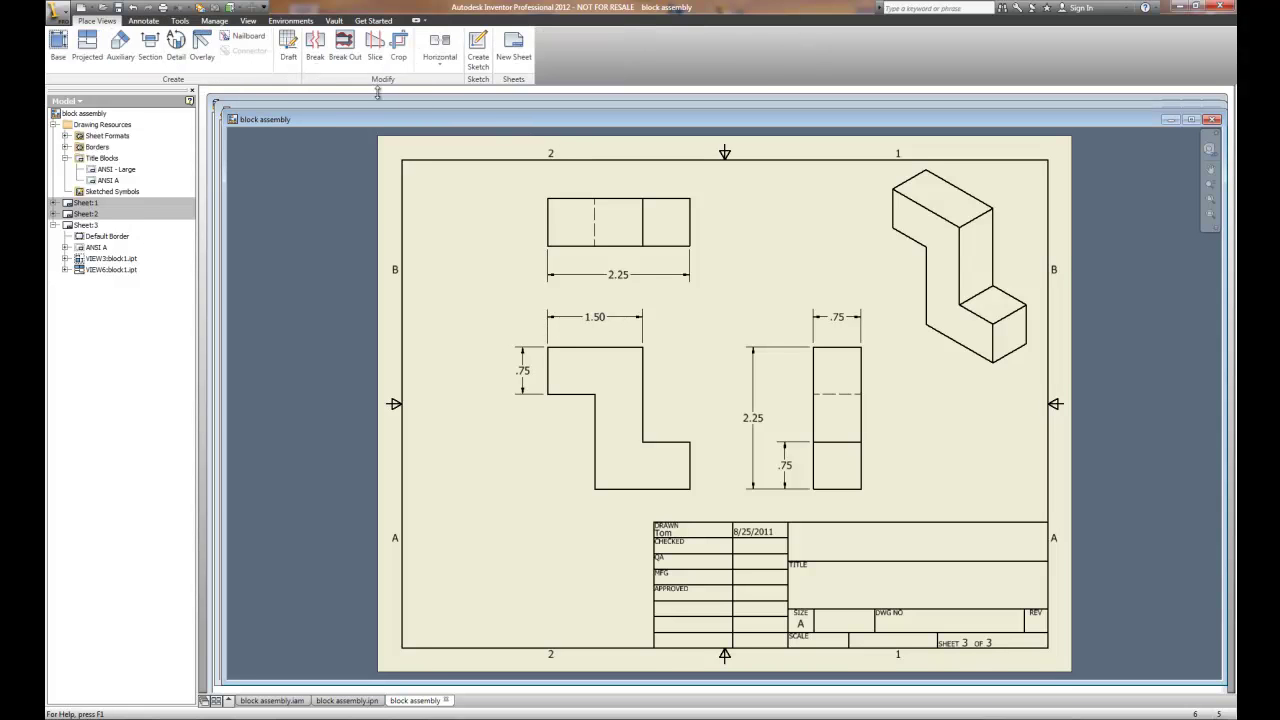
pyautogui.click(514, 45)
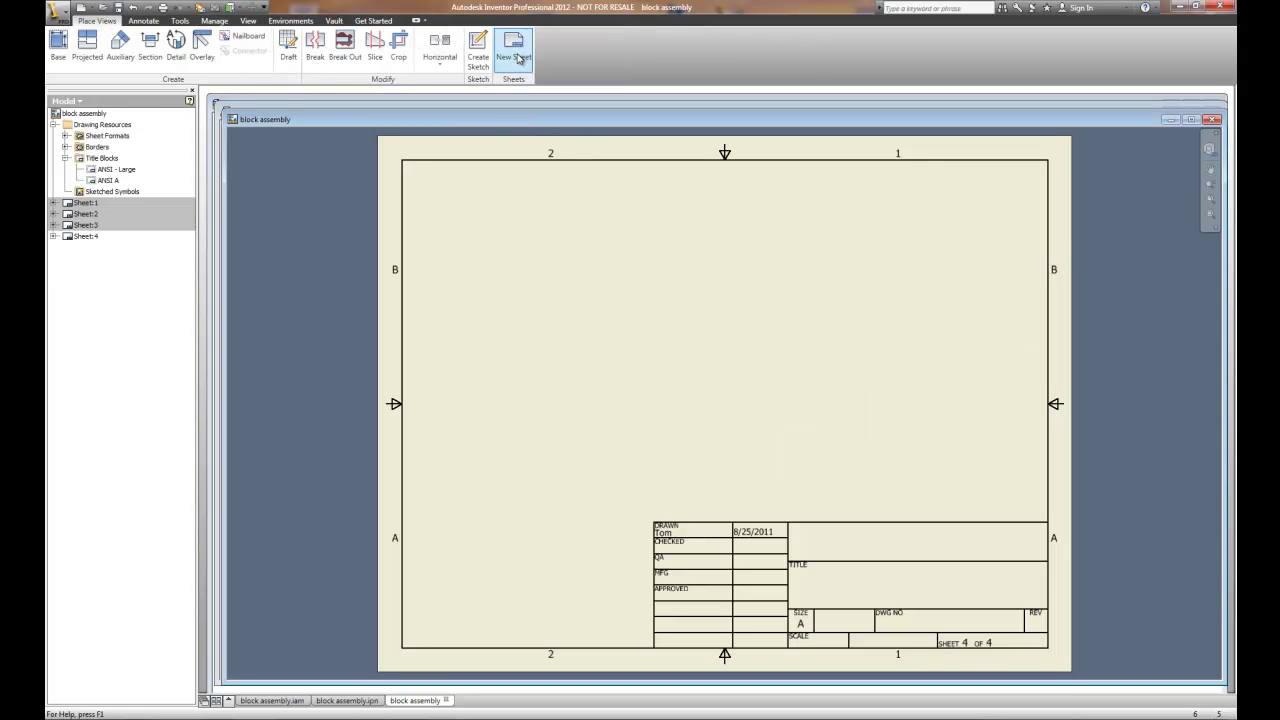
pyautogui.click(58, 54)
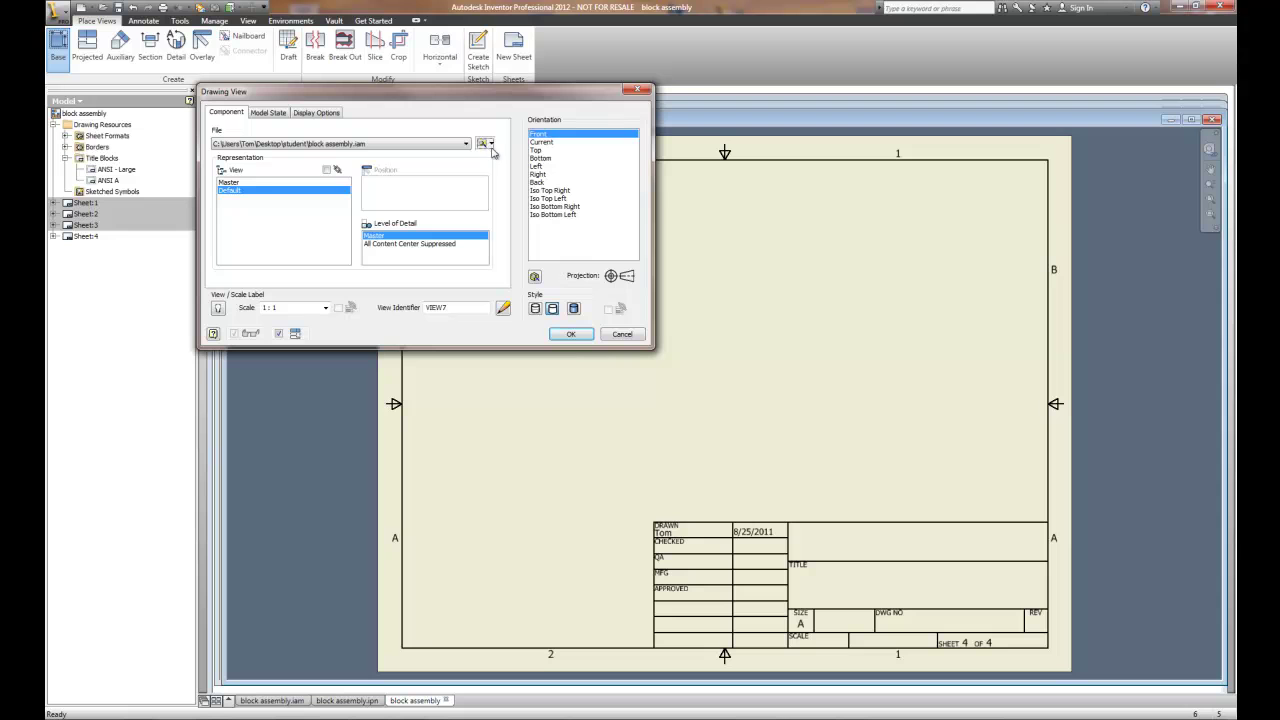
pyautogui.click(482, 145)
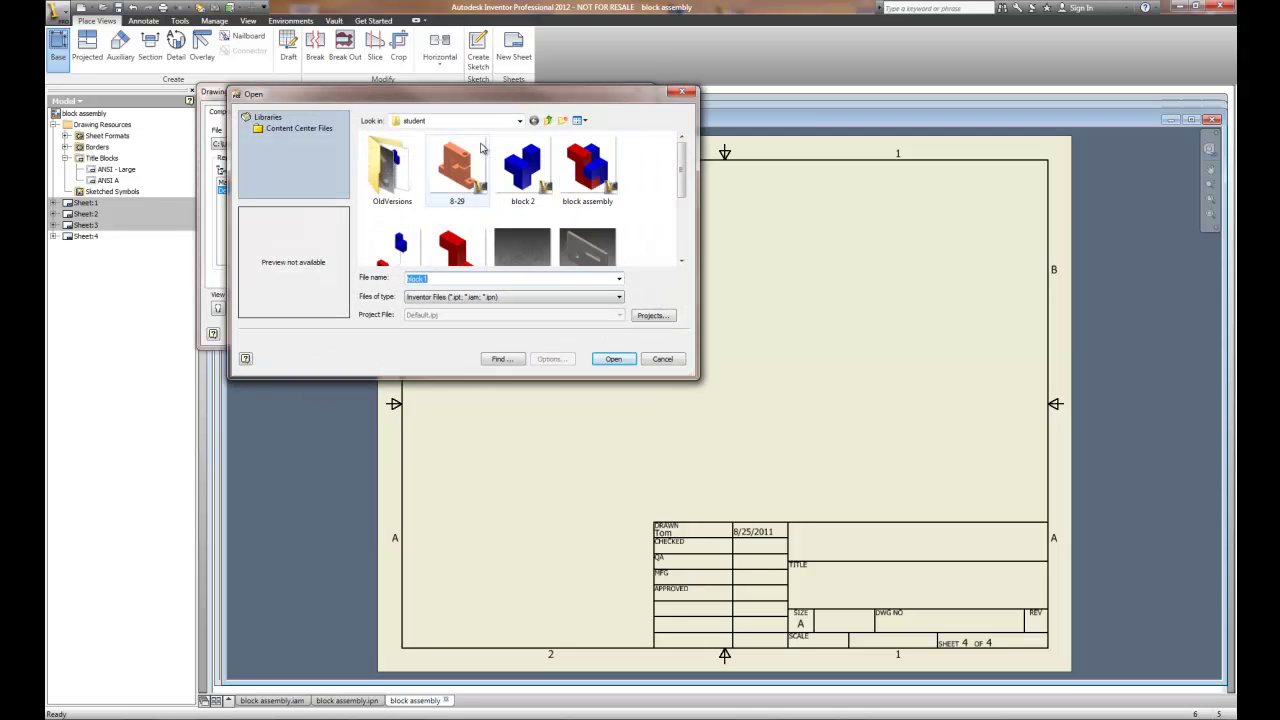
pyautogui.click(535, 177)
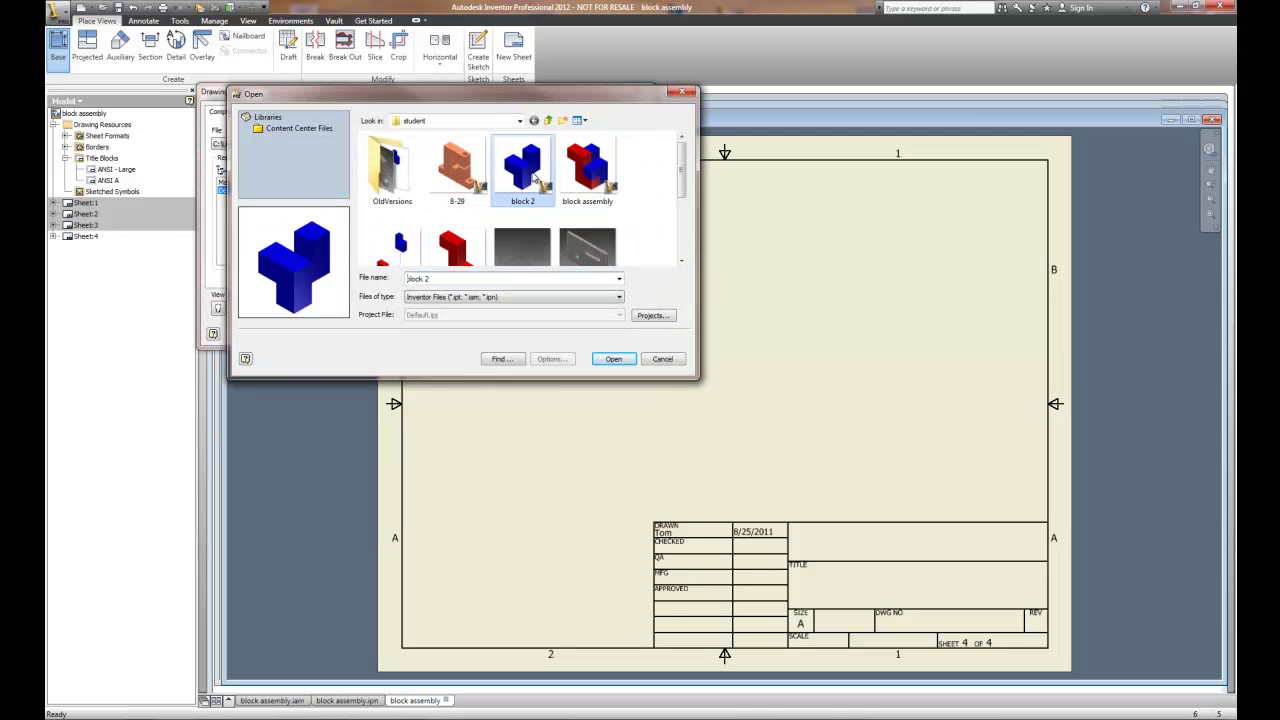
pyautogui.click(613, 359)
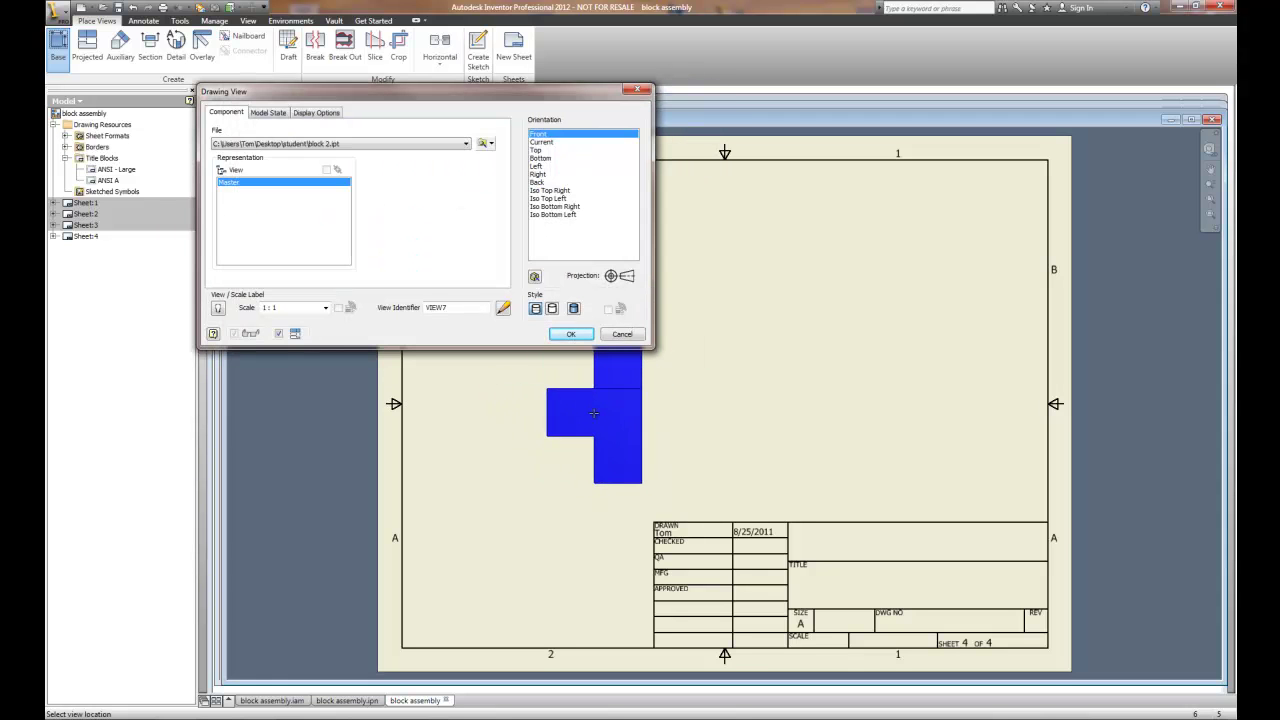
# Place block 2's front view at 1:1 scale on Sheet:4 and create its projected right-side, top and isometric views
pyautogui.click(594, 412)
pyautogui.click(841, 422)
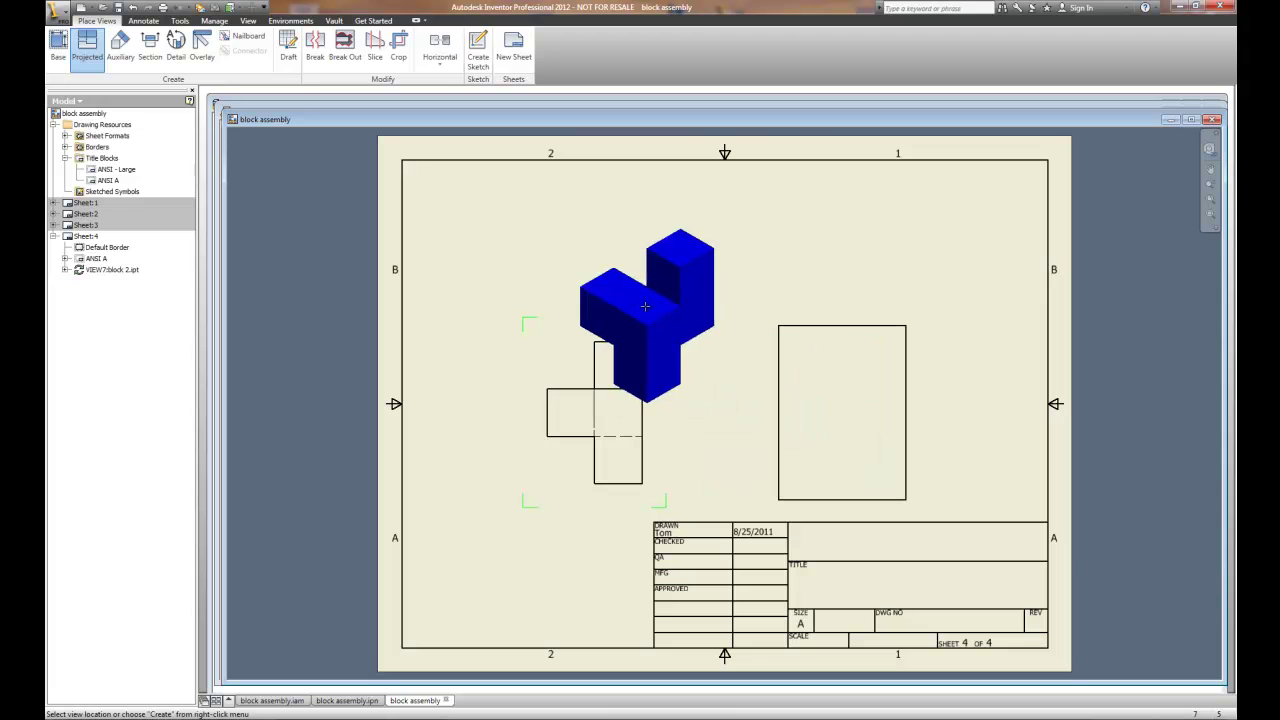
pyautogui.click(588, 222)
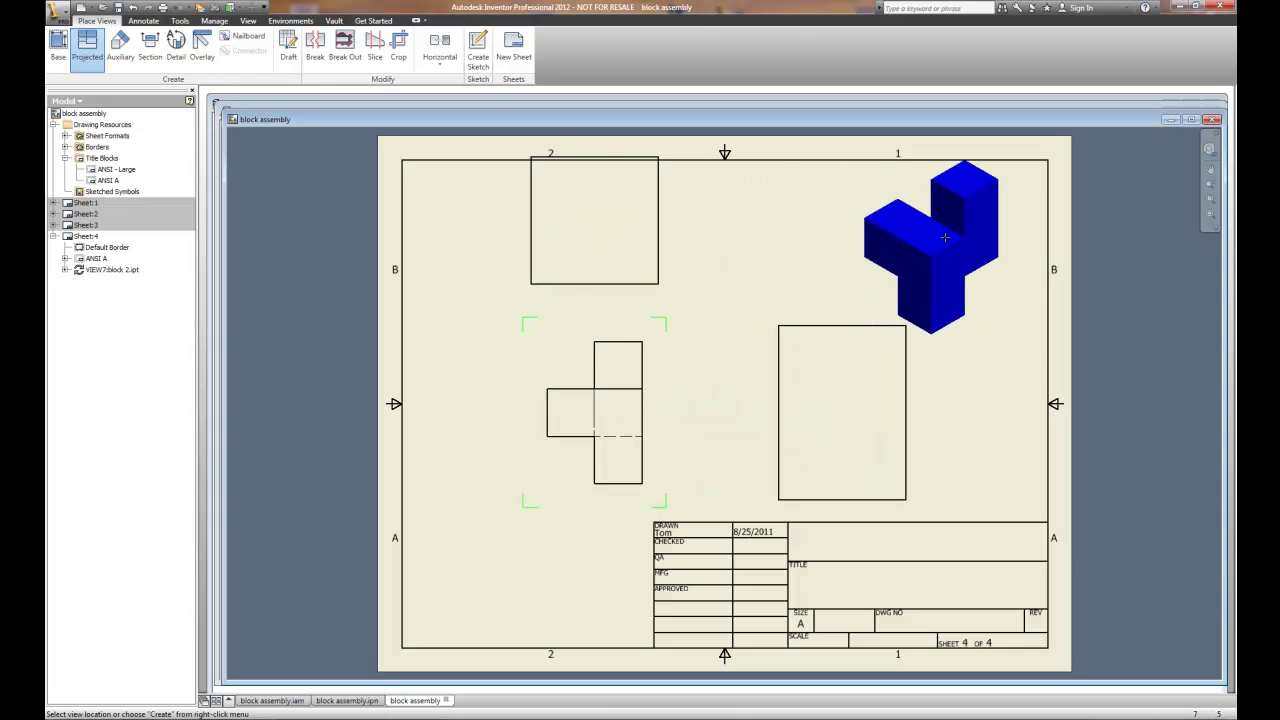
pyautogui.rightClick(970, 243)
pyautogui.click(988, 248)
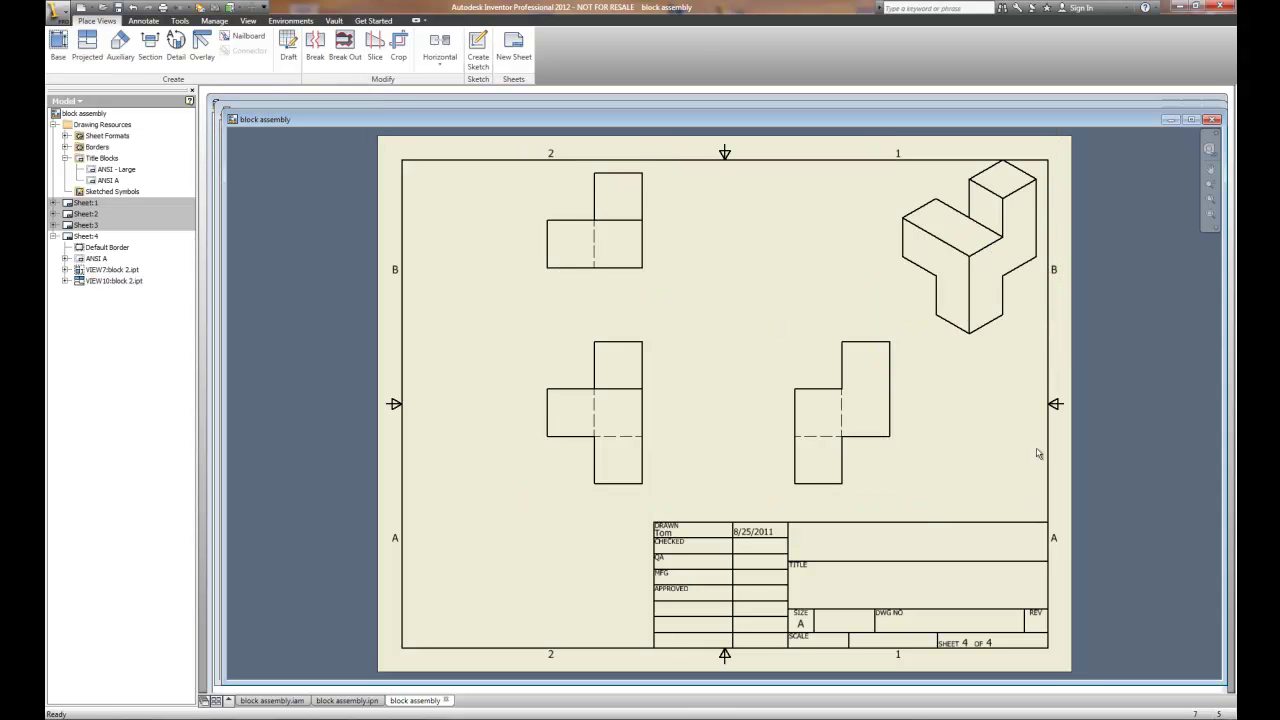
# Change the isometric view of block 2 on Sheet:4 to the shaded display style
pyautogui.click(1020, 349)
pyautogui.rightClick(1017, 347)
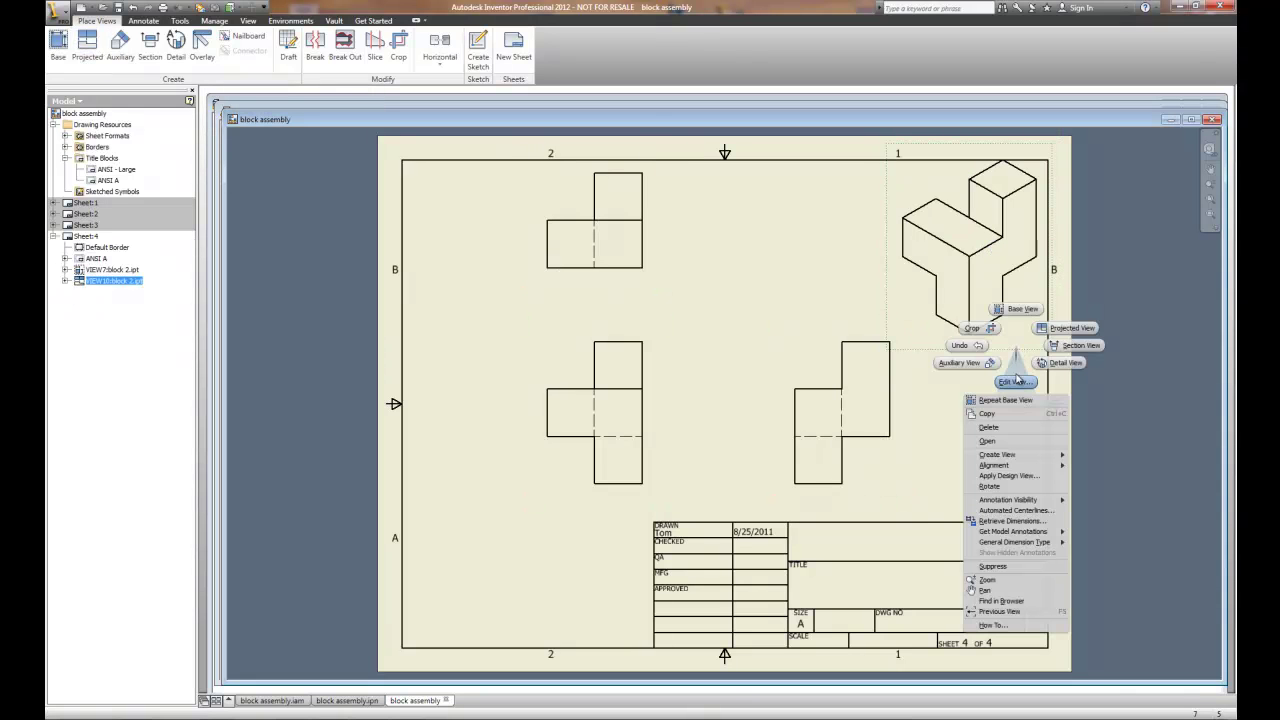
pyautogui.click(1015, 383)
pyautogui.click(574, 309)
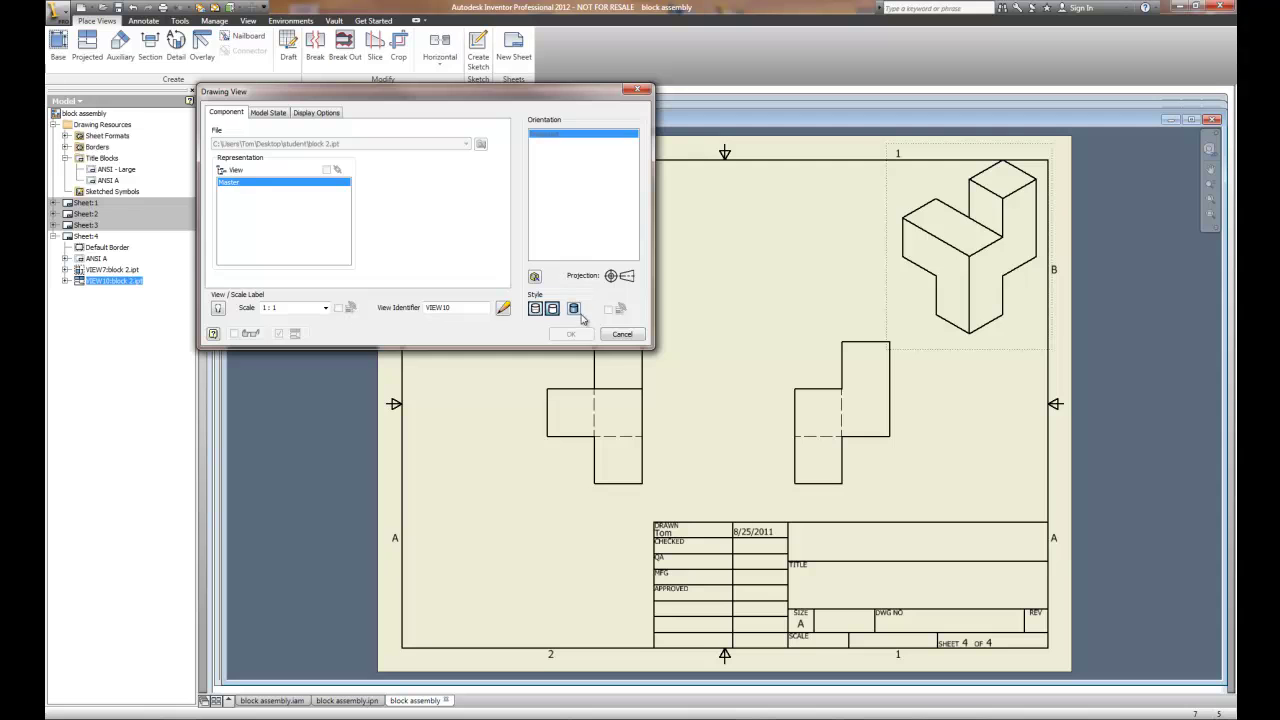
pyautogui.click(570, 334)
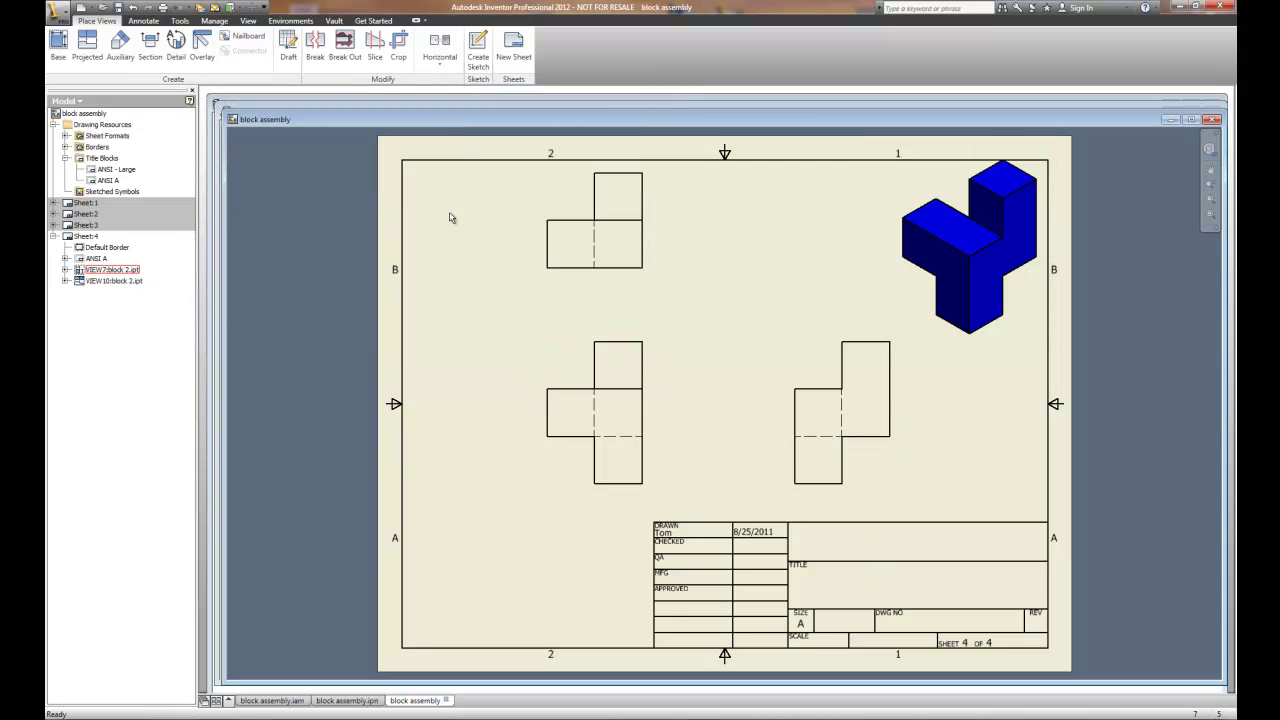
# Dimension the overall width of block 2's front view above it, and move the view toward the sheet's lower-left corner
pyautogui.click(143, 20)
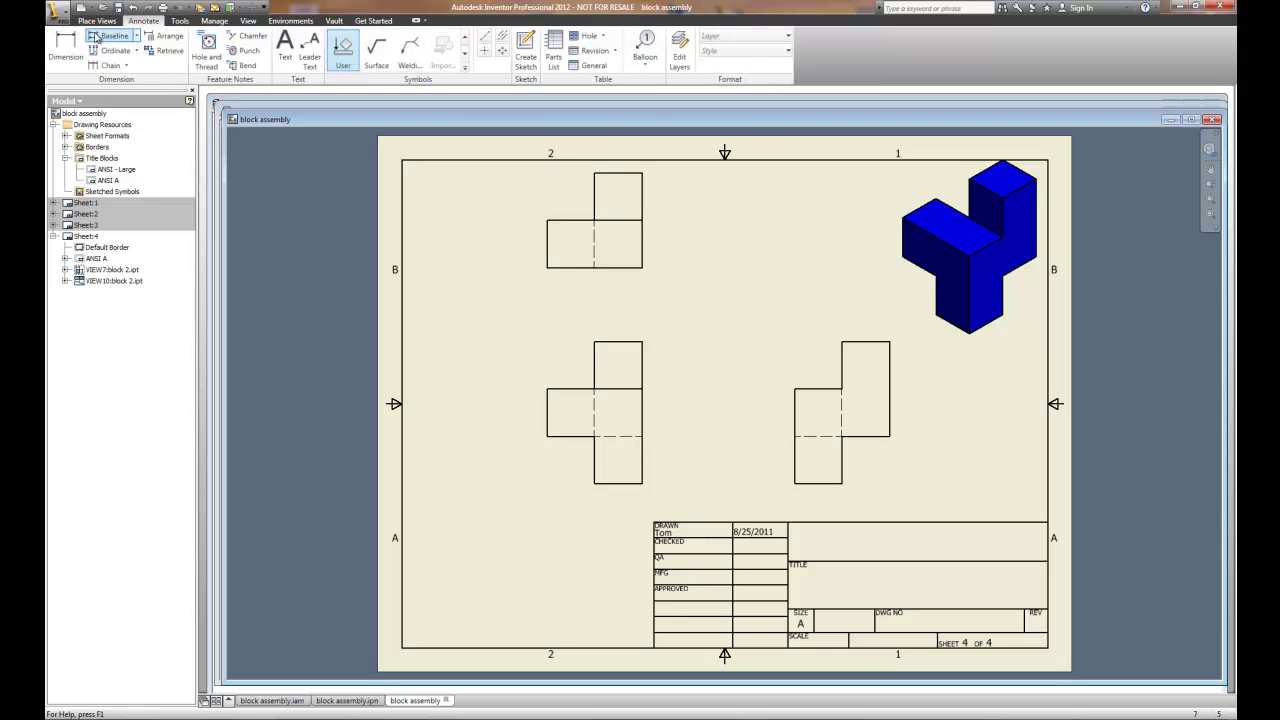
pyautogui.click(72, 44)
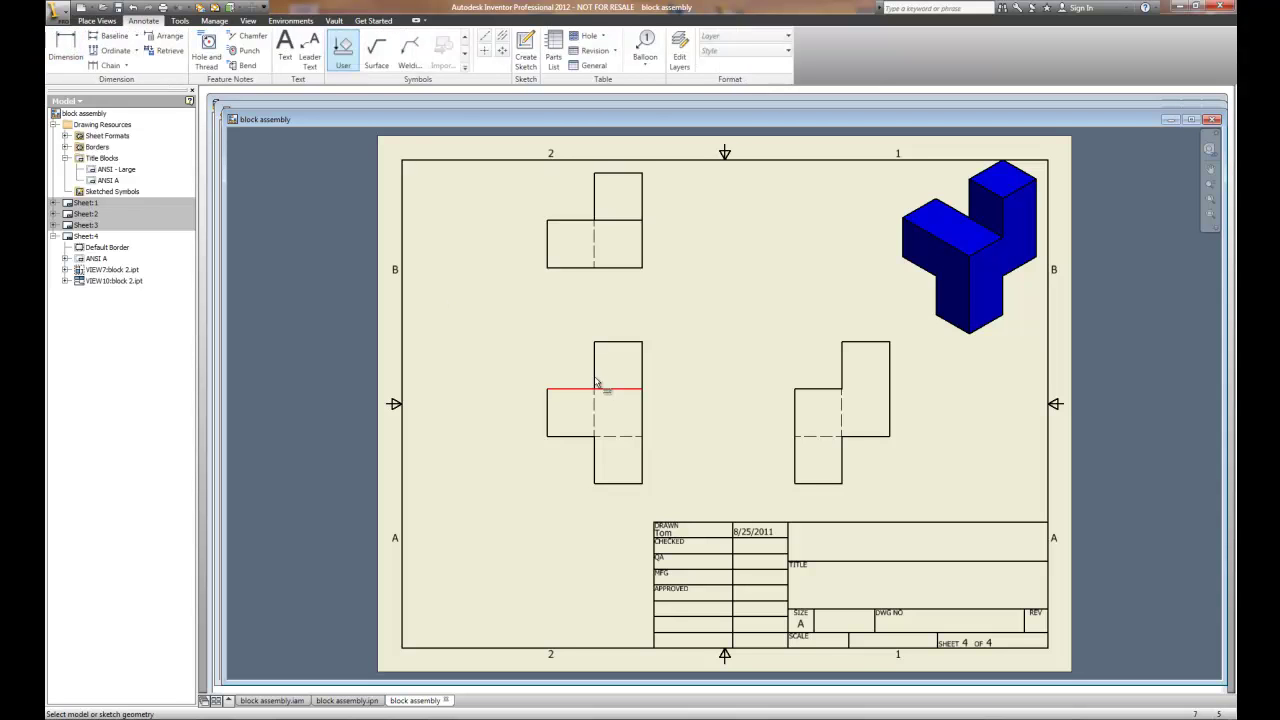
pyautogui.click(547, 428)
pyautogui.click(642, 366)
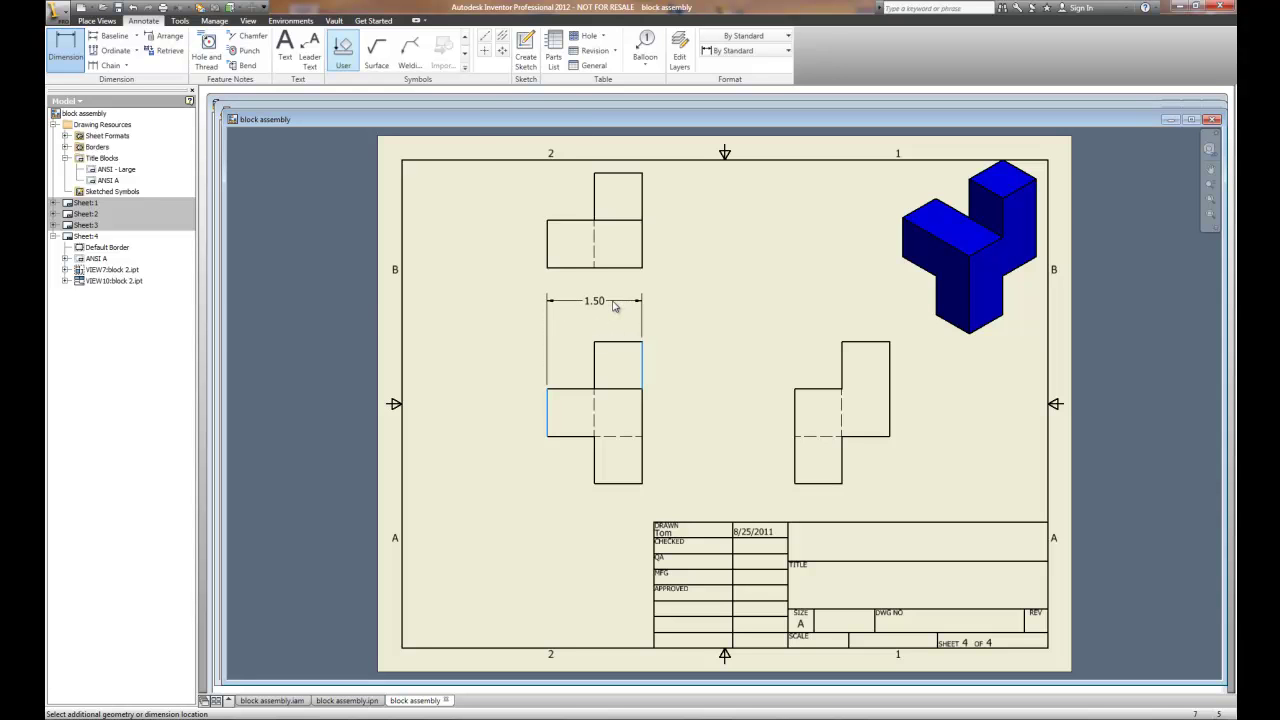
pyautogui.click(614, 306)
pyautogui.press('Return')
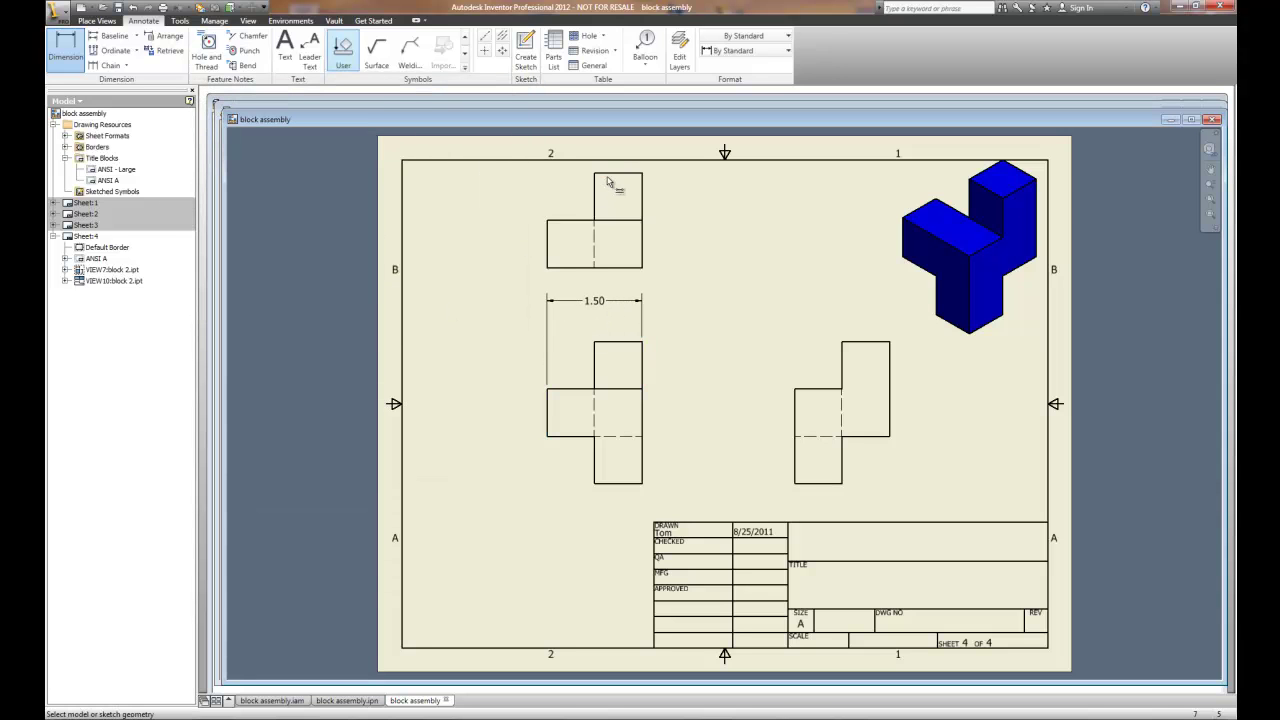
pyautogui.rightClick(579, 498)
pyautogui.click(605, 503)
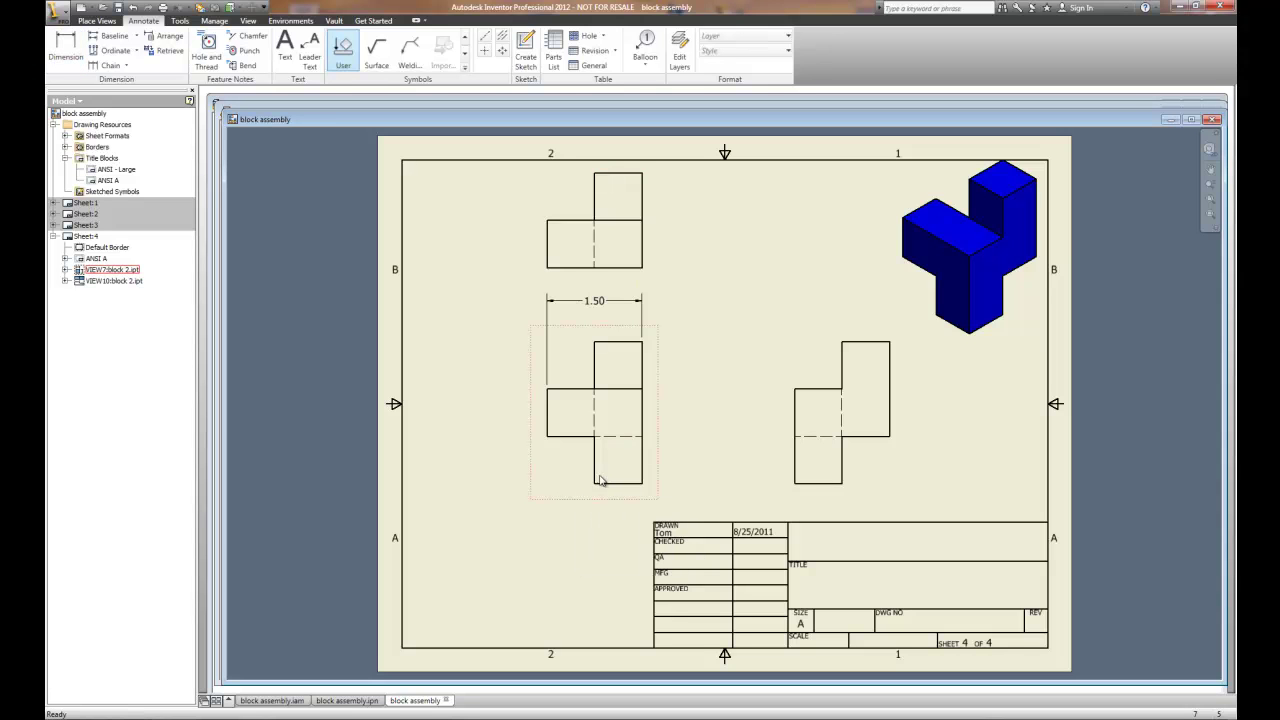
pyautogui.moveTo(564, 506)
pyautogui.mouseDown()
pyautogui.moveTo(540, 503)
pyautogui.moveTo(500, 530)
pyautogui.mouseUp()
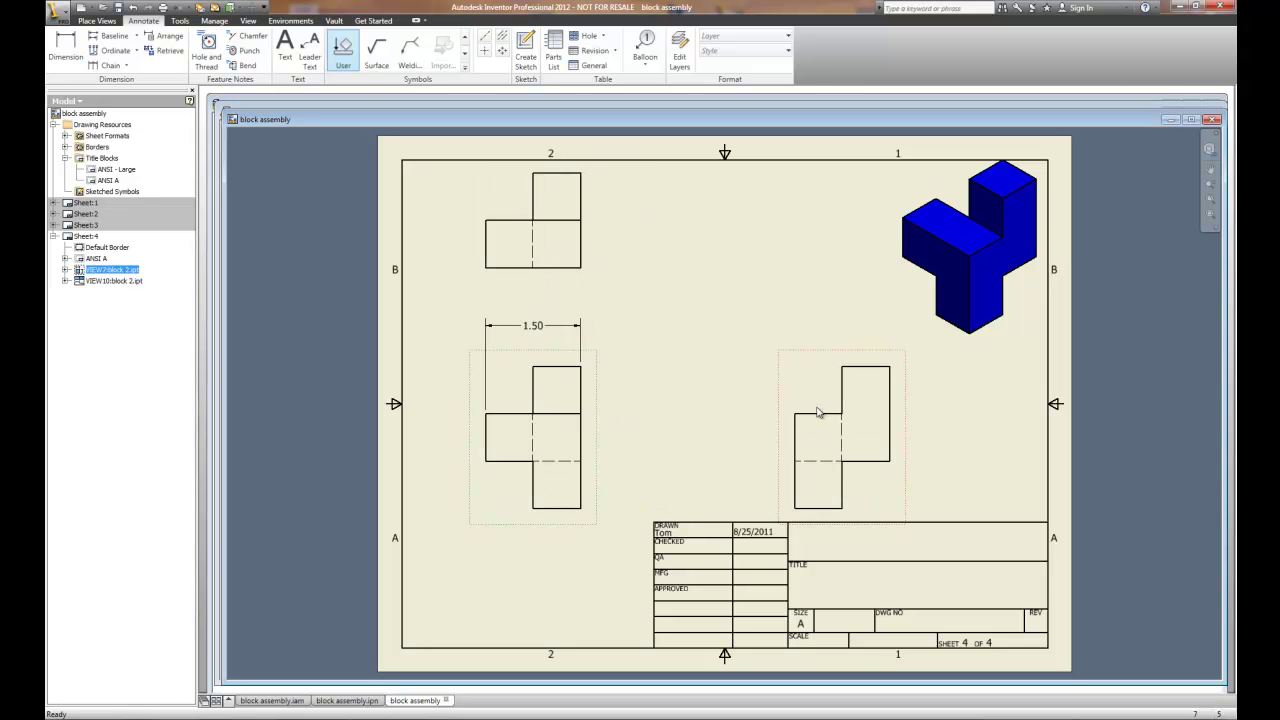
# Dimension the height of the lower column and the width of the raised portion in block 2's right-side view
pyautogui.click(66, 48)
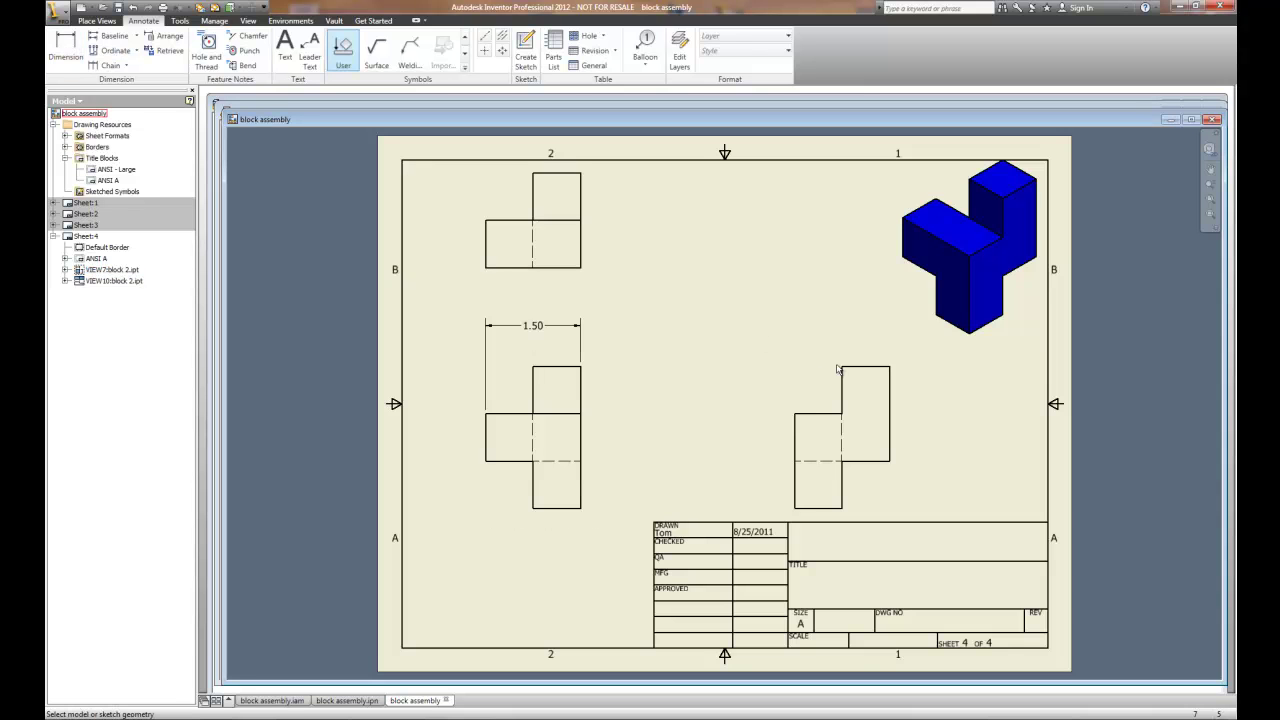
pyautogui.click(818, 414)
pyautogui.click(822, 508)
pyautogui.click(727, 482)
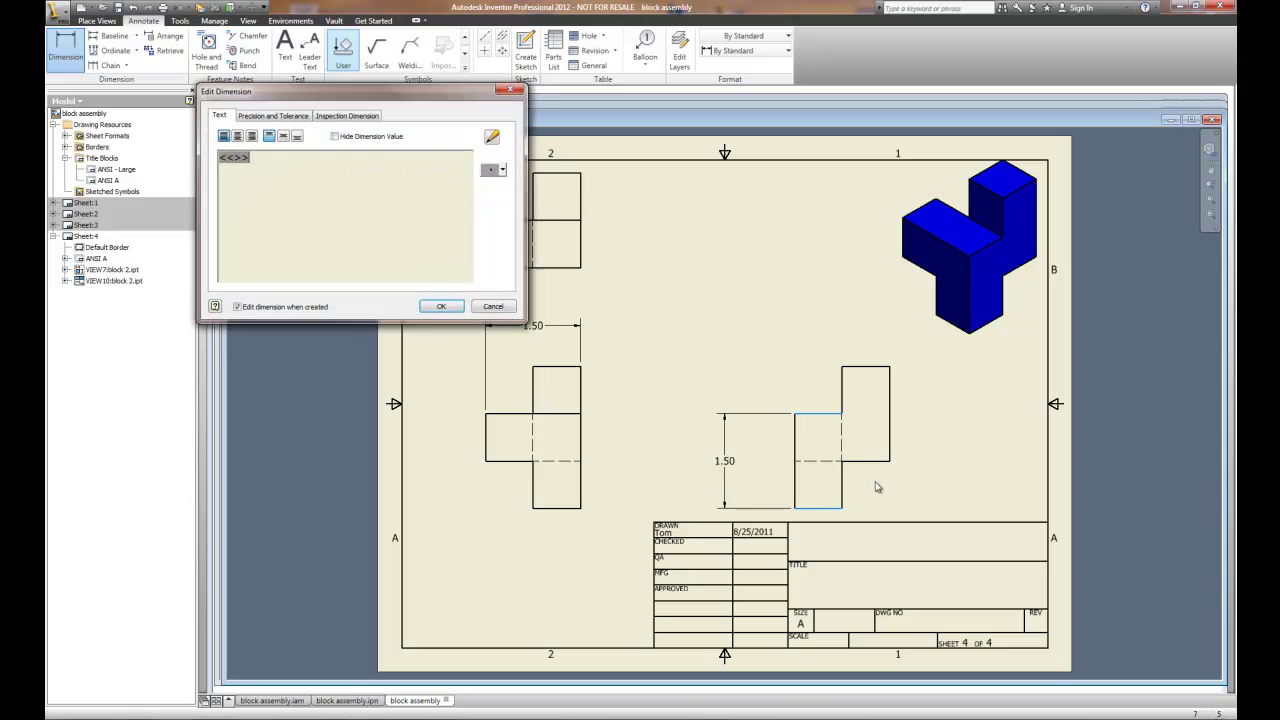
pyautogui.click(447, 306)
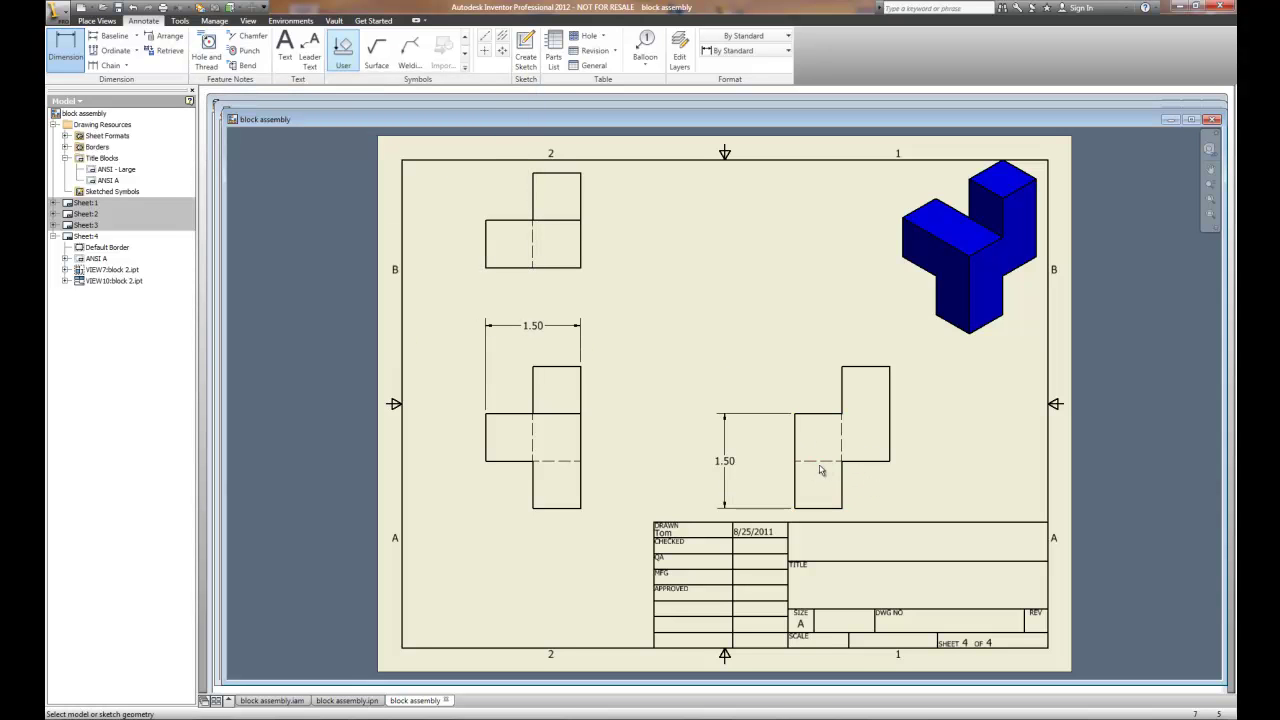
pyautogui.click(860, 367)
pyautogui.click(865, 338)
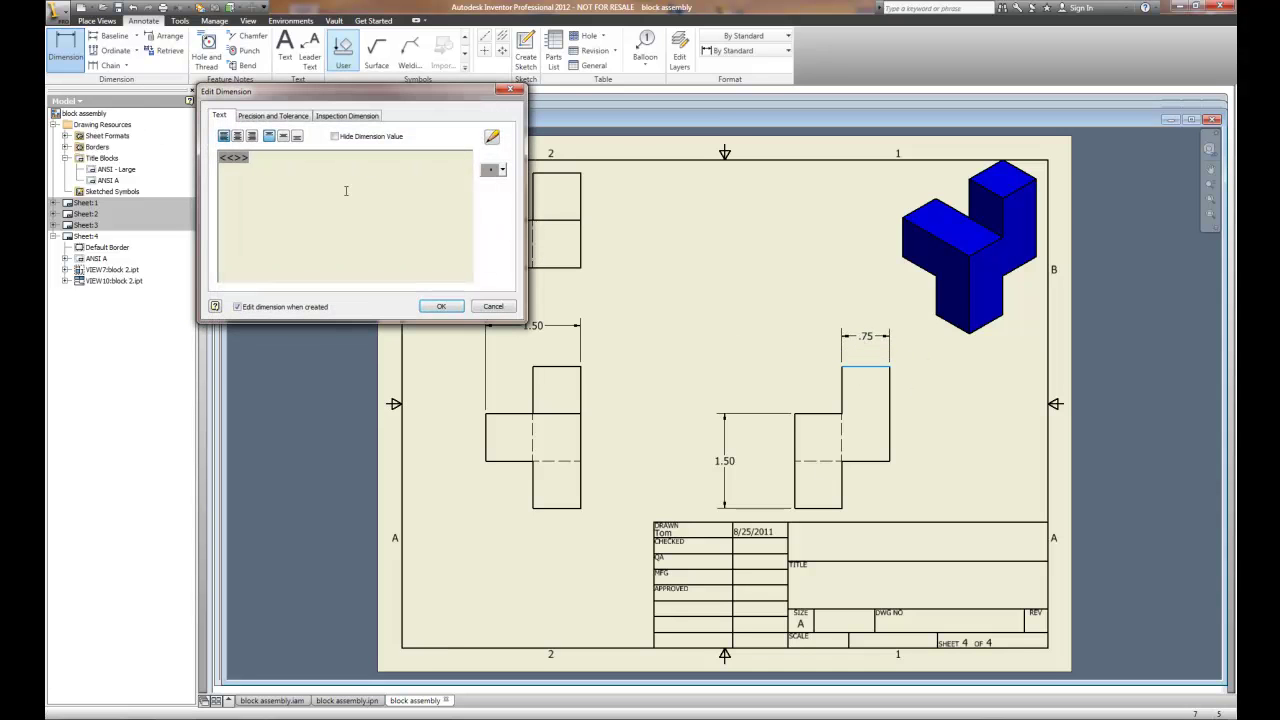
pyautogui.click(441, 307)
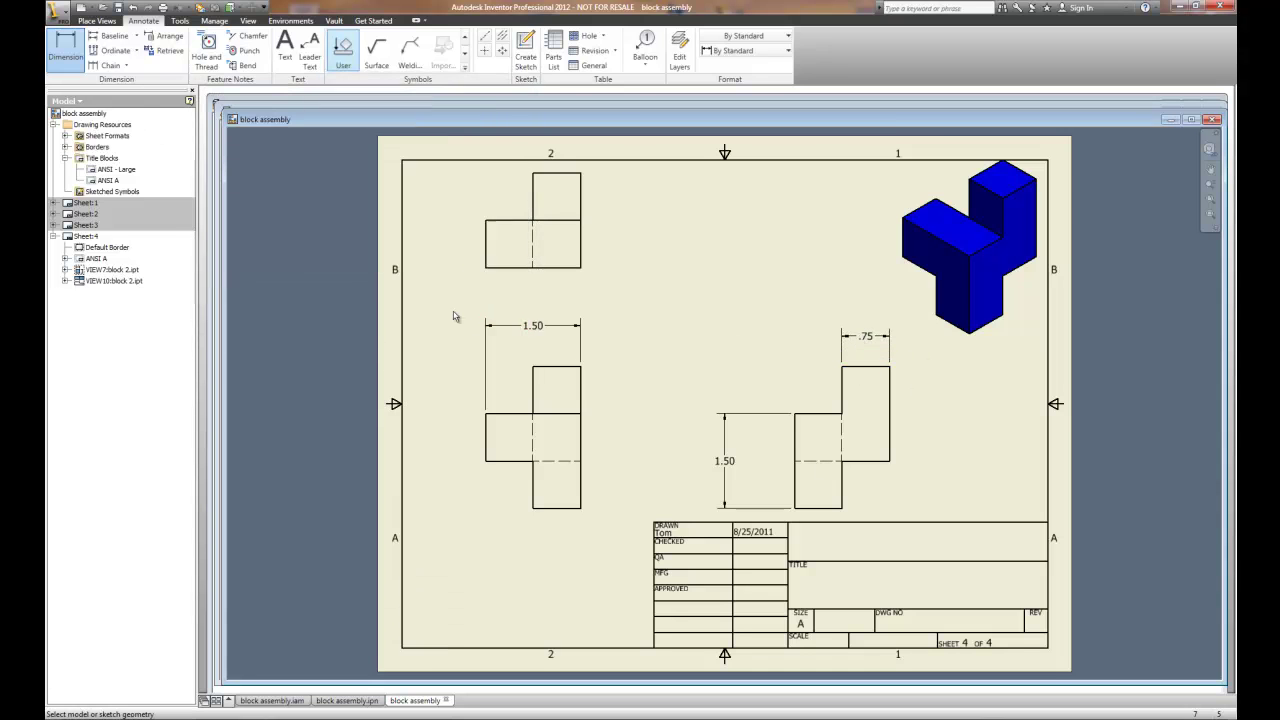
# Dimension the height of the upper square in block 2's front view, placing it left of the view
pyautogui.click(533, 389)
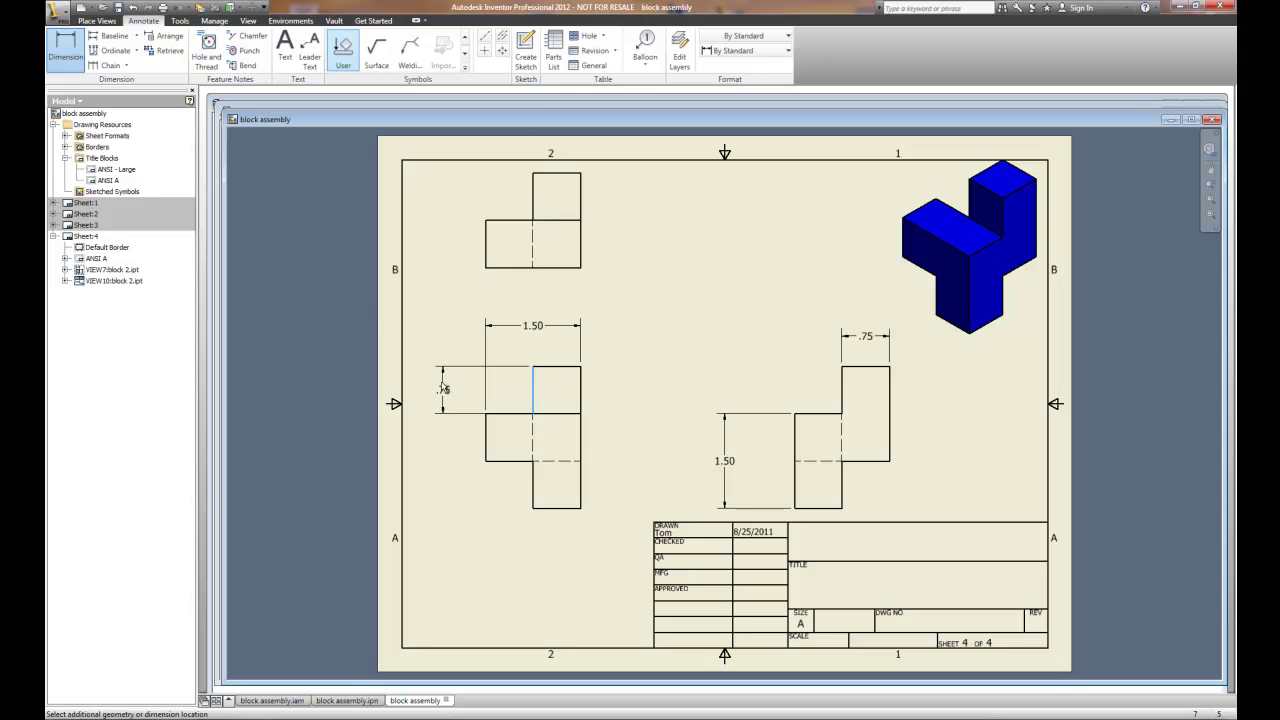
pyautogui.click(441, 397)
pyautogui.click(438, 301)
# Dimension the left arm's width and the overall depth in block 2's top view
pyautogui.click(500, 221)
pyautogui.click(506, 198)
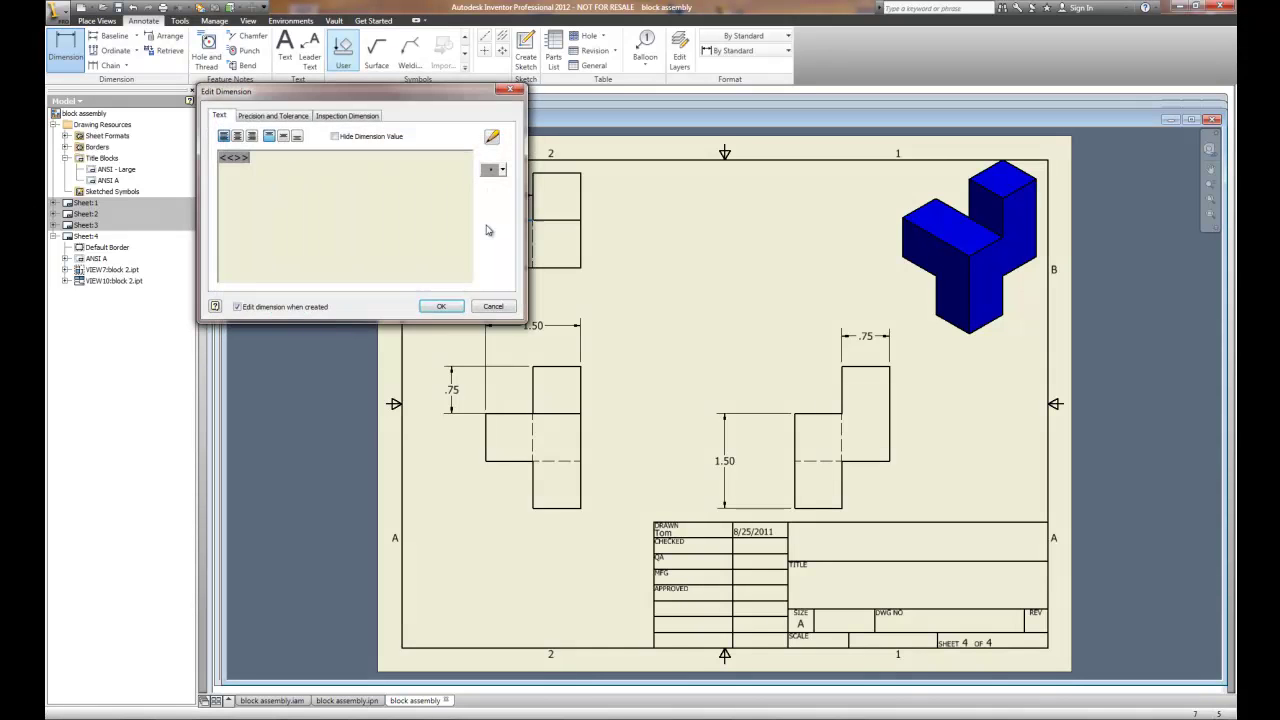
pyautogui.click(434, 304)
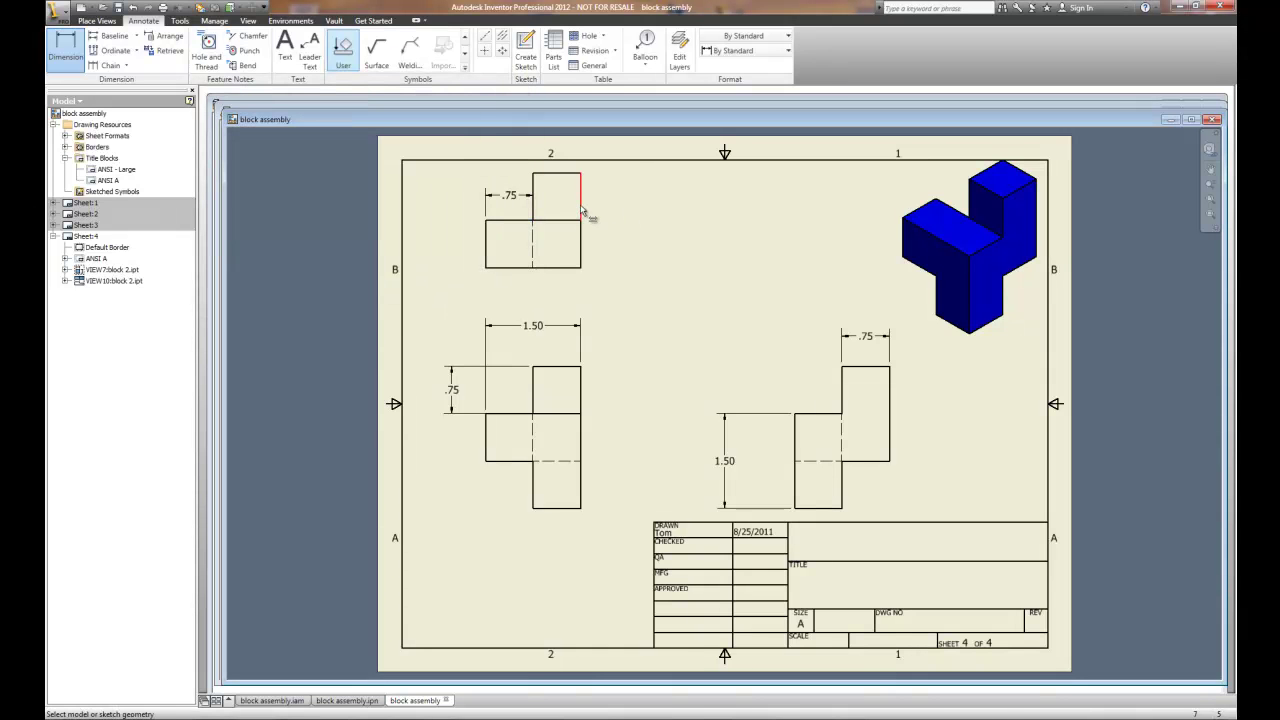
pyautogui.click(565, 174)
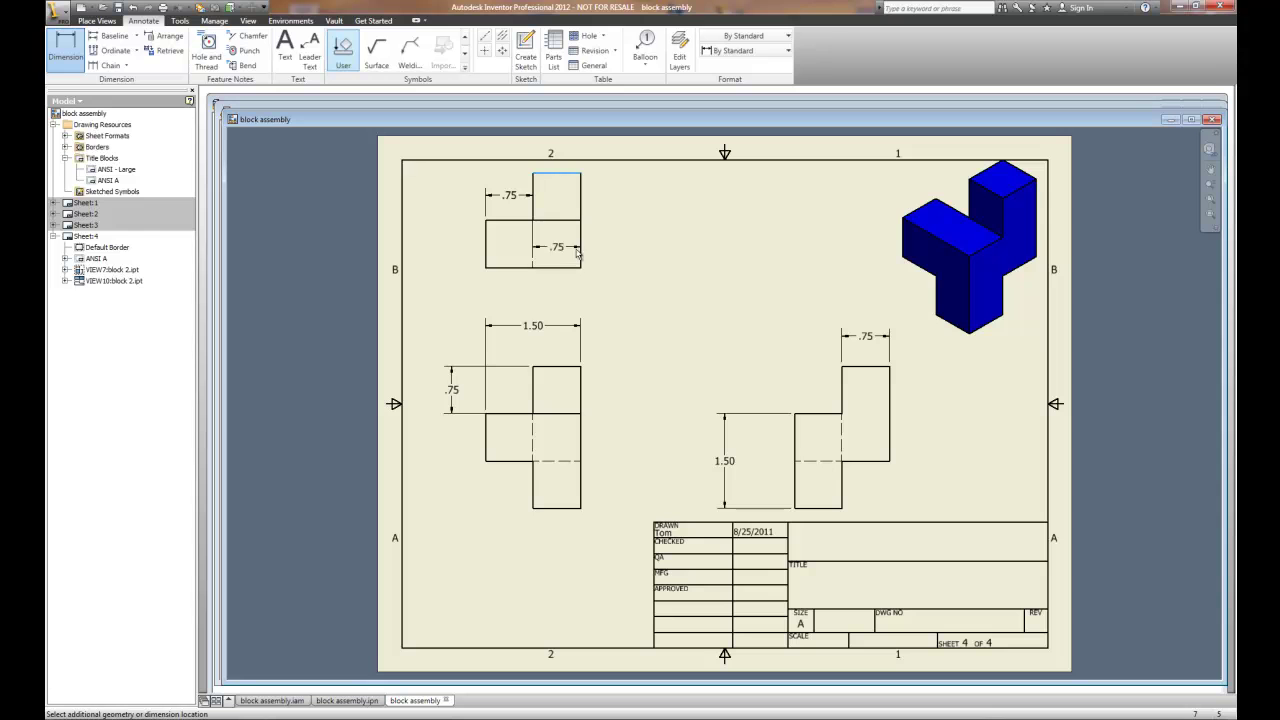
pyautogui.click(568, 268)
pyautogui.click(617, 224)
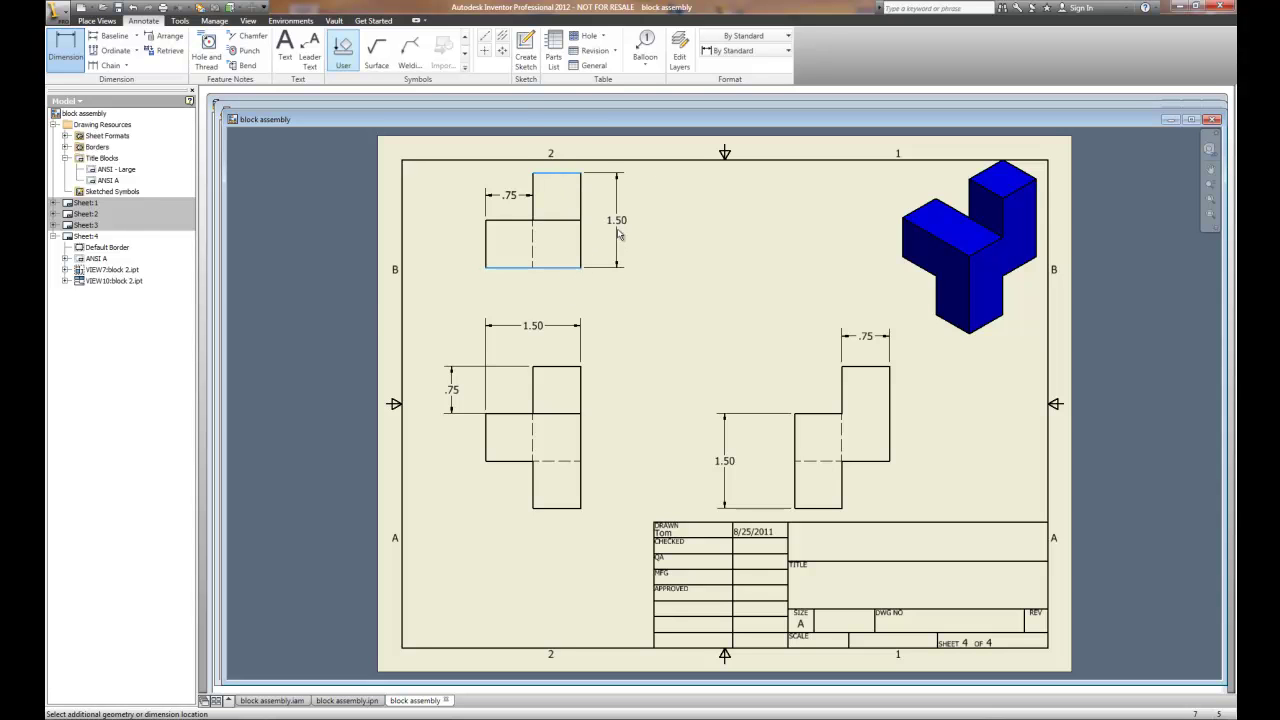
pyautogui.click(441, 305)
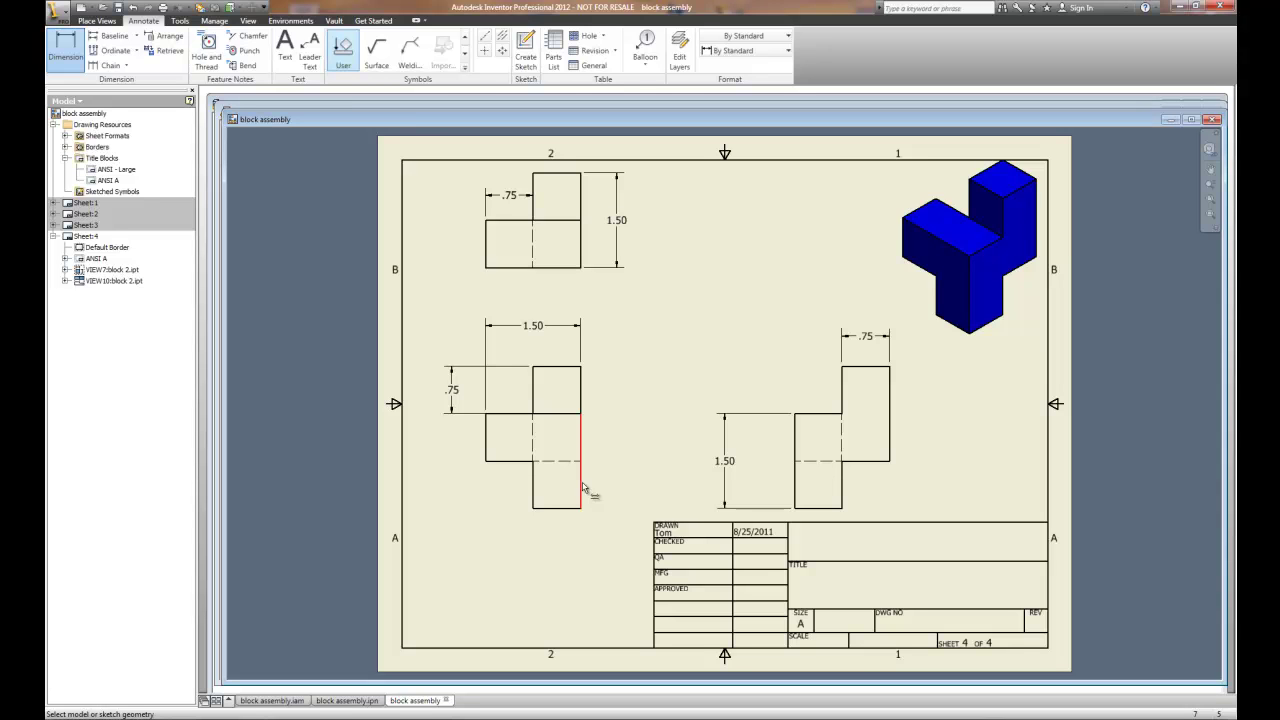
# Dimension the overall height of block 2 in the right-side view, outside the existing vertical dimension
pyautogui.click(883, 370)
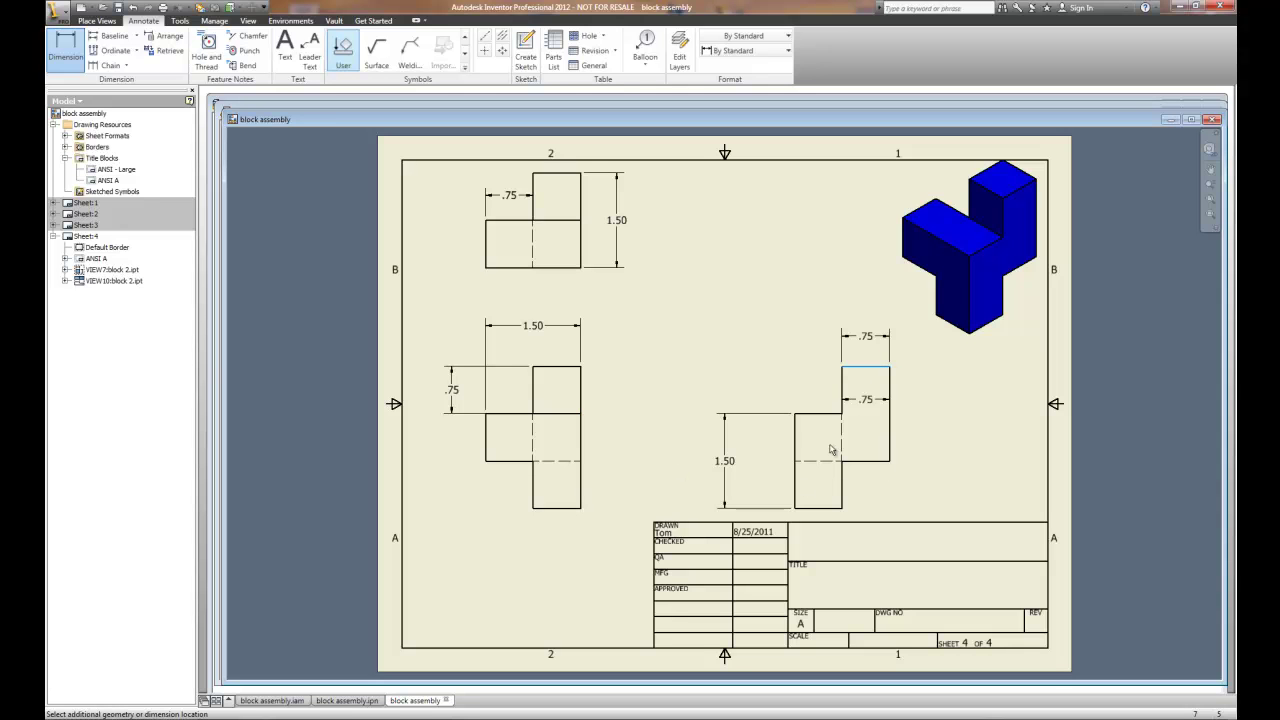
pyautogui.click(817, 509)
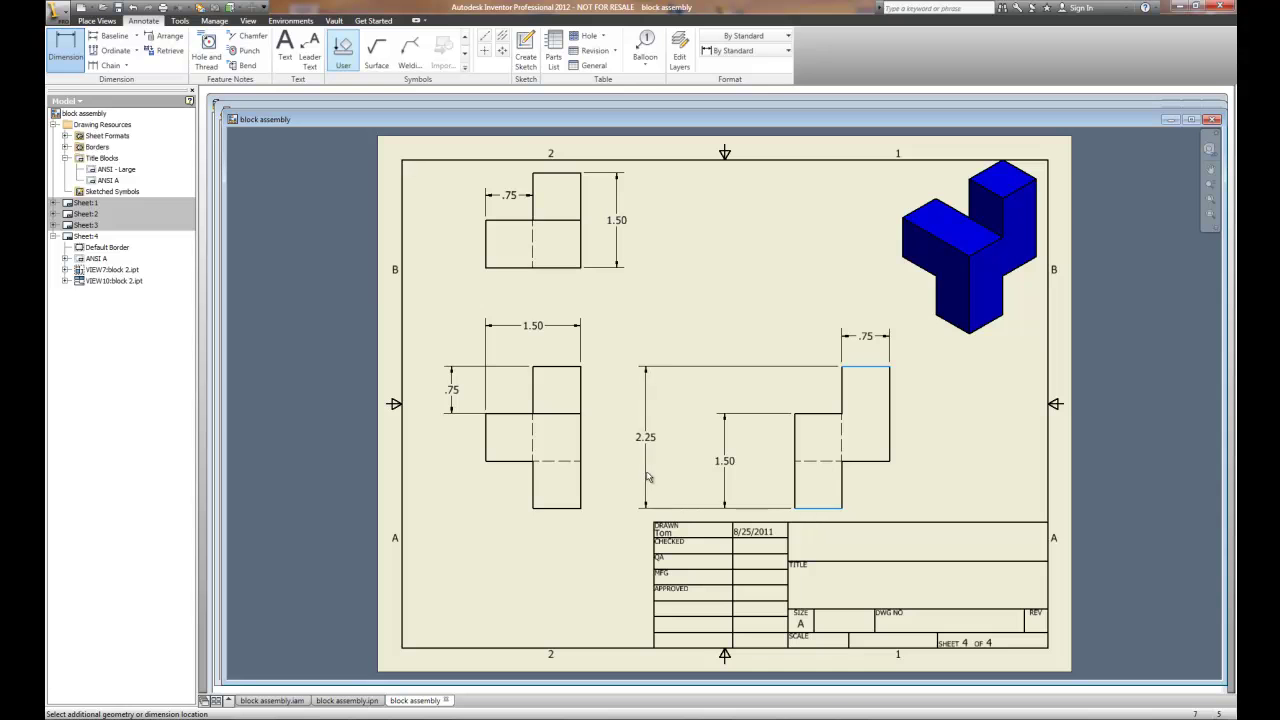
pyautogui.click(688, 456)
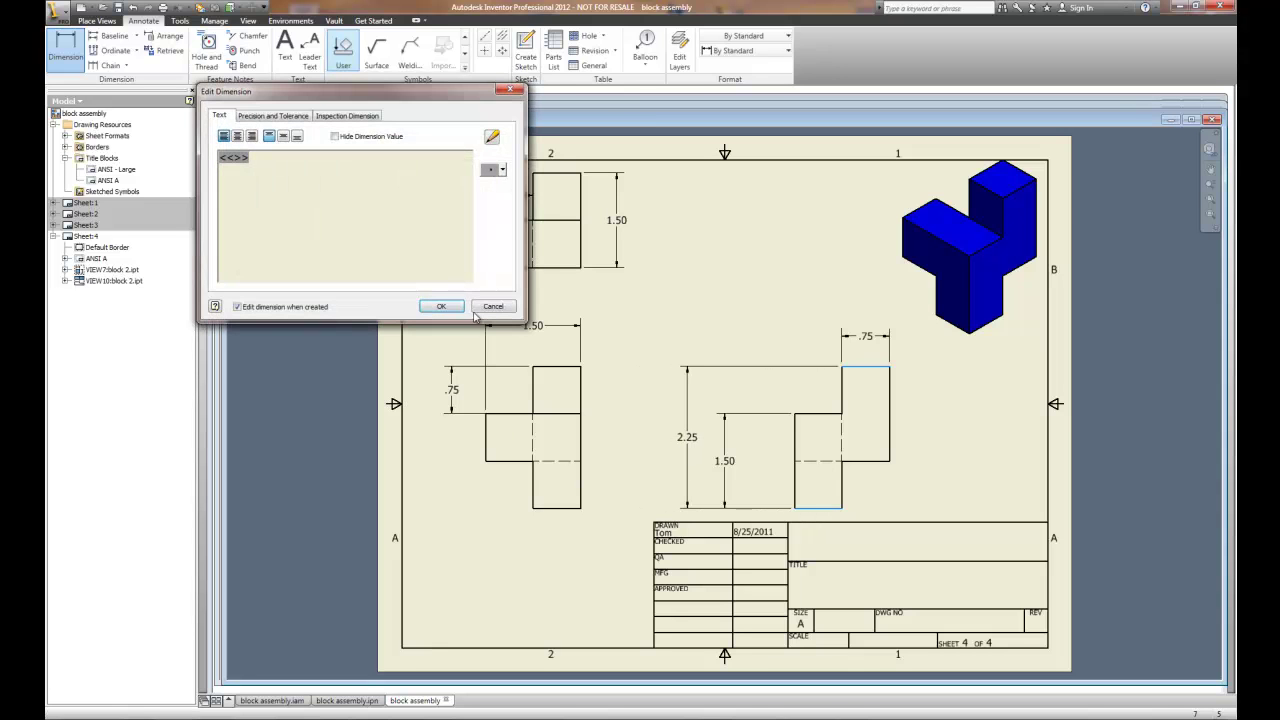
pyautogui.click(443, 306)
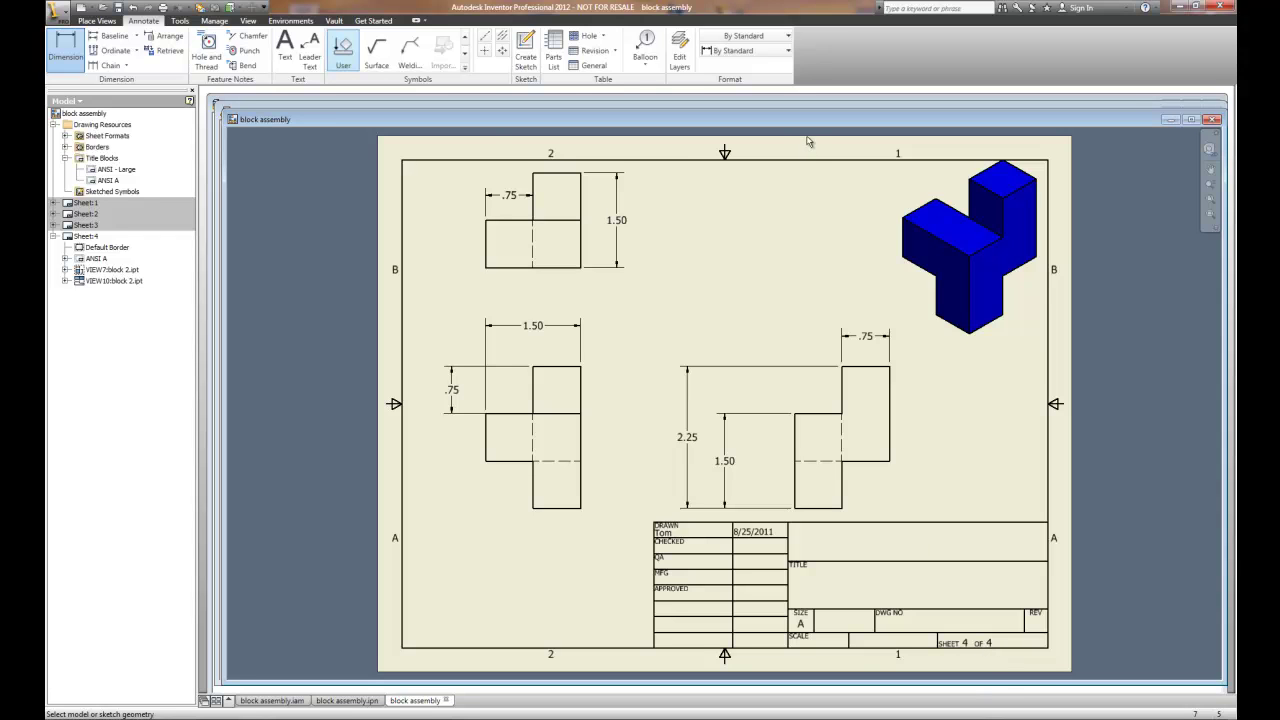
# Save the drawing as block assembly in the student folder, accepting the listed save choices for its dependent files
pyautogui.click(98, 21)
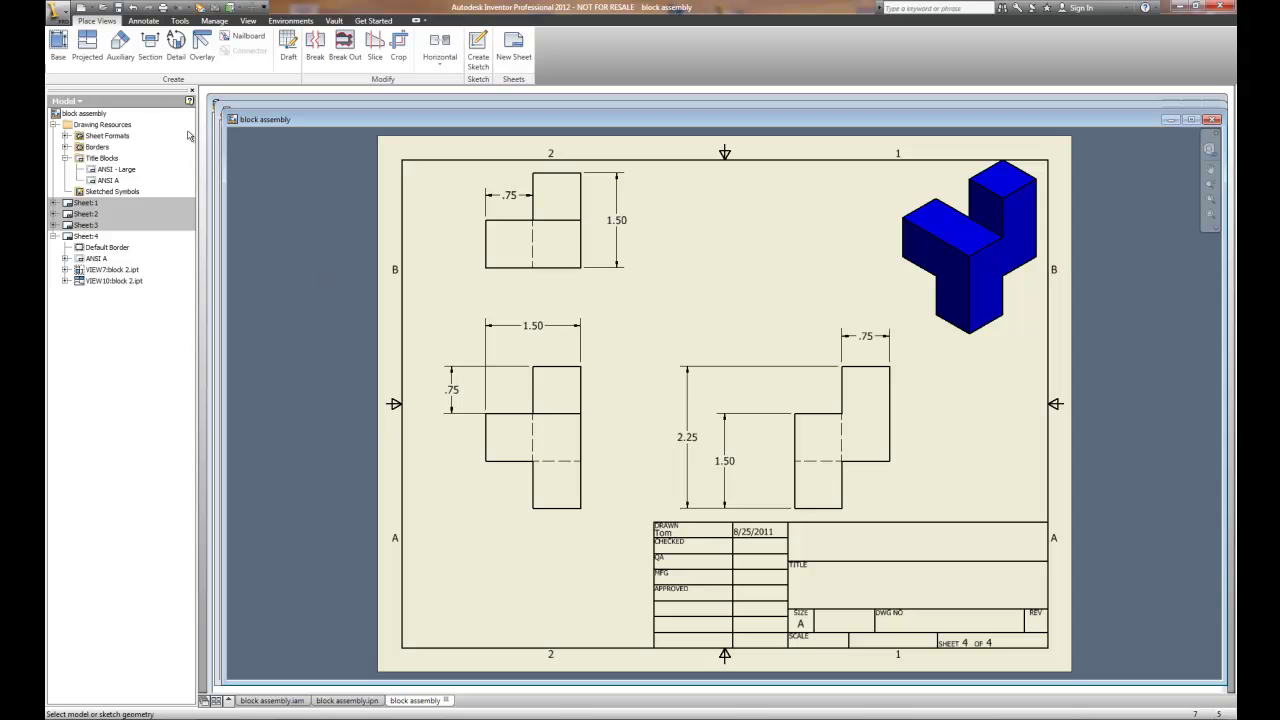
pyautogui.click(118, 8)
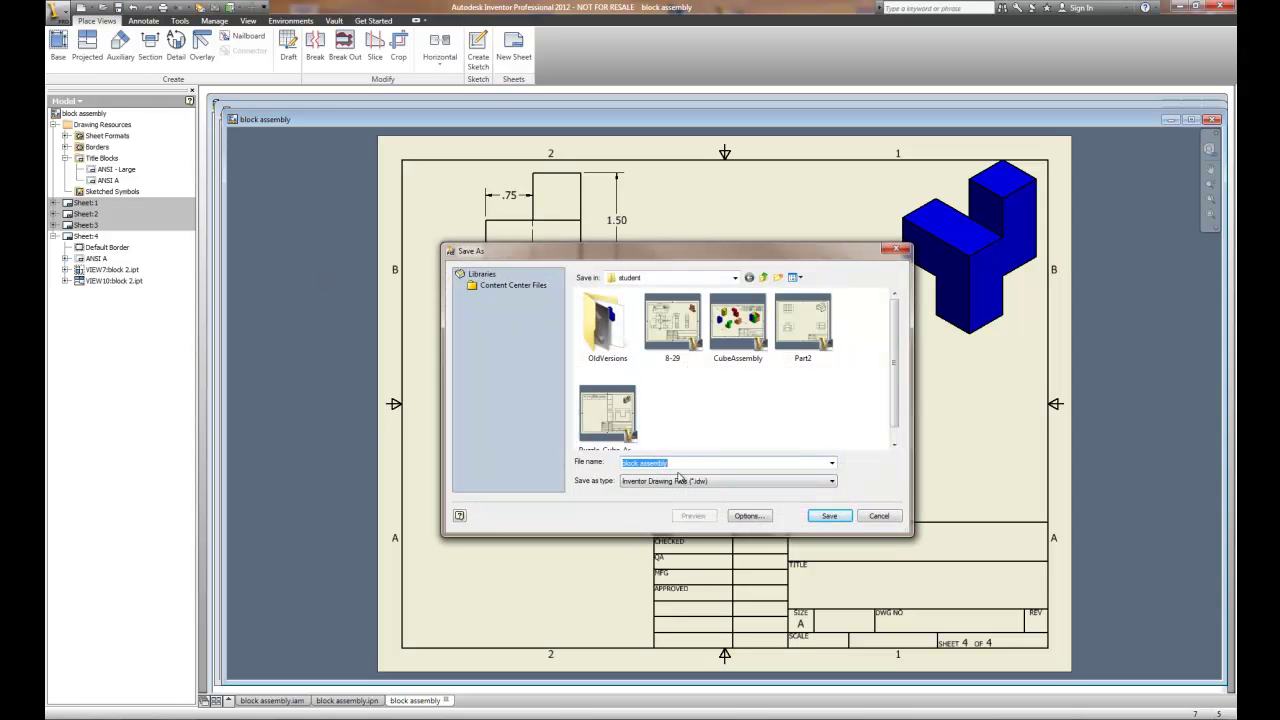
pyautogui.click(835, 520)
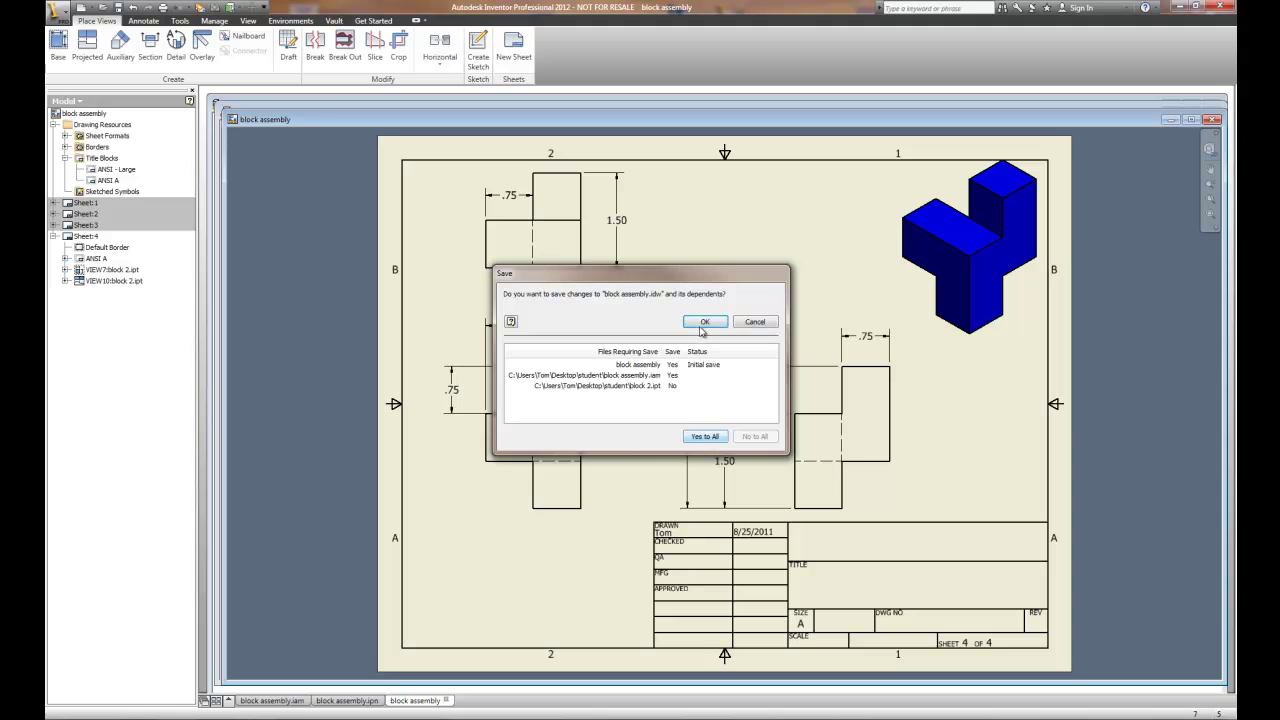
pyautogui.click(703, 321)
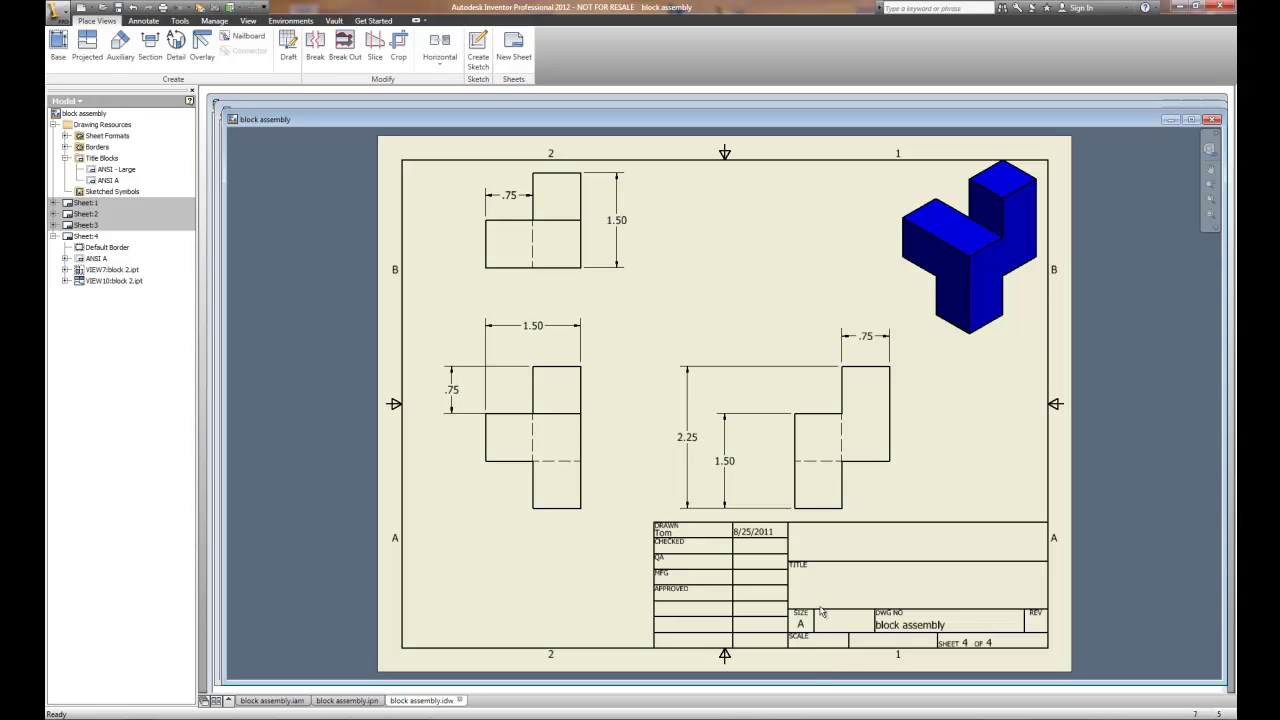
# Add the text 1:1 to the scale field of the title block on Sheet:4
pyautogui.rightClick(813, 646)
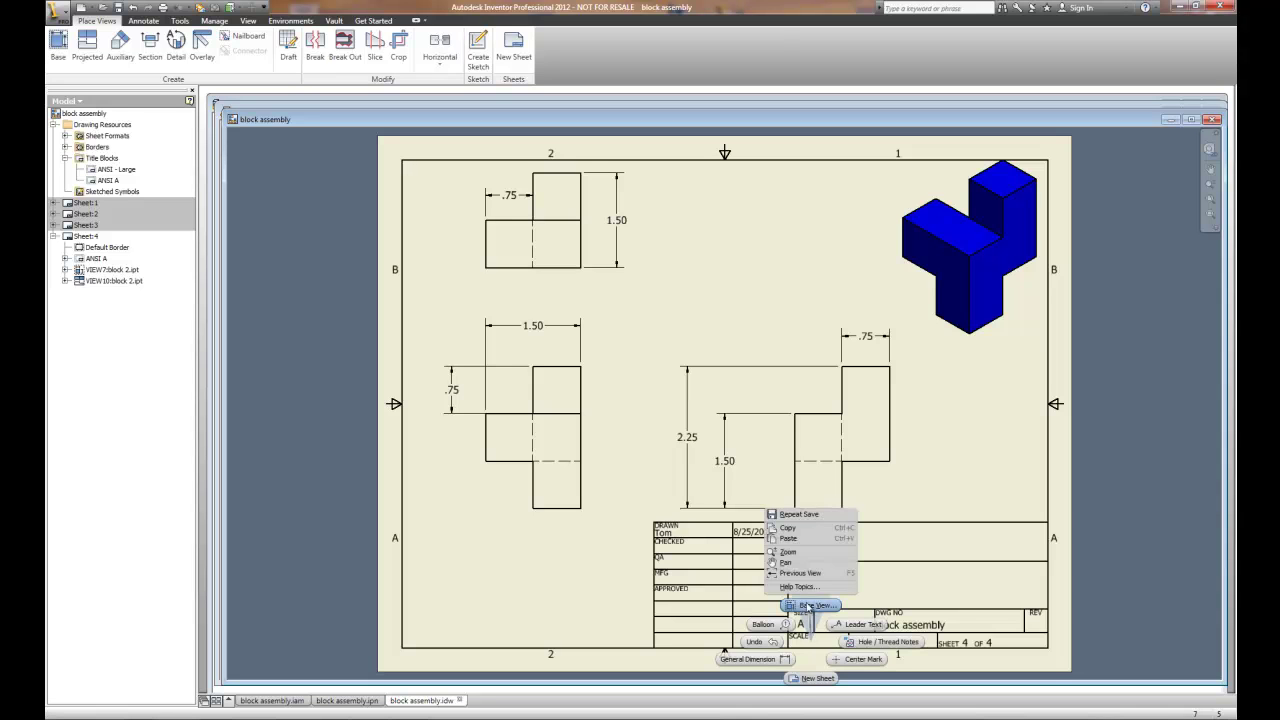
pyautogui.click(799, 514)
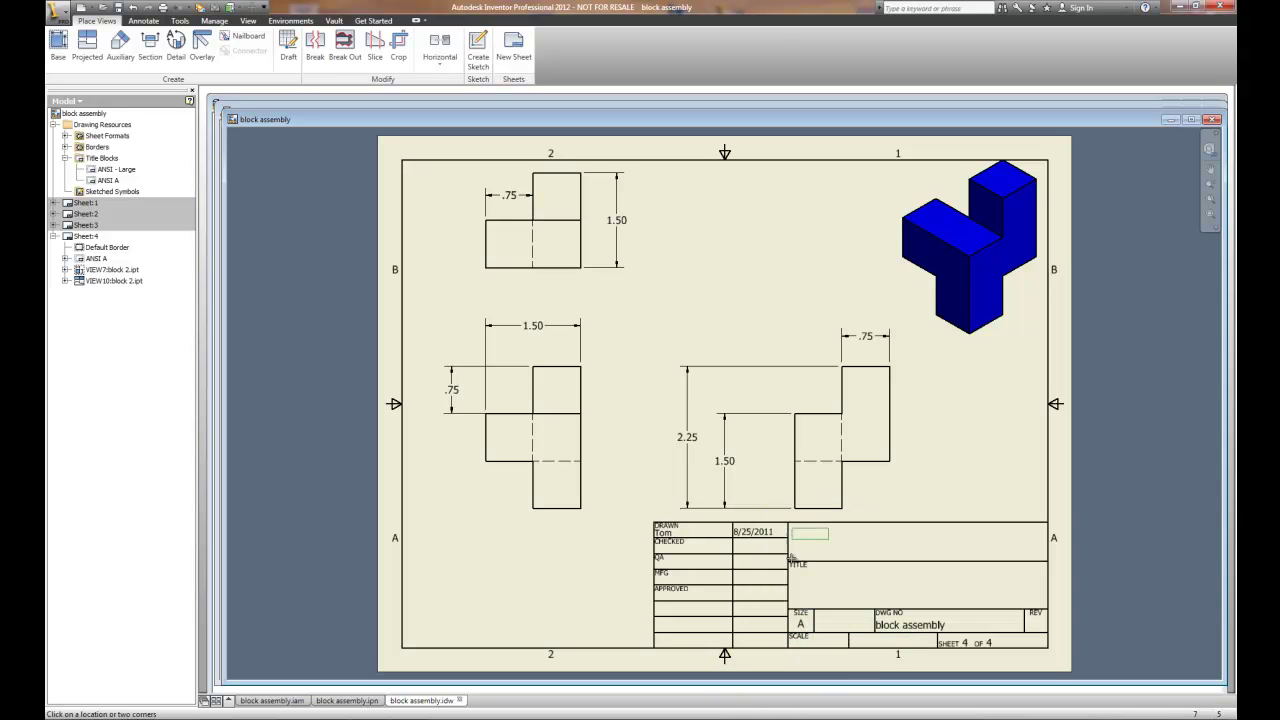
pyautogui.click(810, 645)
pyautogui.write('1:1')
pyautogui.rightClick(640, 458)
pyautogui.click(665, 466)
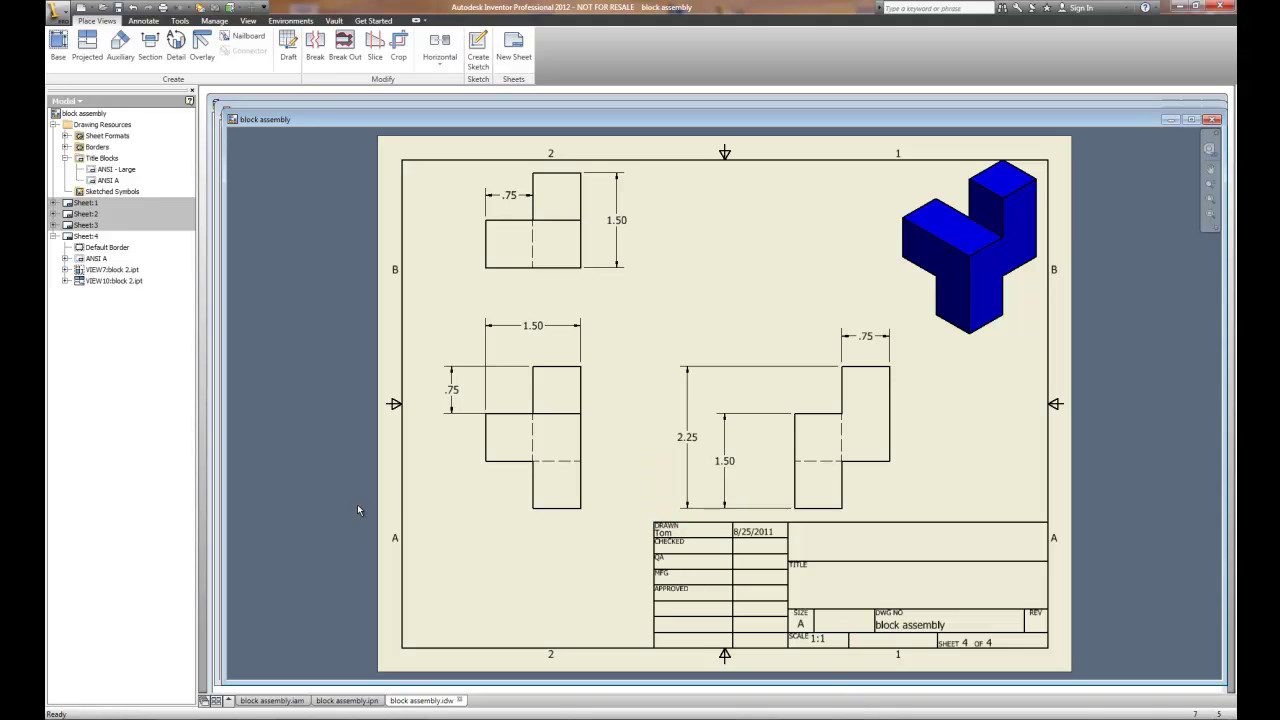
# Export all sheets of the drawing to a PDF named block assembly in the student folder, at 400 DPI vector resolution
pyautogui.click(60, 12)
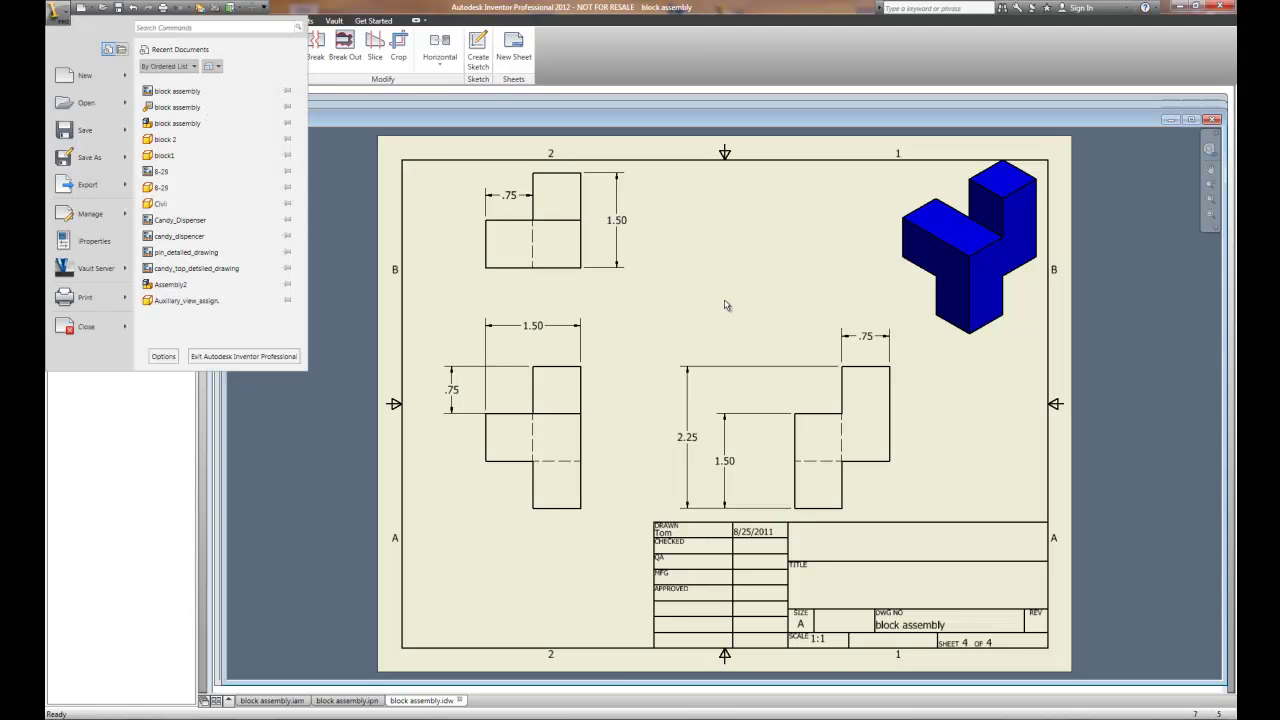
pyautogui.moveTo(97, 158)
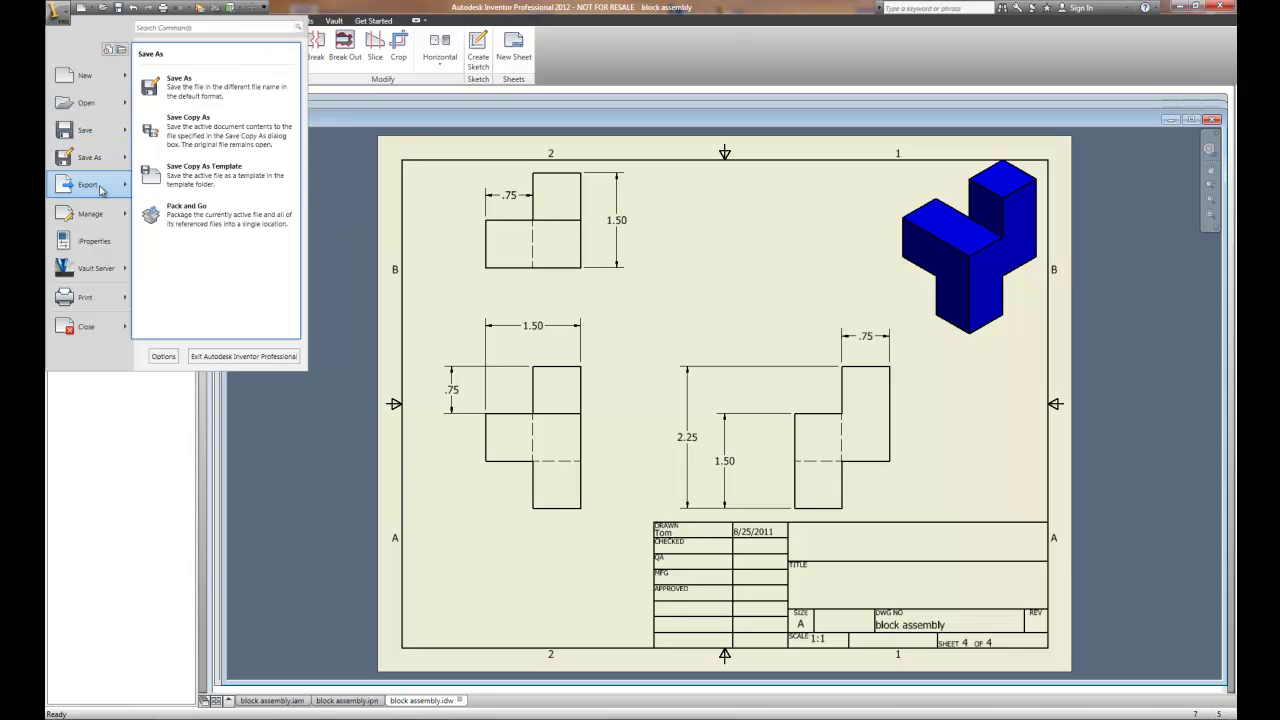
pyautogui.moveTo(104, 188)
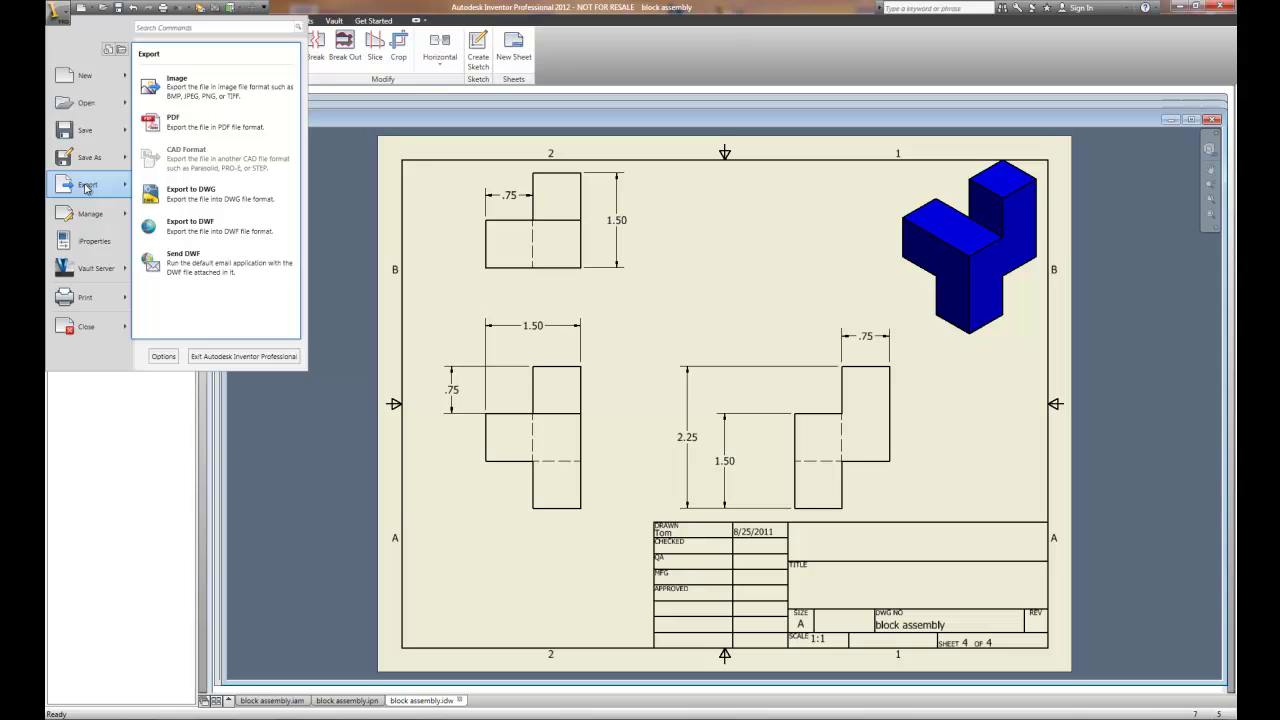
pyautogui.click(194, 129)
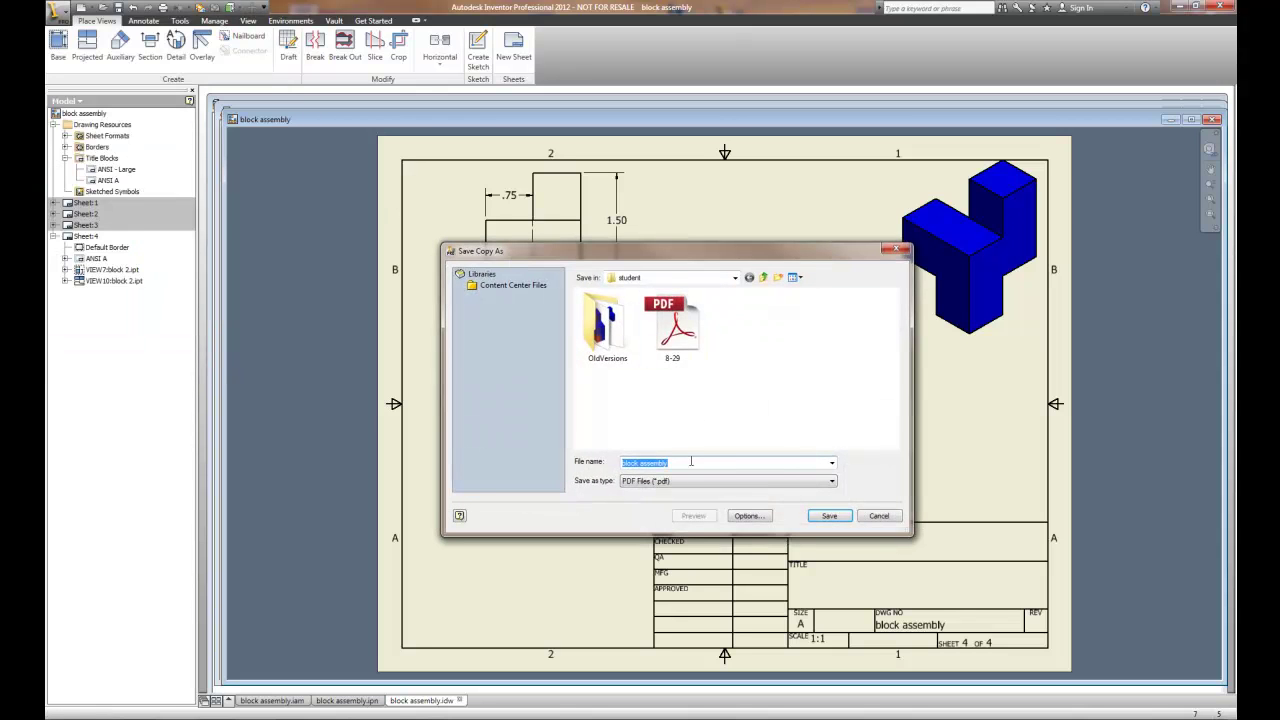
pyautogui.click(752, 516)
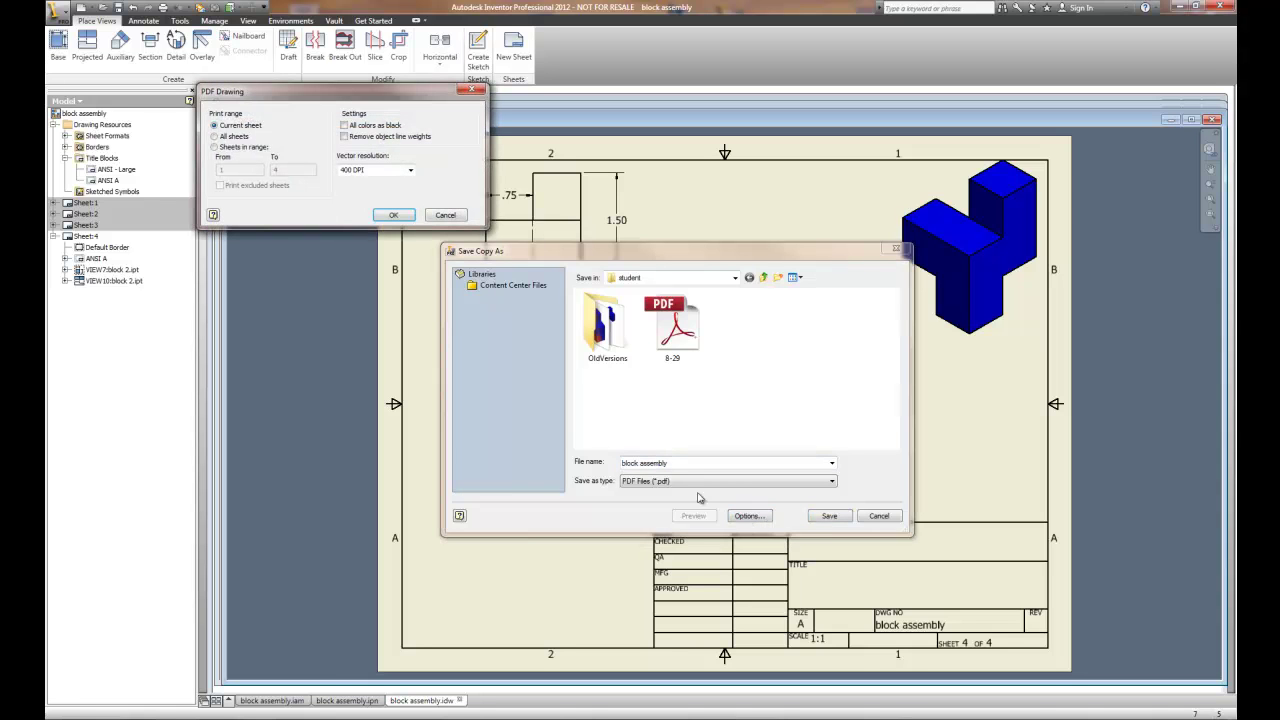
pyautogui.click(214, 136)
pyautogui.moveTo(307, 97); pyautogui.dragTo(350, 111)
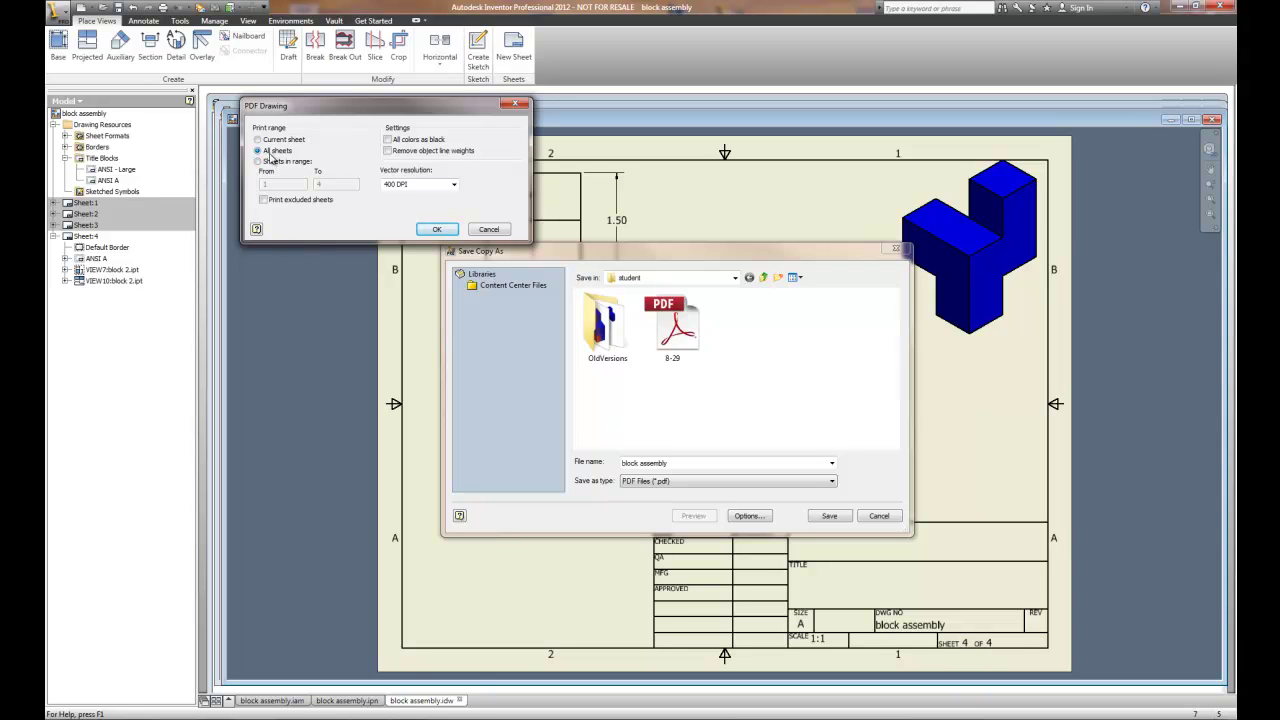
pyautogui.click(437, 229)
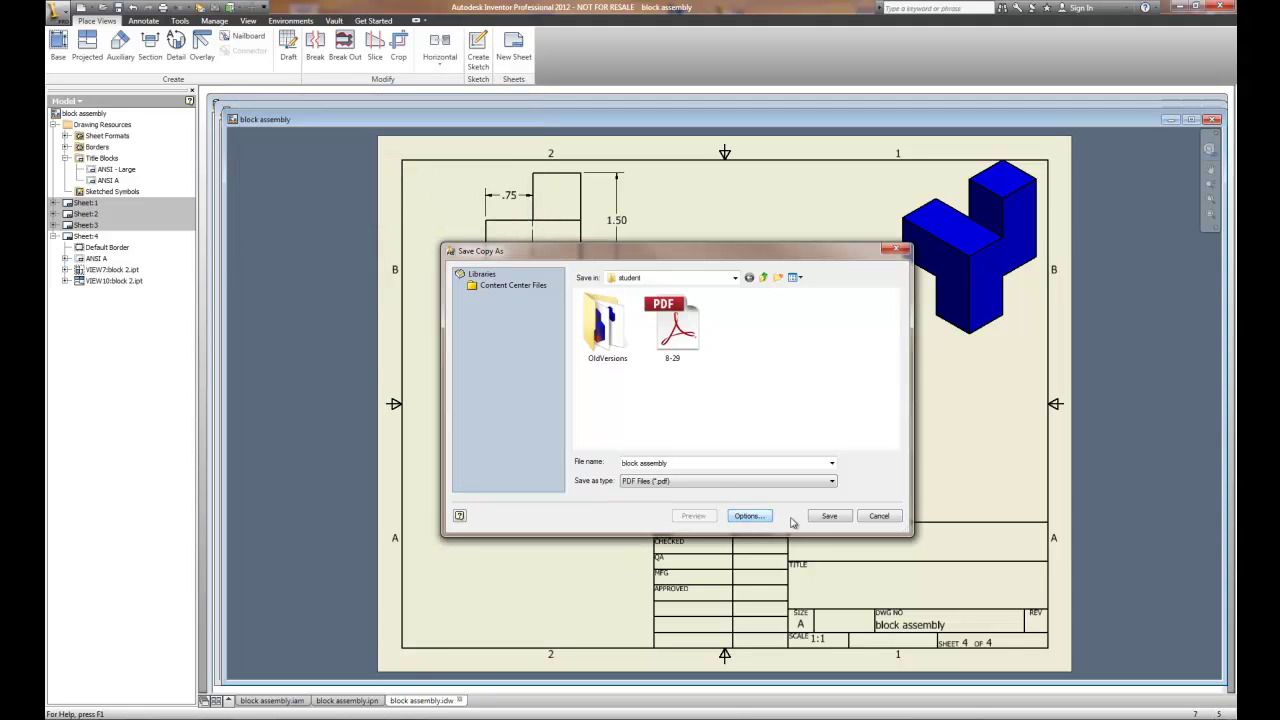
pyautogui.click(829, 516)
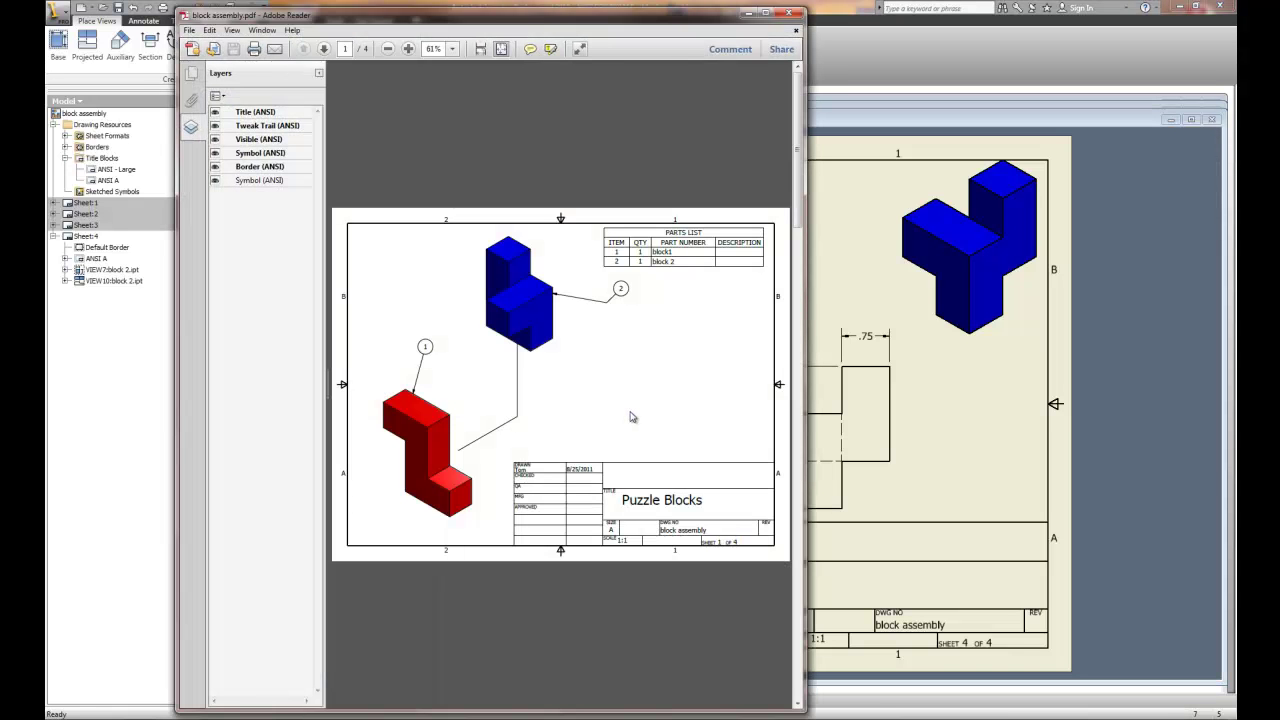
# Page through the four sheets of the exported block assembly PDF in Adobe Reader to check the assembly views and dimensioned block drawings
pyautogui.click(325, 50)
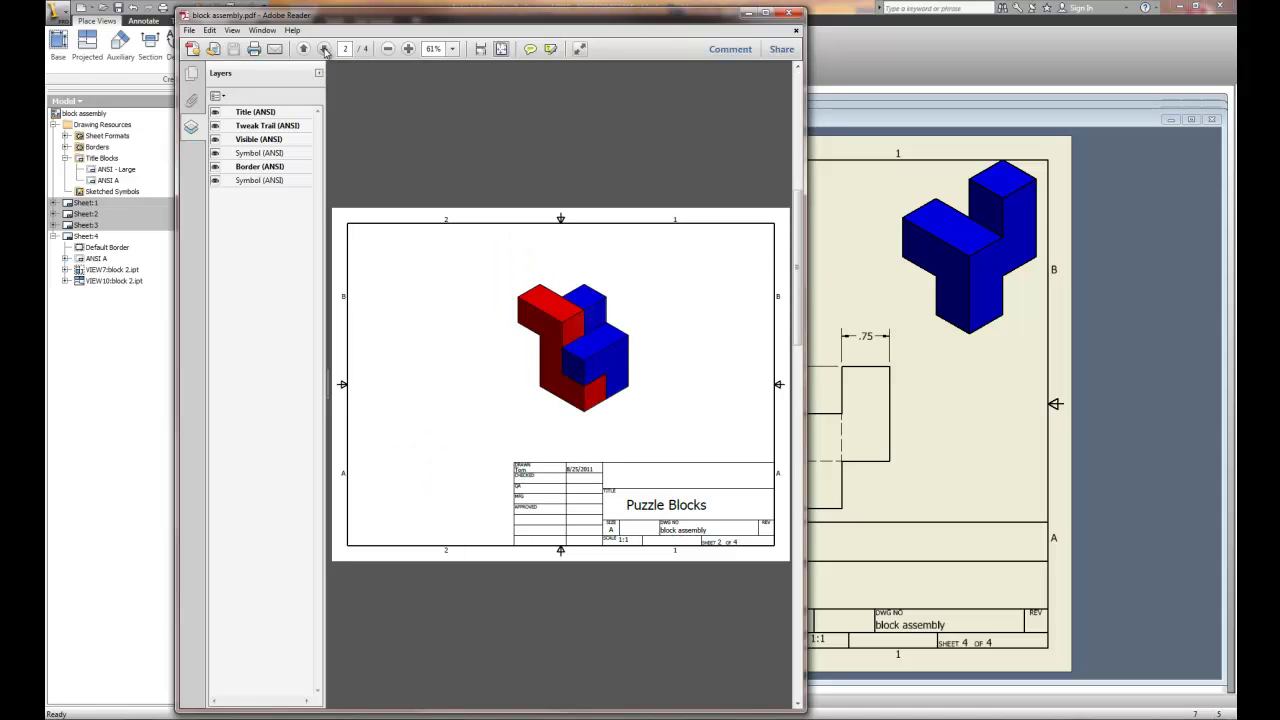
pyautogui.click(325, 50)
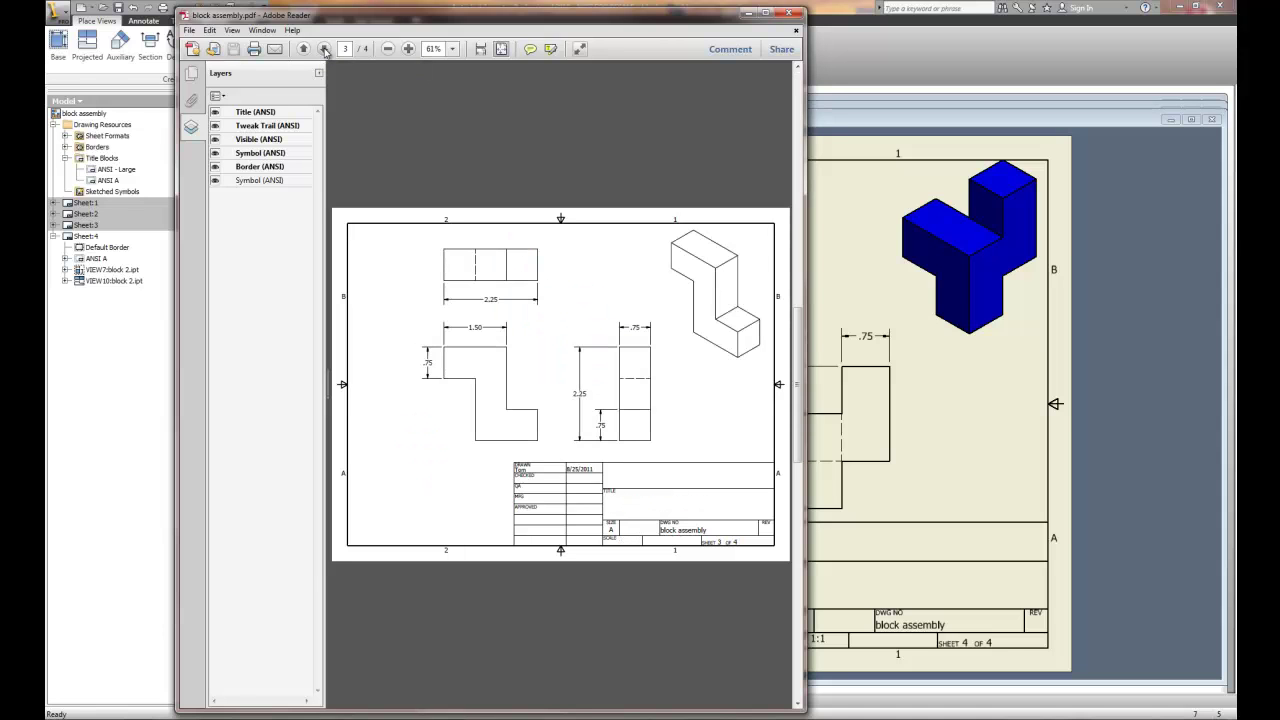
pyautogui.click(325, 50)
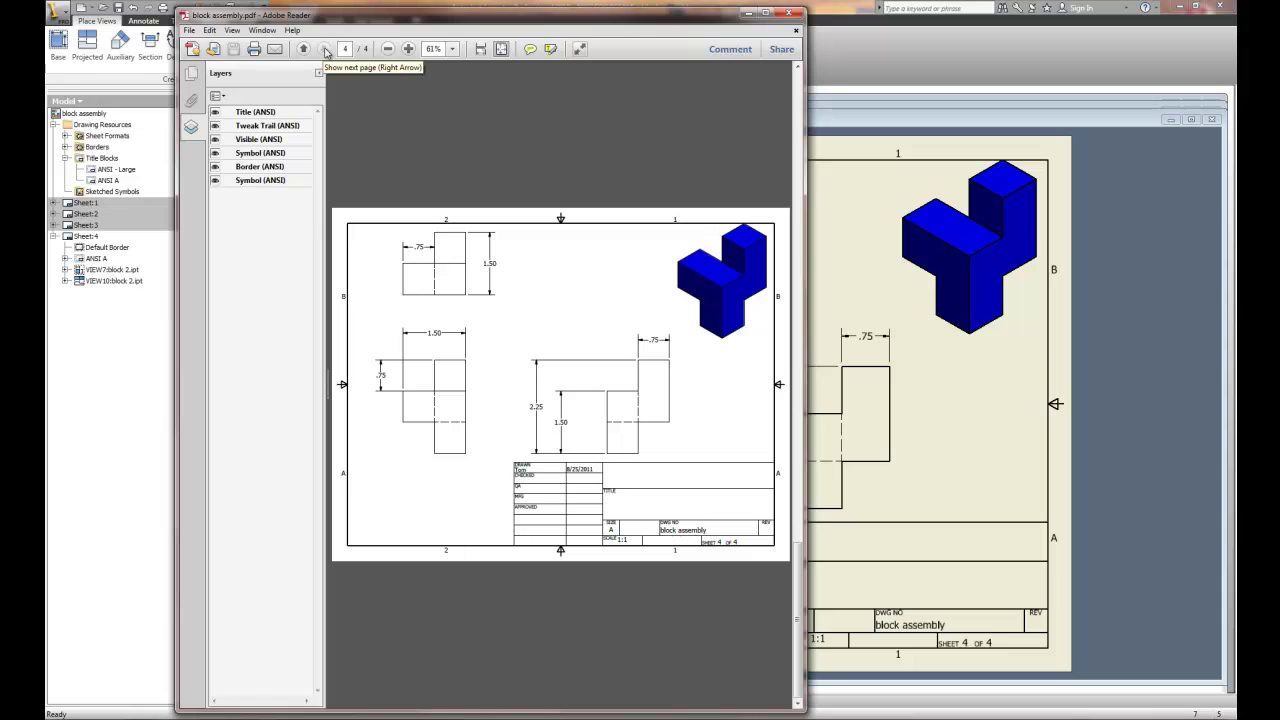
pyautogui.click(304, 50)
pyautogui.click(304, 50)
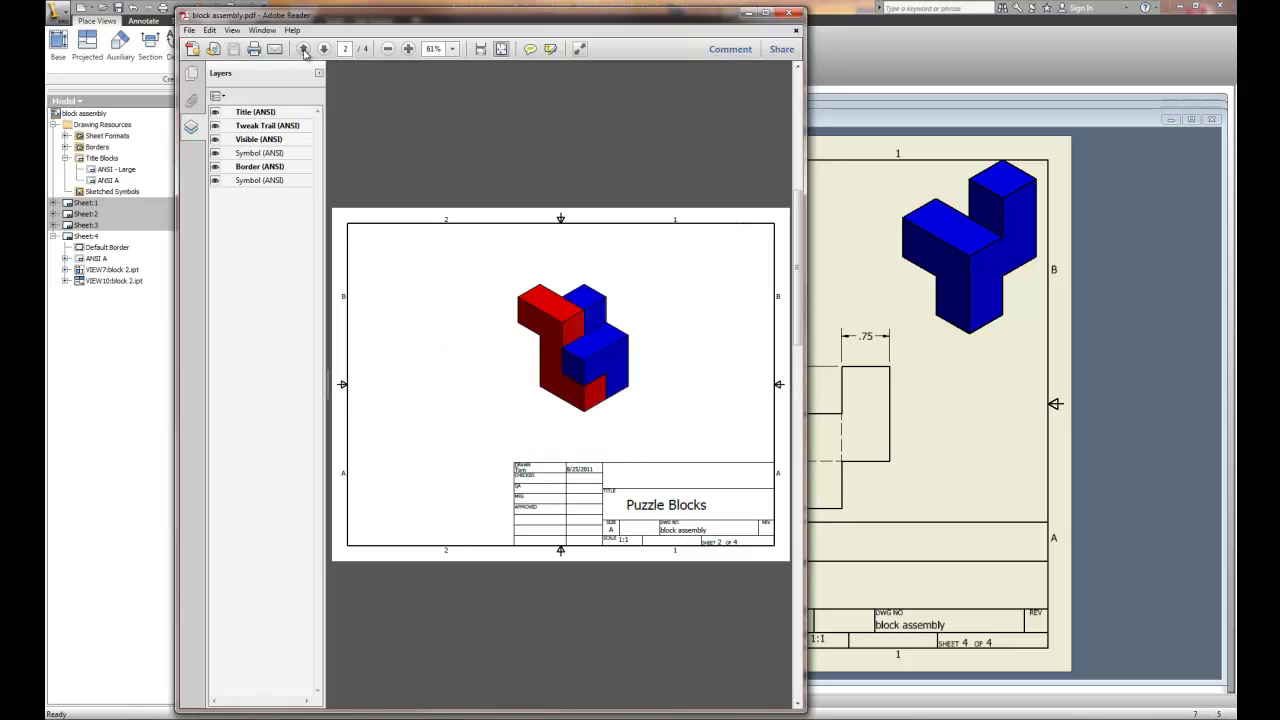
pyautogui.click(304, 50)
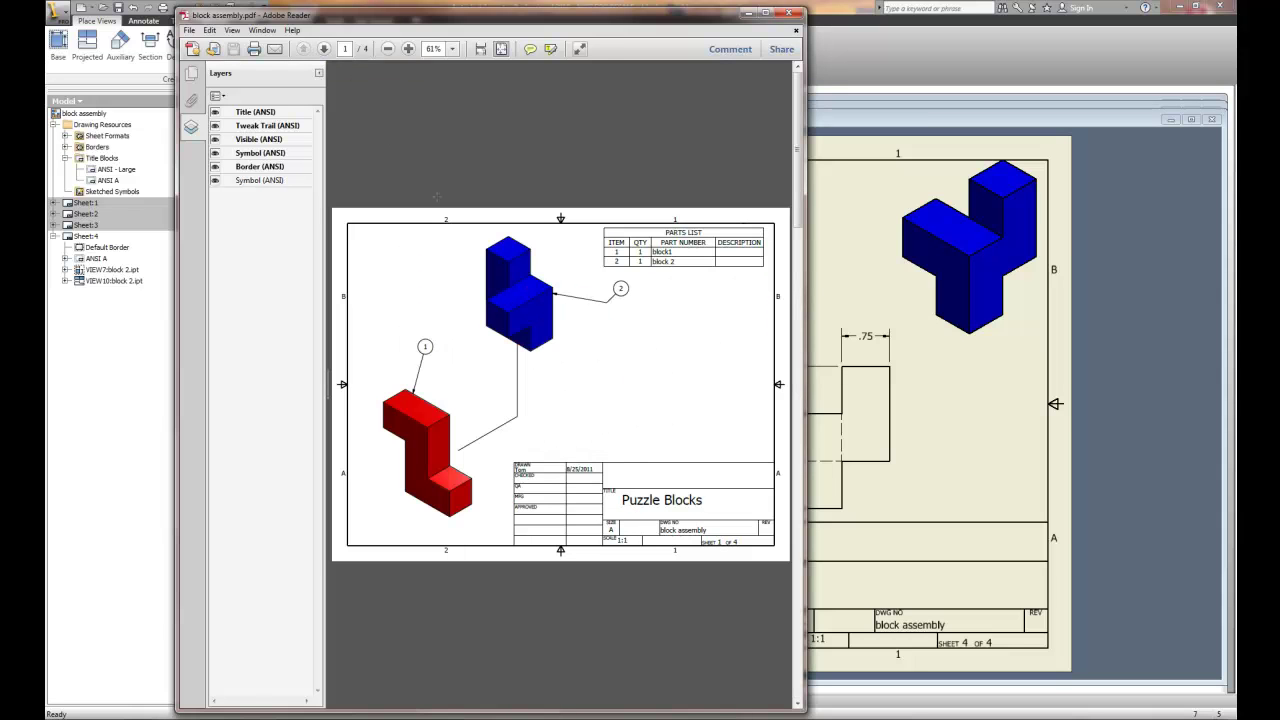
pyautogui.click(324, 49)
pyautogui.click(324, 49)
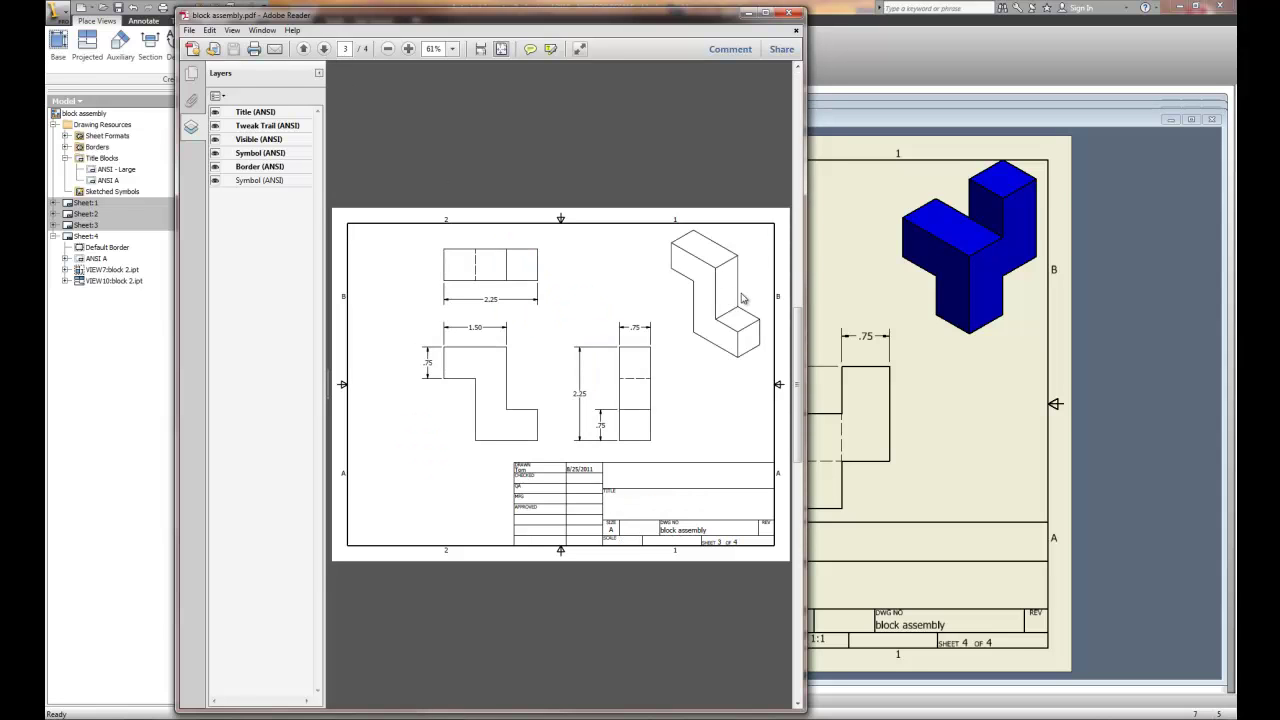